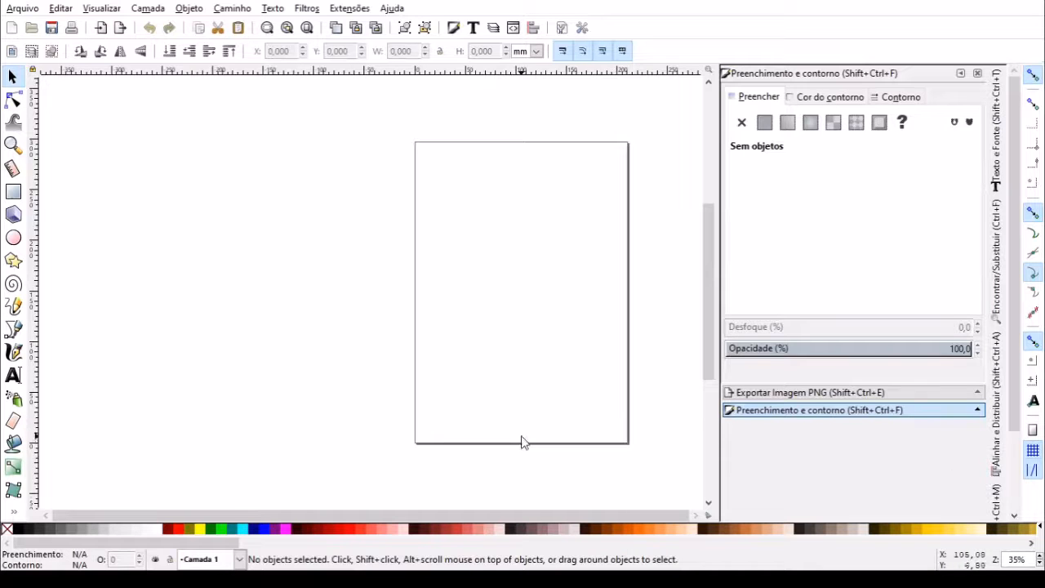
# Add a text line with a first name near the page's left edge, at about mid-height
pyautogui.click(14, 376)
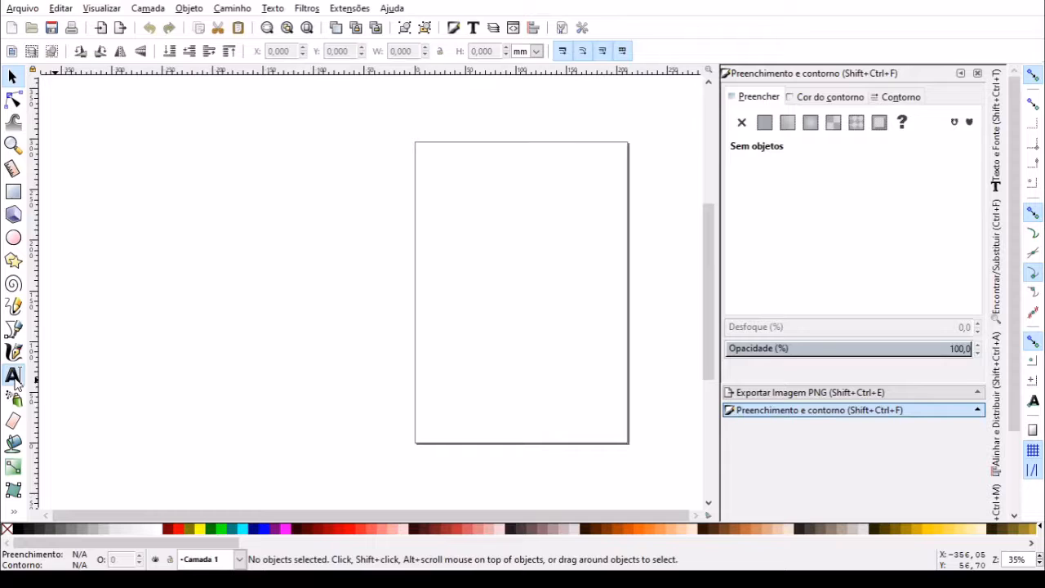
pyautogui.click(440, 272)
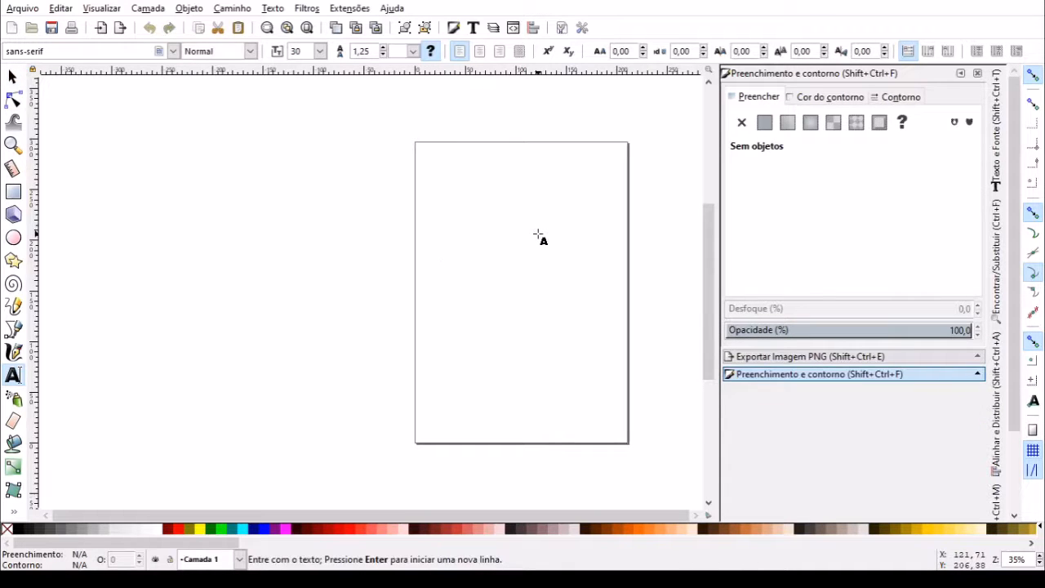
pyautogui.write('Alvaro')
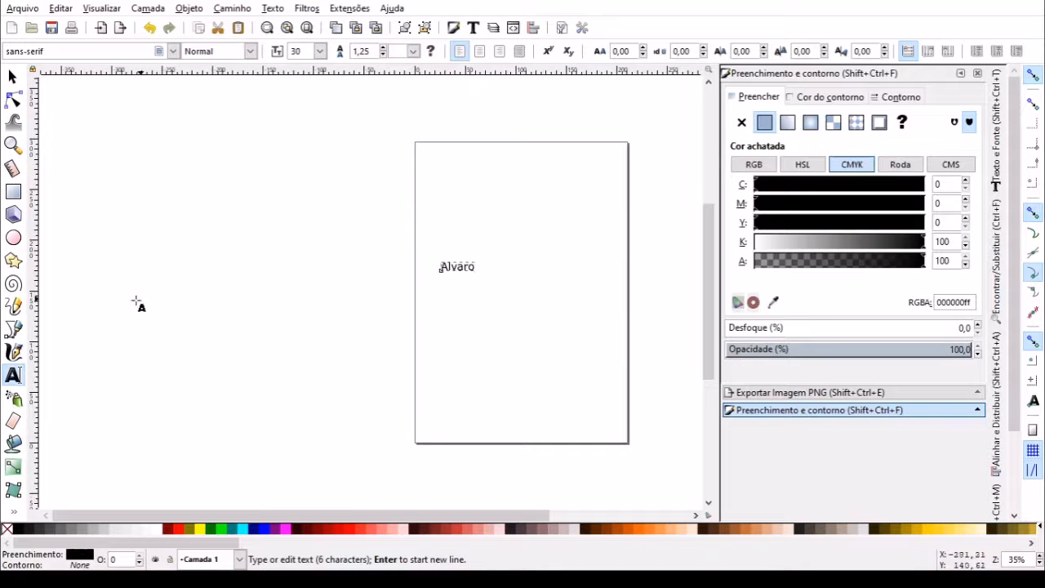
# Add the title text "Aula de Design Digital" on the page above the name, correcting its capitalization
pyautogui.click(456, 209)
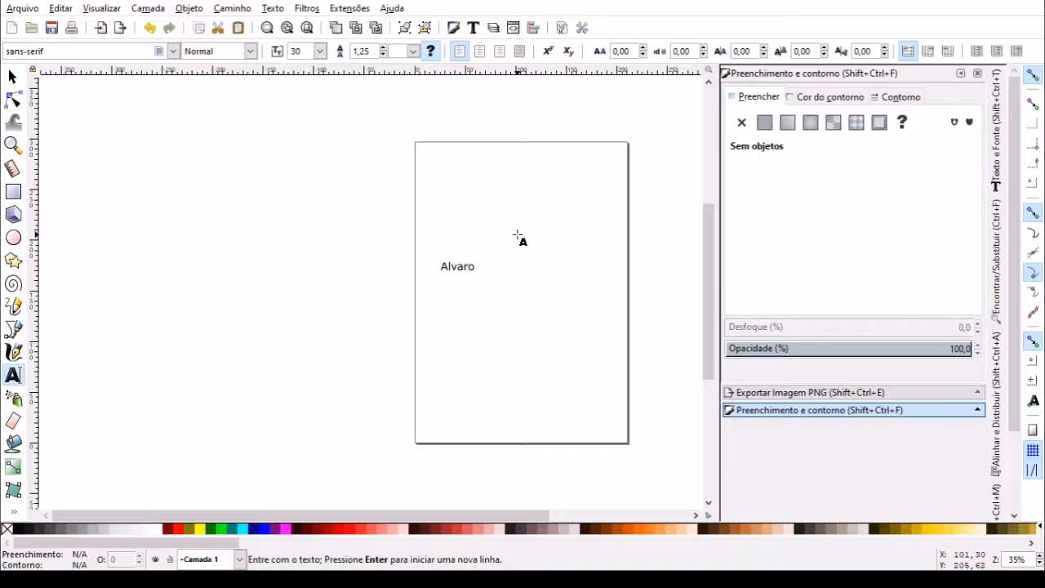
pyautogui.write('Aula de DEsig')
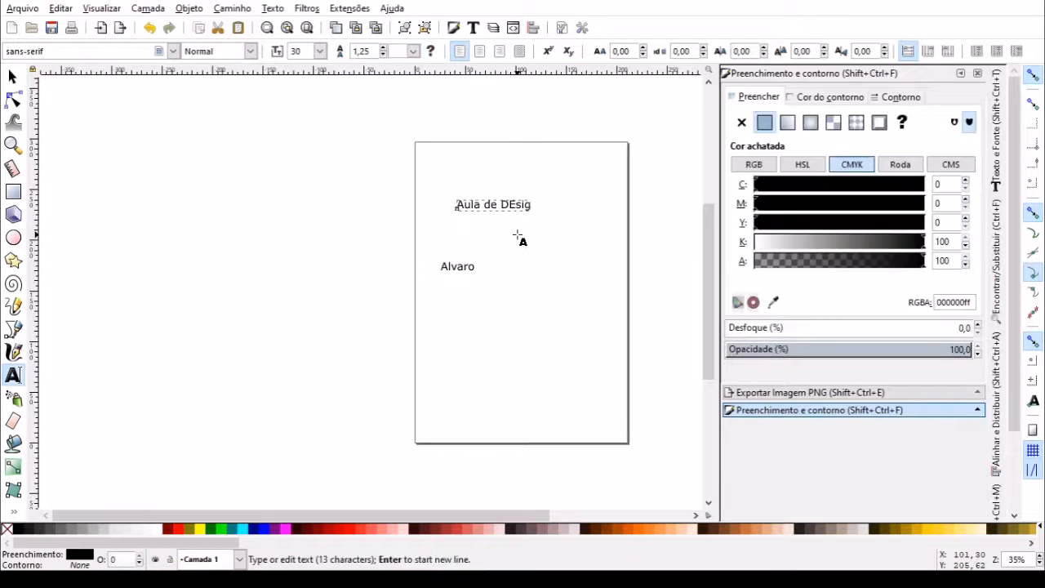
pyautogui.write('n Digital')
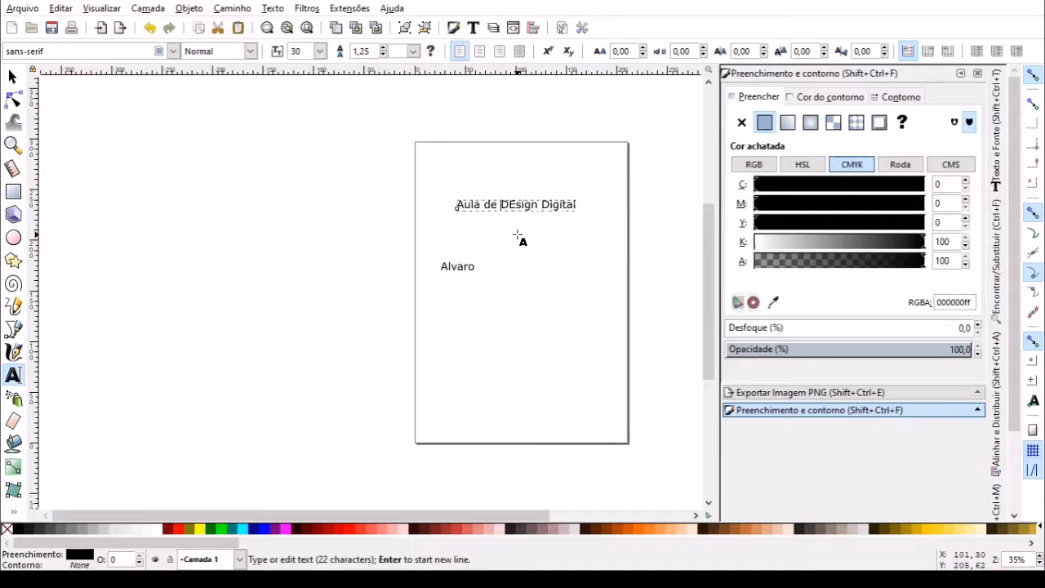
pyautogui.press('Right')
pyautogui.press('Right')
pyautogui.press('BackSpace')
pyautogui.write('e')
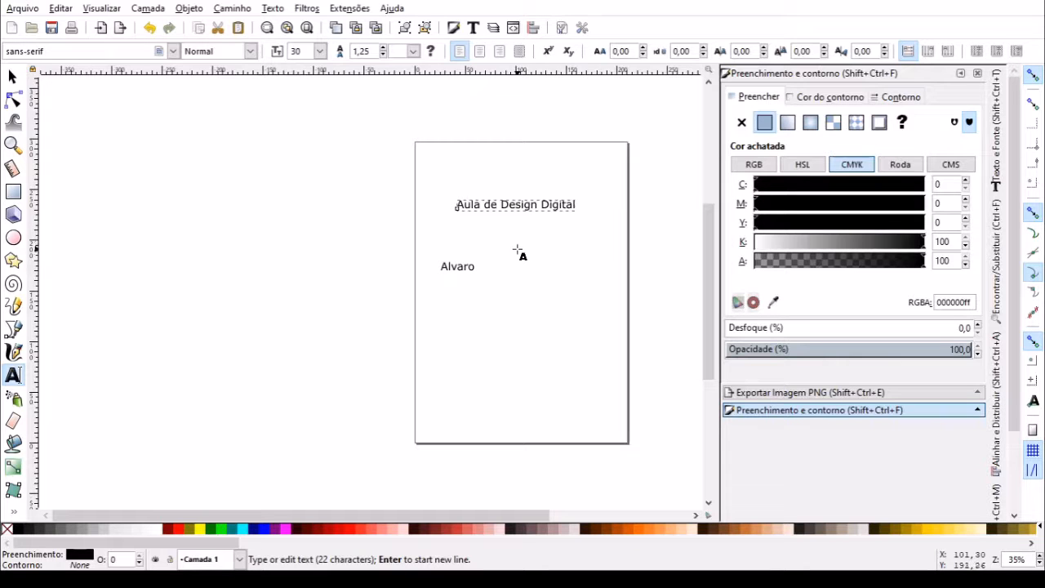
pyautogui.click(13, 77)
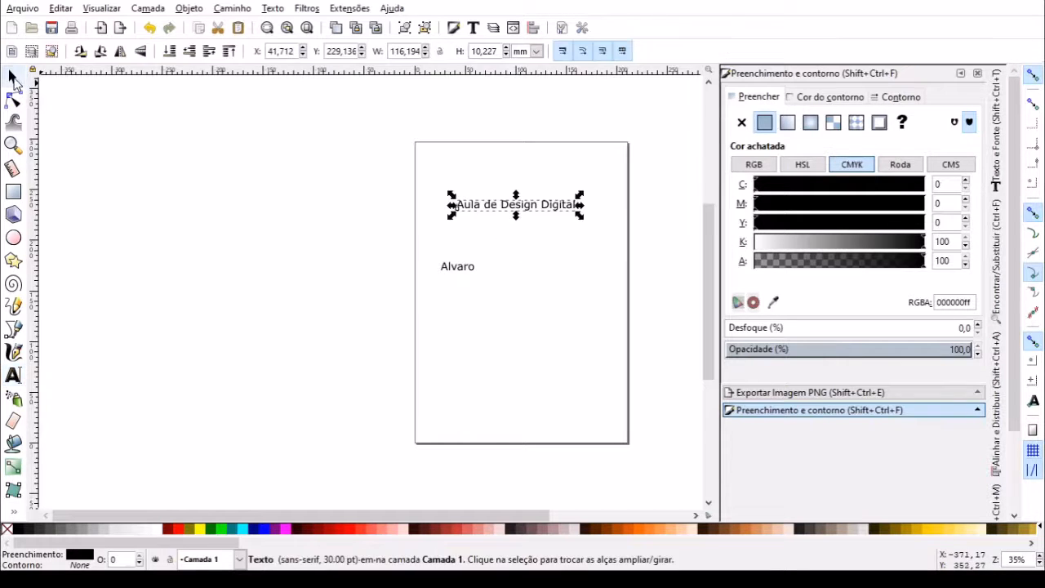
# Draw an empty paragraph text frame beside the name, reaching nearly to the page's far edge
pyautogui.click(13, 378)
pyautogui.moveTo(498, 254); pyautogui.dragTo(618, 337)
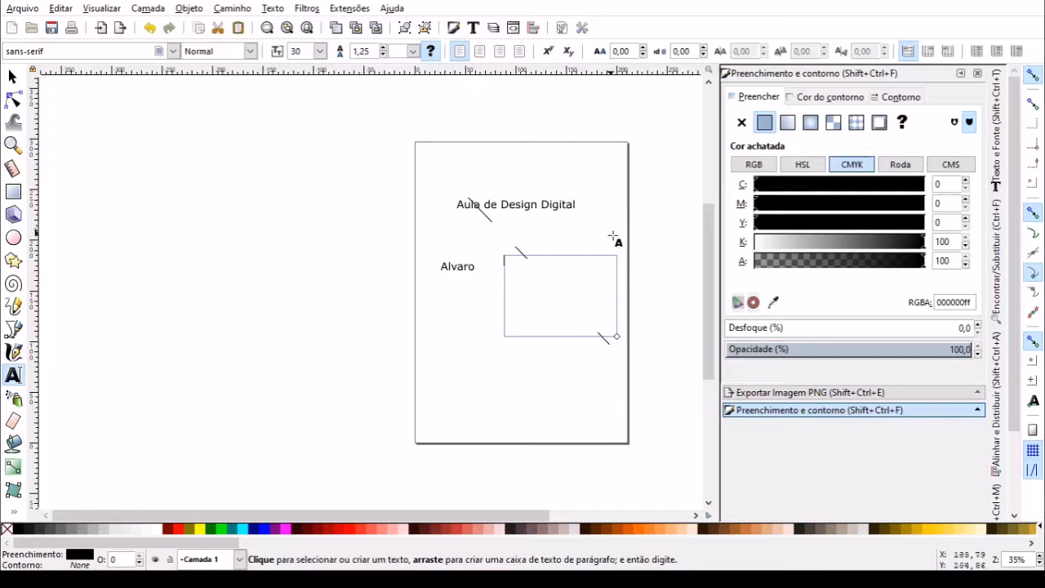
pyautogui.click(13, 77)
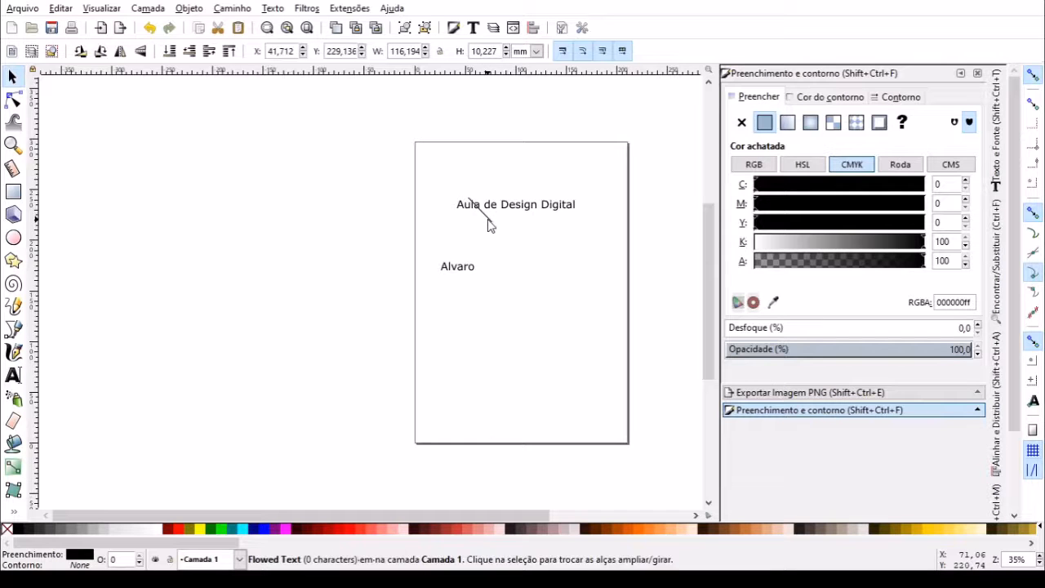
# Draw another empty paragraph text frame below the title, overlapping the name, and clear the selection
pyautogui.press('3')
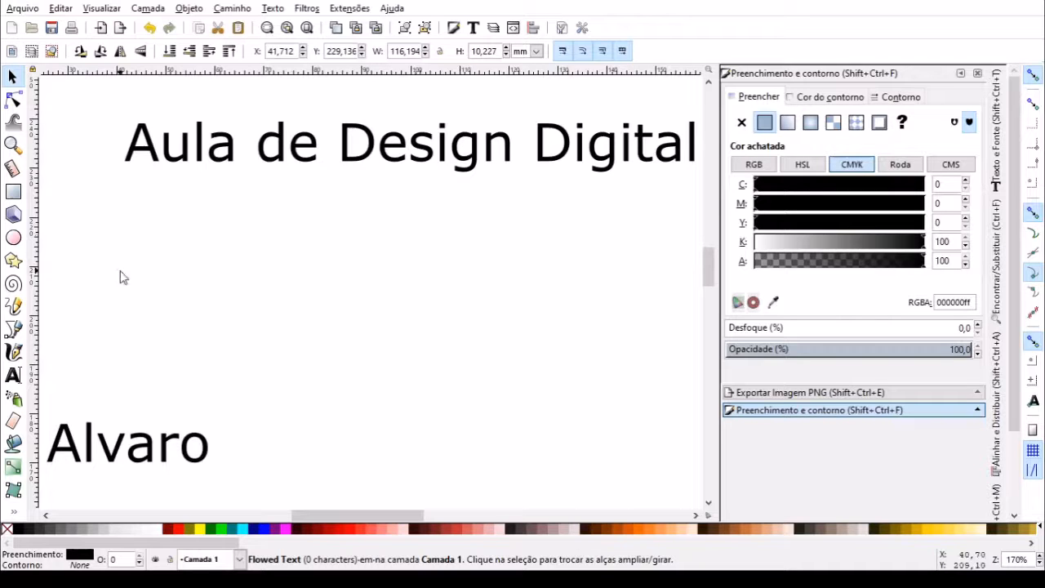
pyautogui.click(13, 377)
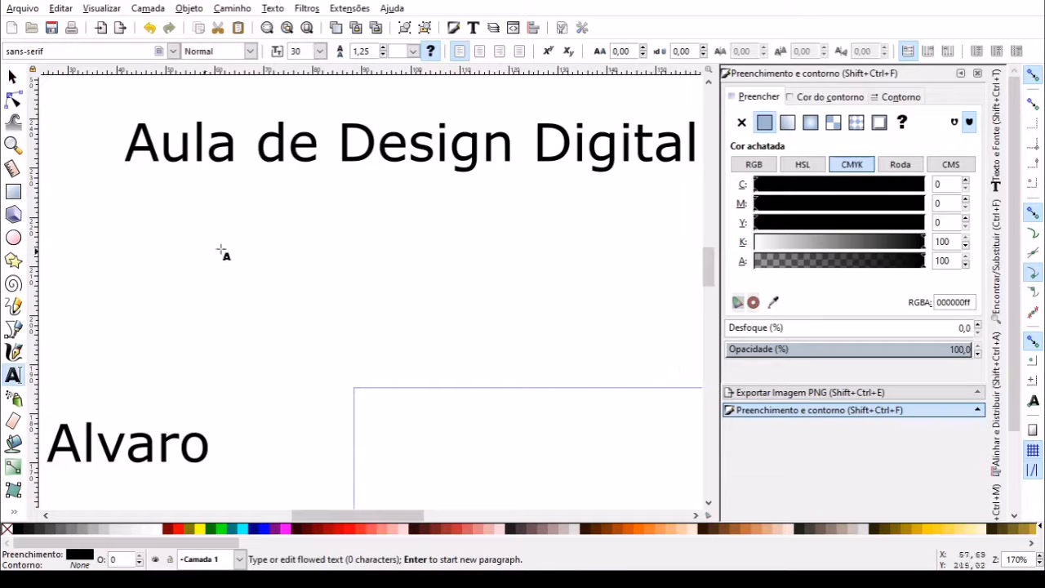
pyautogui.moveTo(108, 202); pyautogui.dragTo(562, 444)
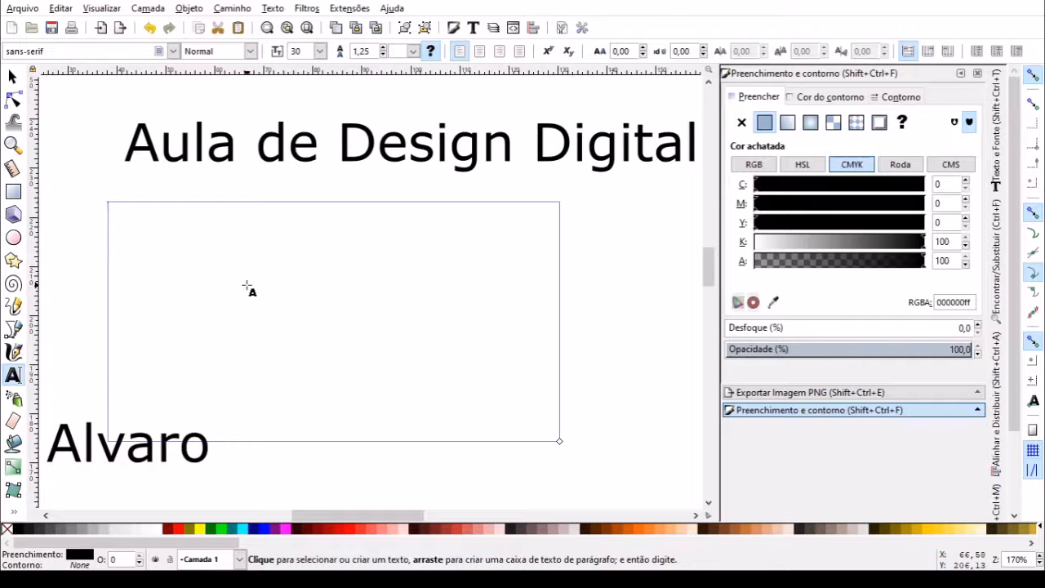
pyautogui.click(12, 76)
pyautogui.press('Escape')
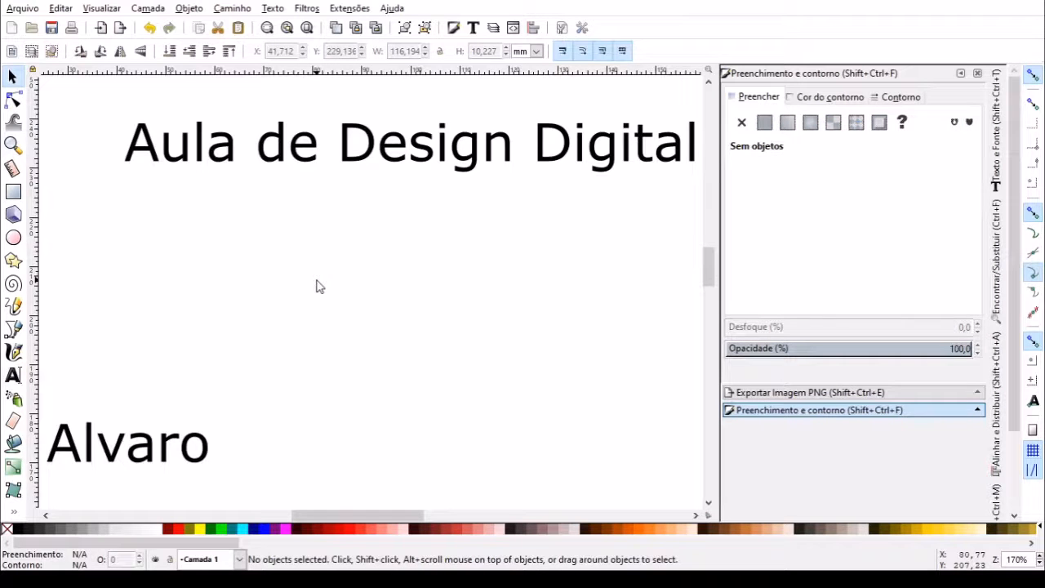
pyautogui.press('-')
pyautogui.press('-')
pyautogui.press('-')
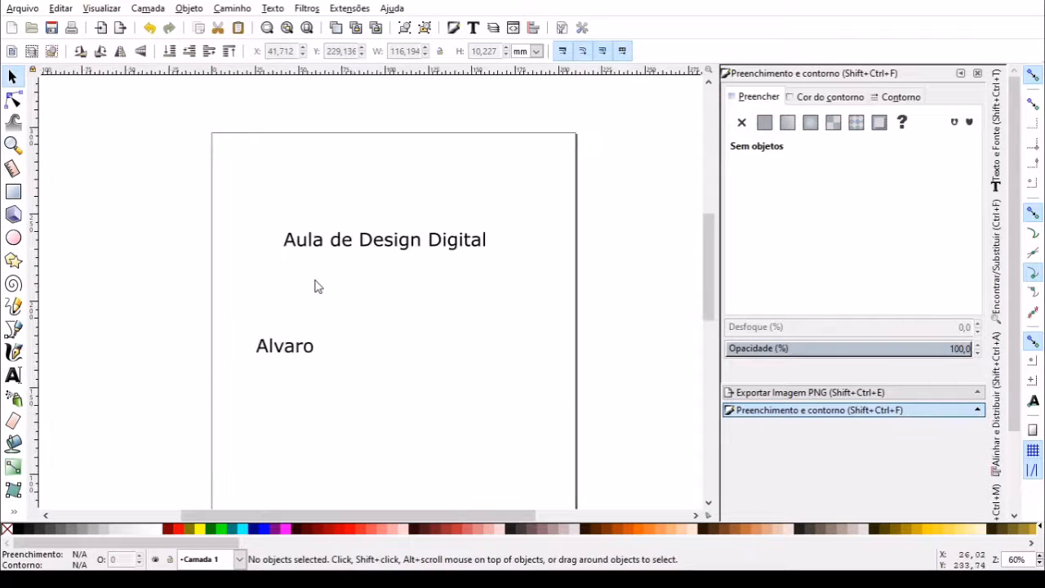
pyautogui.moveTo(172, 169); pyautogui.dragTo(680, 517)
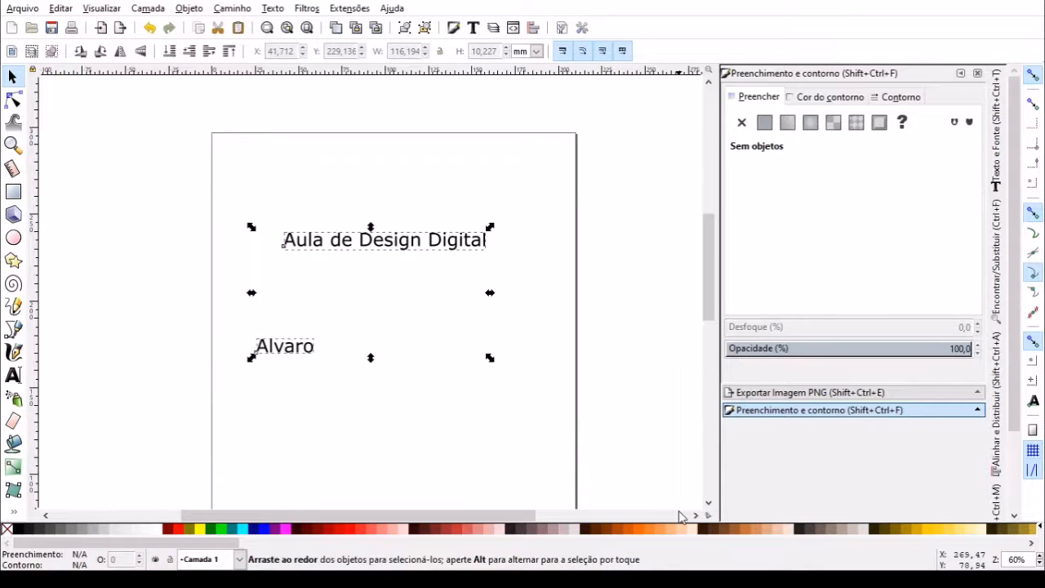
pyautogui.click(364, 262)
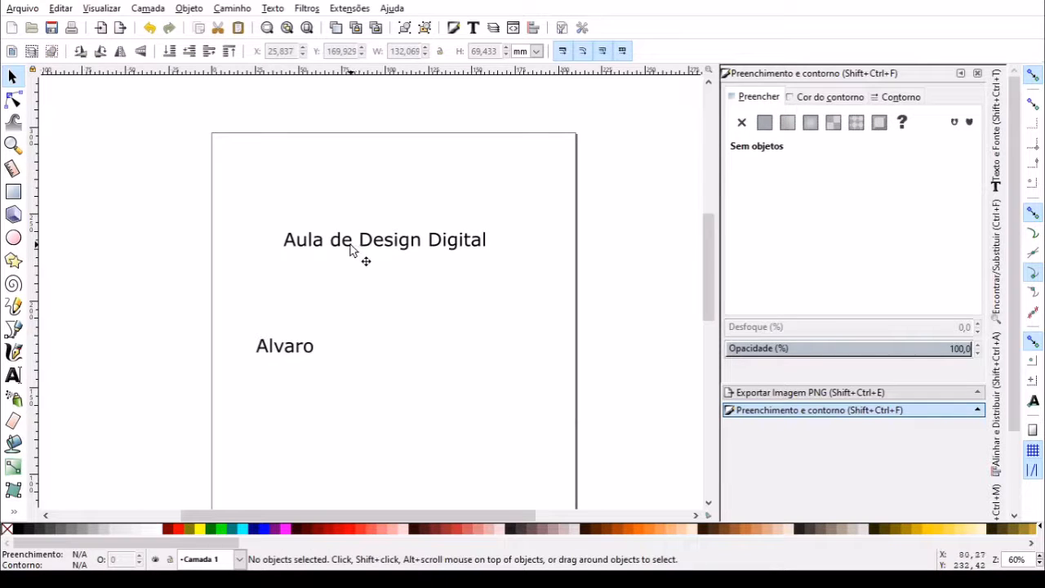
# Preview several fonts on the whole "Aula de Design Digital" title and set it to Swis721 Blk BT
pyautogui.click(350, 247)
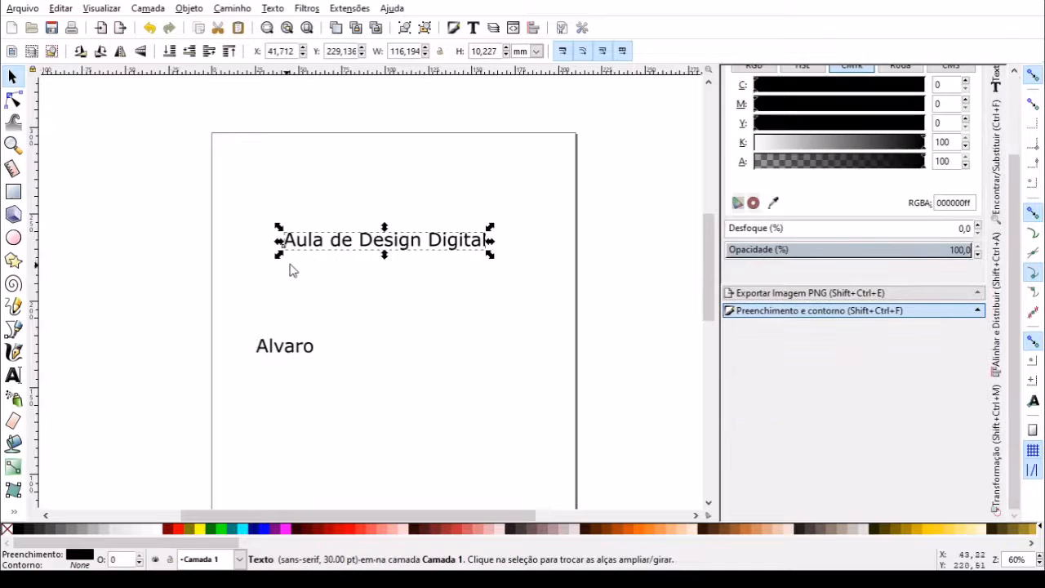
pyautogui.click(13, 377)
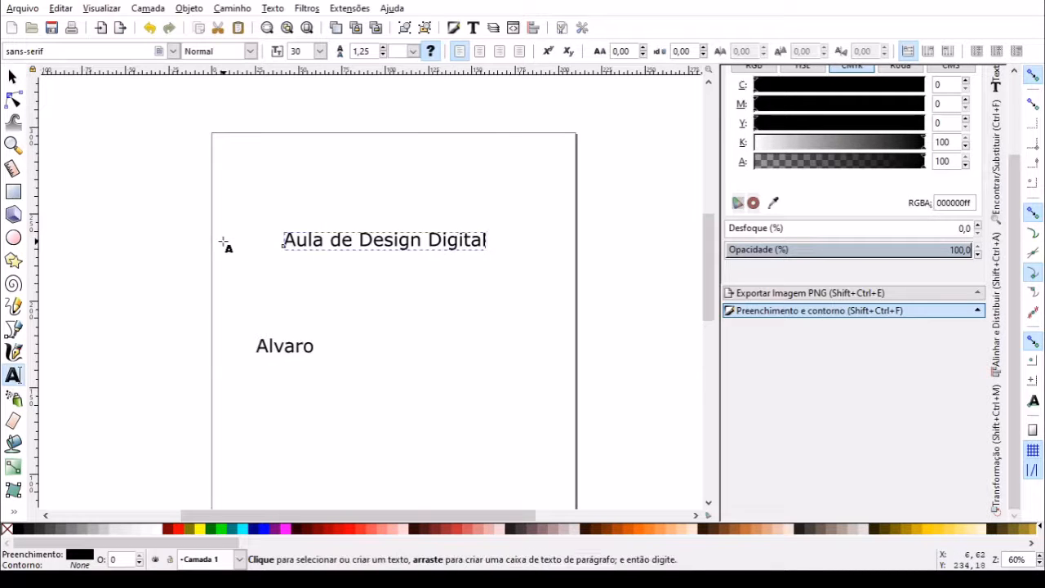
pyautogui.hotkey('ctrl', 'a')
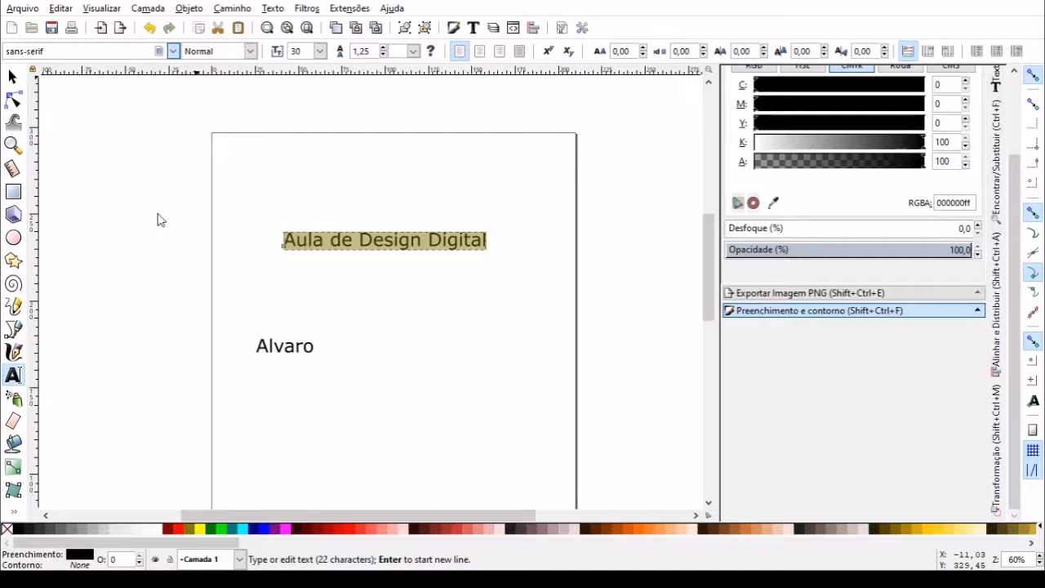
pyautogui.press('Down')
pyautogui.press('Down')
pyautogui.press('Down')
pyautogui.press('Down')
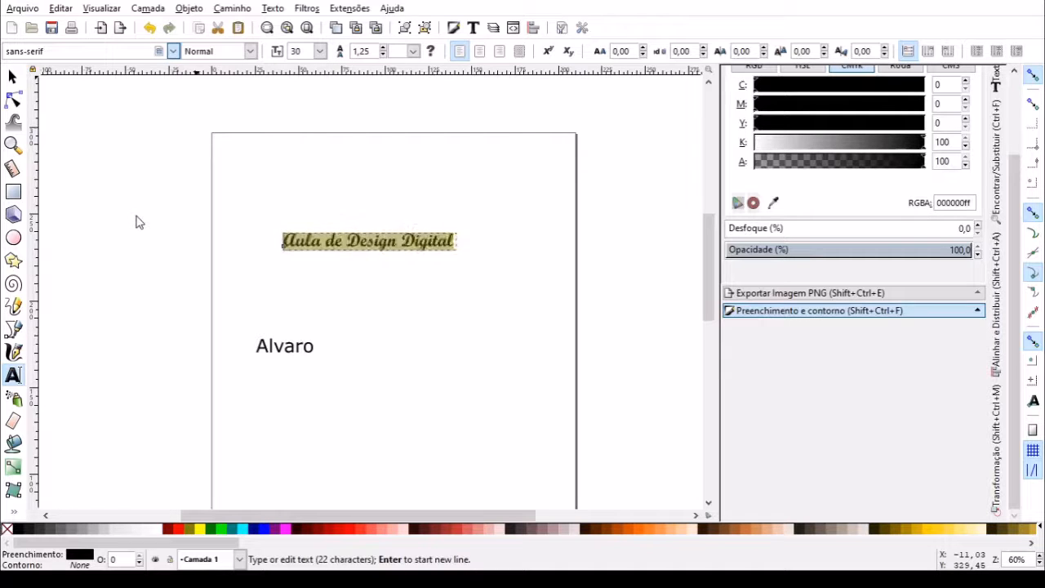
pyautogui.press('Down')
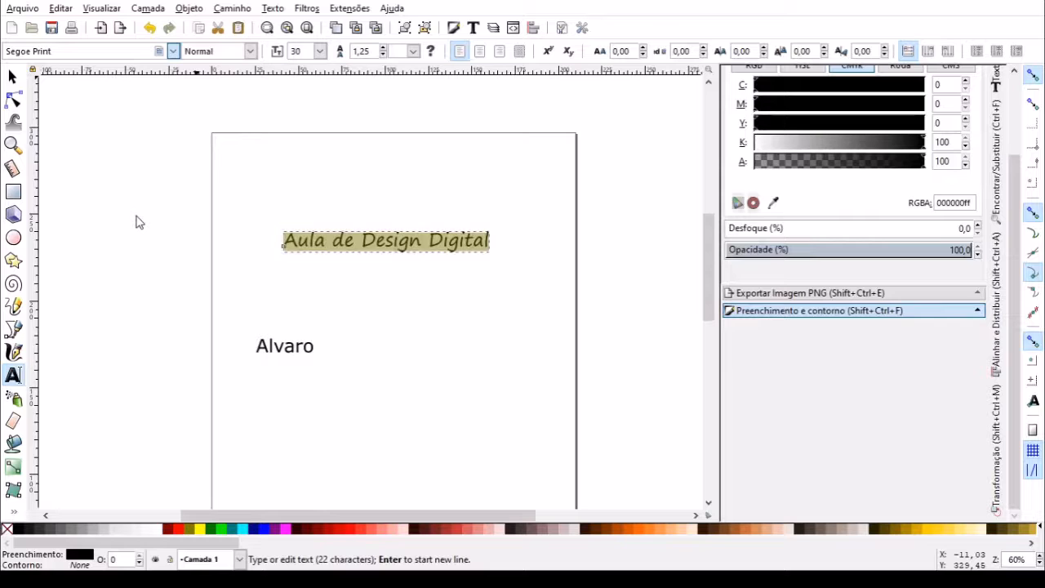
pyautogui.press('Down')
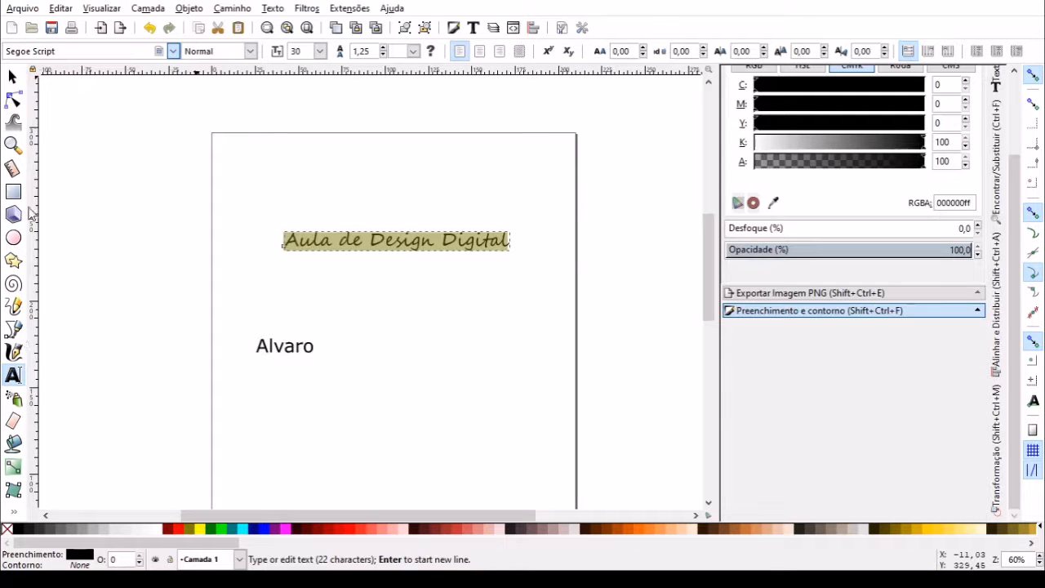
pyautogui.click(24, 263)
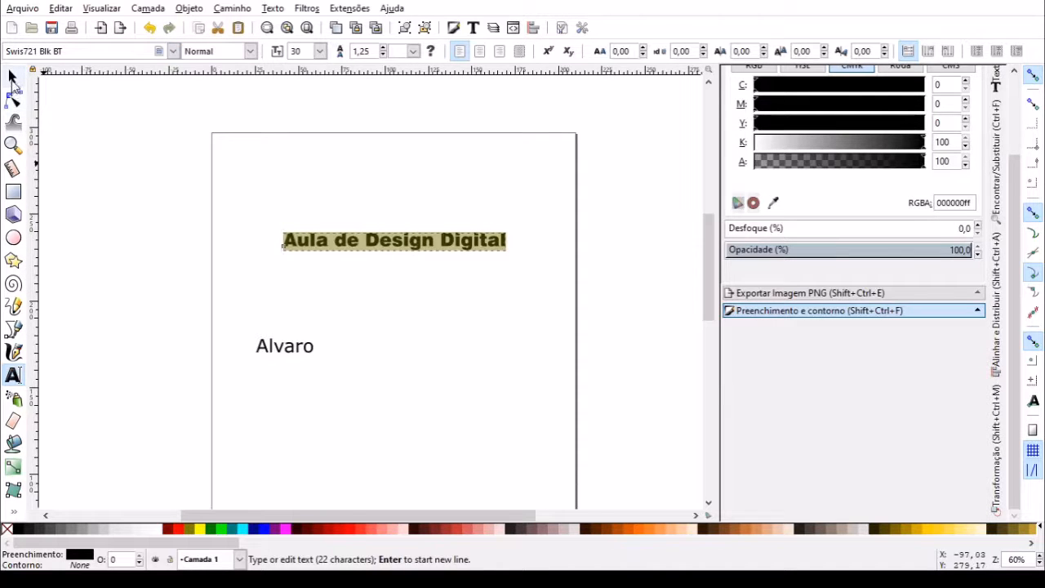
pyautogui.click(12, 78)
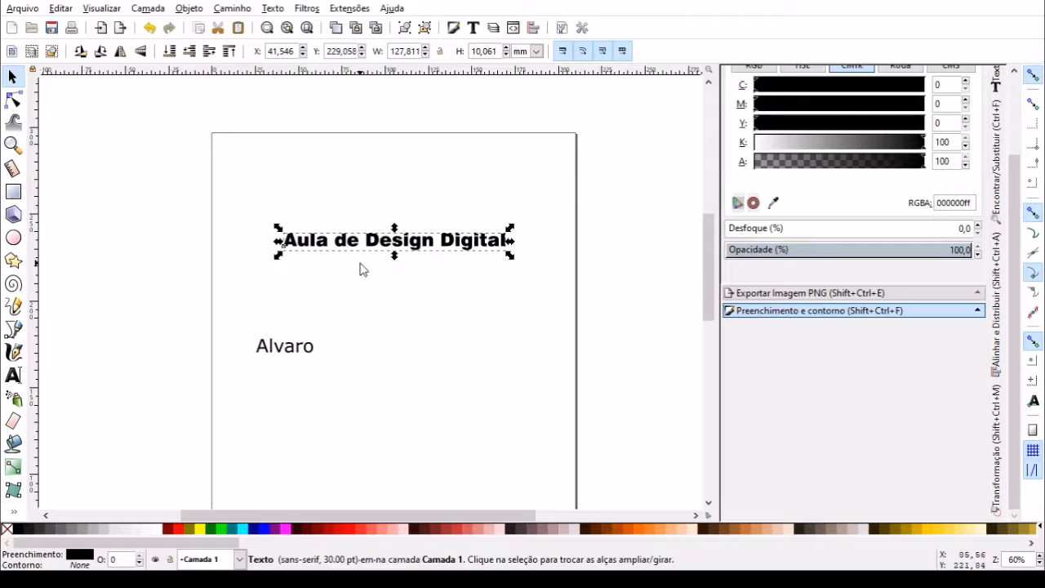
# Try to edit the title text's shape with the Node tool
pyautogui.click(14, 100)
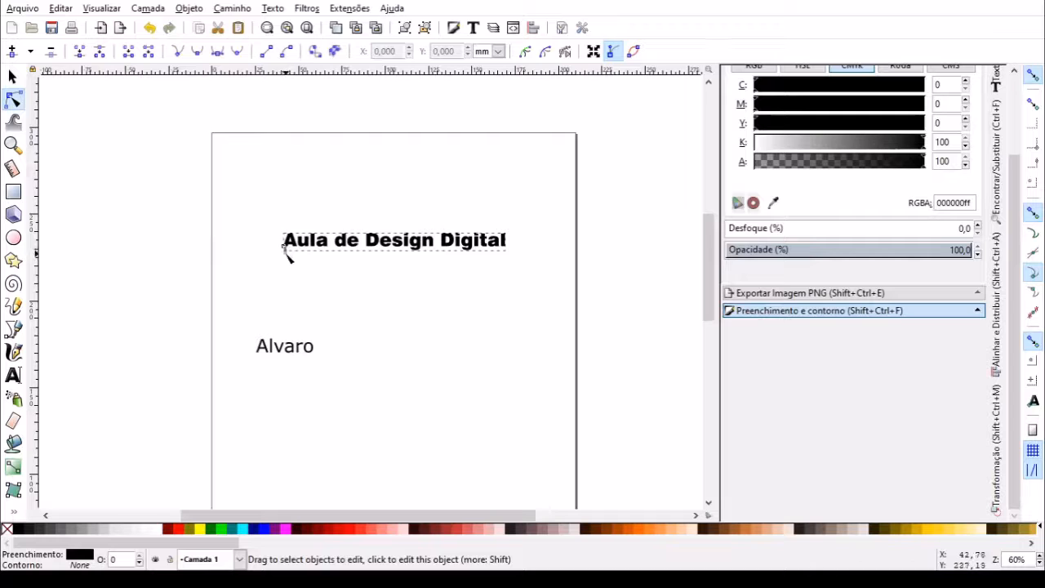
pyautogui.moveTo(286, 255); pyautogui.dragTo(350, 233)
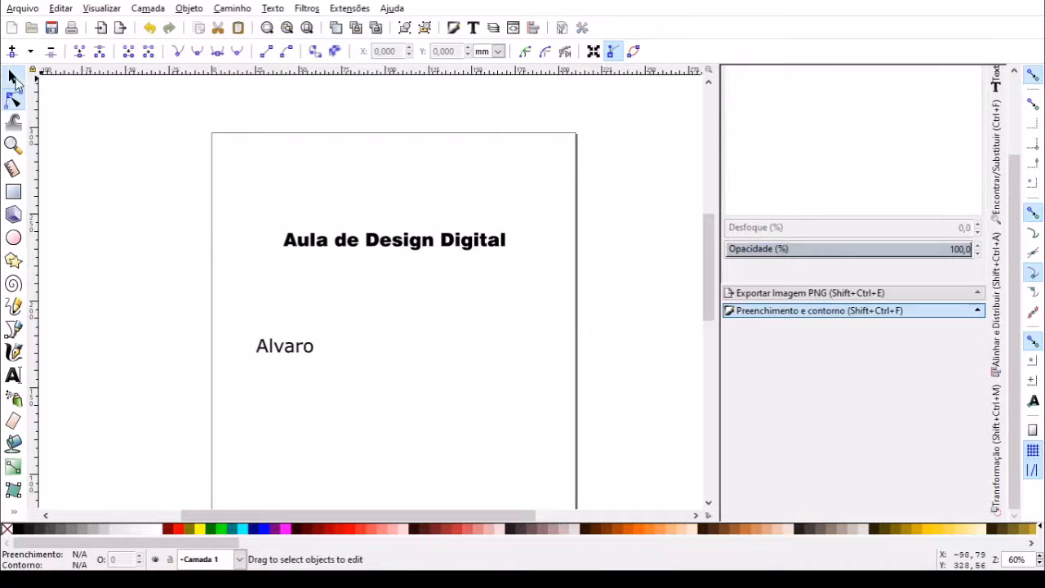
pyautogui.click(12, 76)
# Give the "Aula de Design Digital" title a red fill and a yellow outline
pyautogui.click(372, 252)
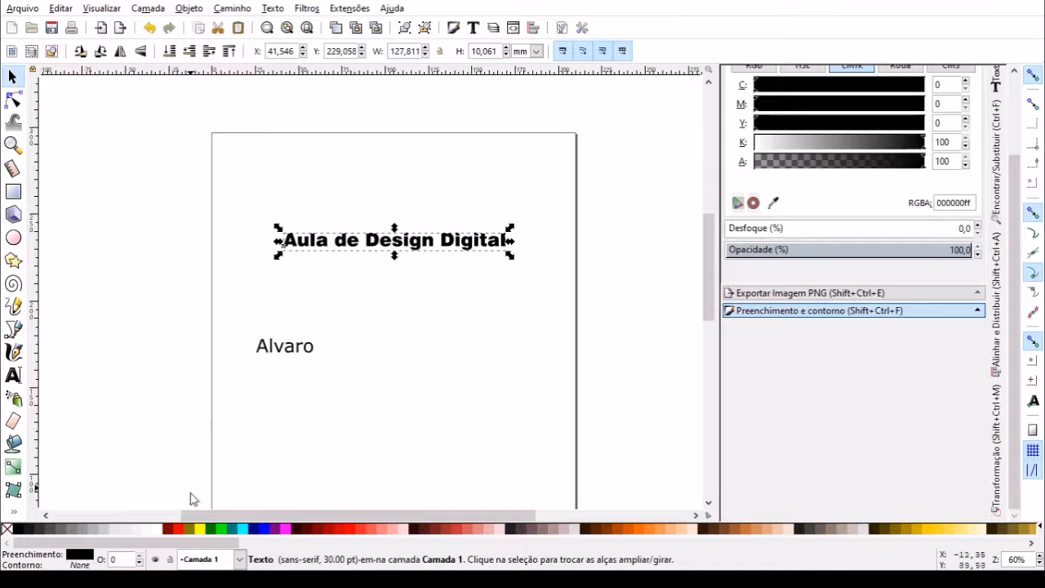
pyautogui.click(182, 532)
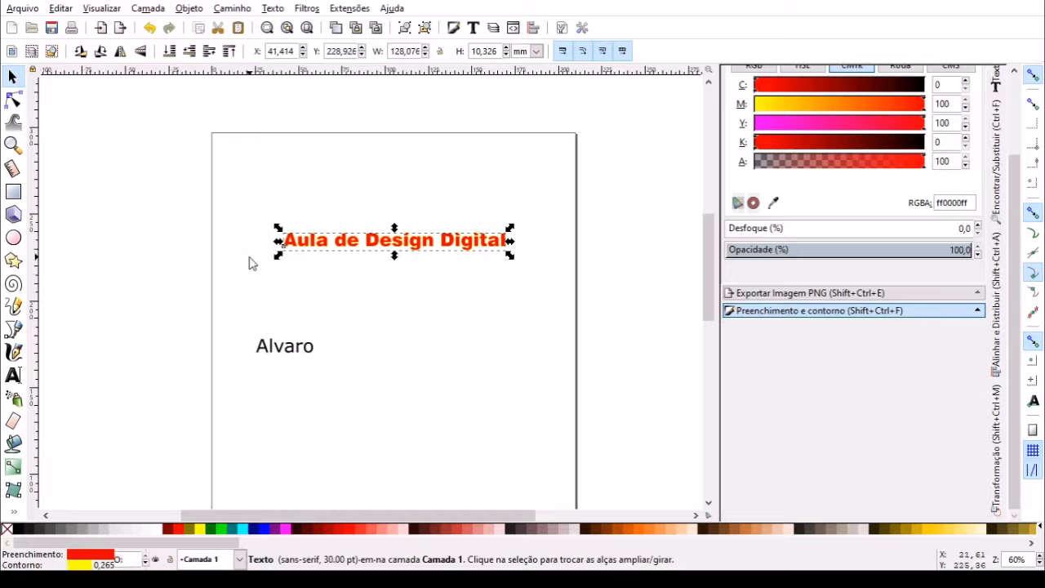
pyautogui.press('5')
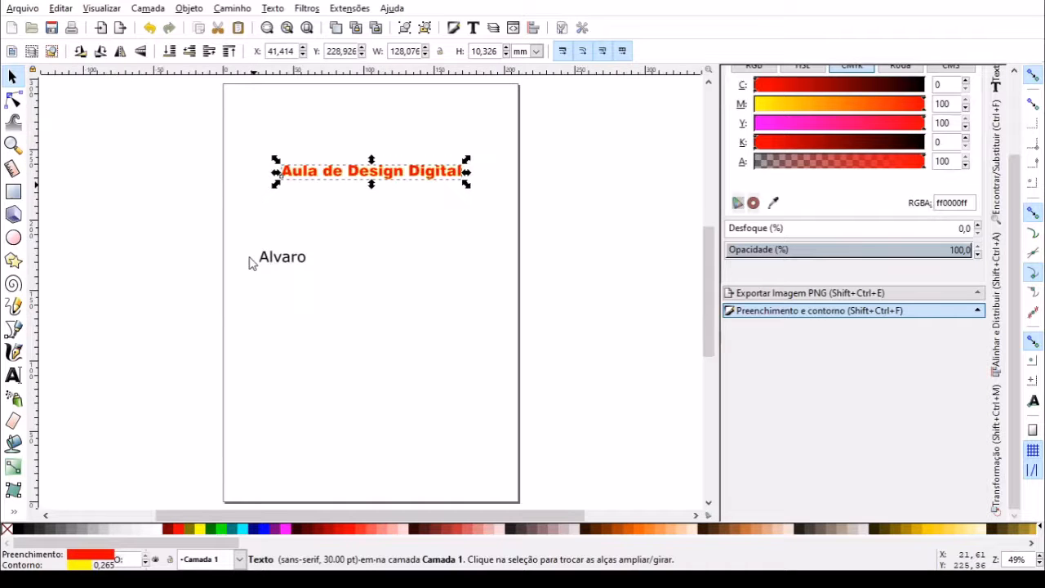
pyautogui.press('3')
pyautogui.press('3')
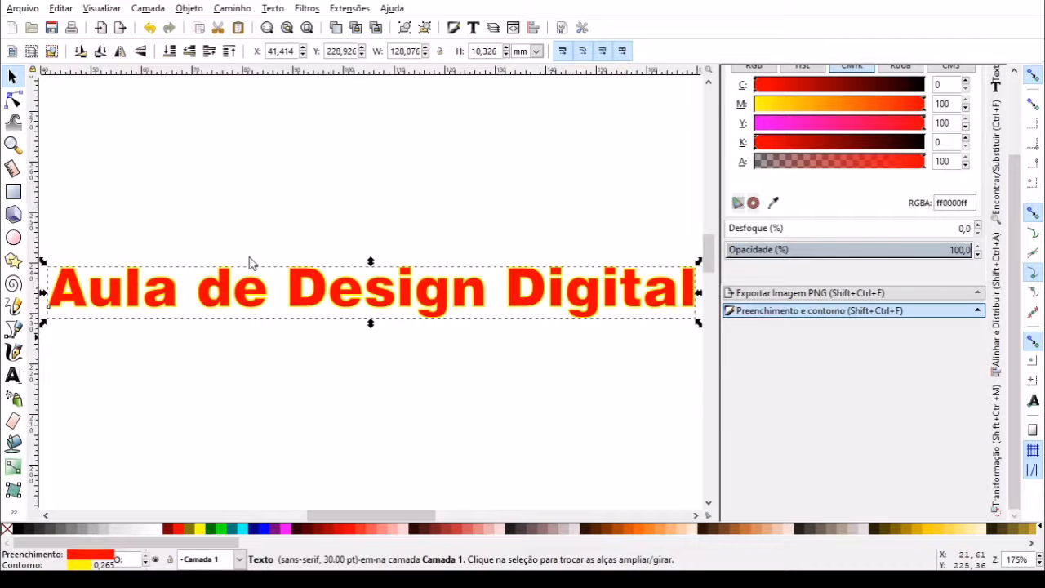
# Stretch the title to about 133 mm wide and 14 mm tall, and try rotating it by a corner
pyautogui.press('-')
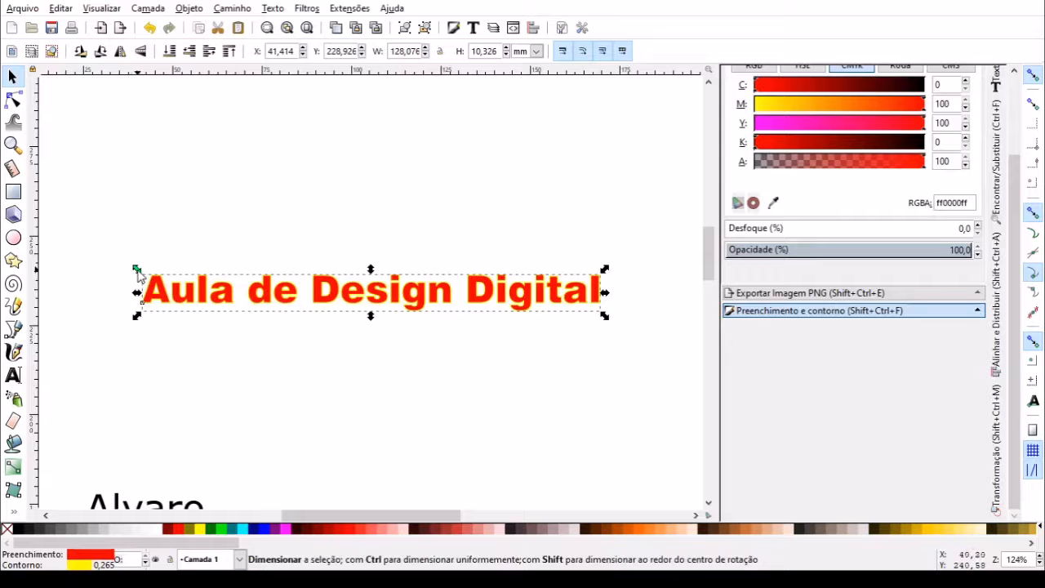
pyautogui.moveTo(137, 272)
pyautogui.mouseDown()
pyautogui.moveTo(100, 250)
pyautogui.moveTo(106, 299)
pyautogui.moveTo(140, 231)
pyautogui.moveTo(172, 221)
pyautogui.moveTo(106, 236)
pyautogui.moveTo(151, 272)
pyautogui.moveTo(98, 256)
pyautogui.moveTo(140, 274)
pyautogui.moveTo(128, 269)
pyautogui.mouseUp()
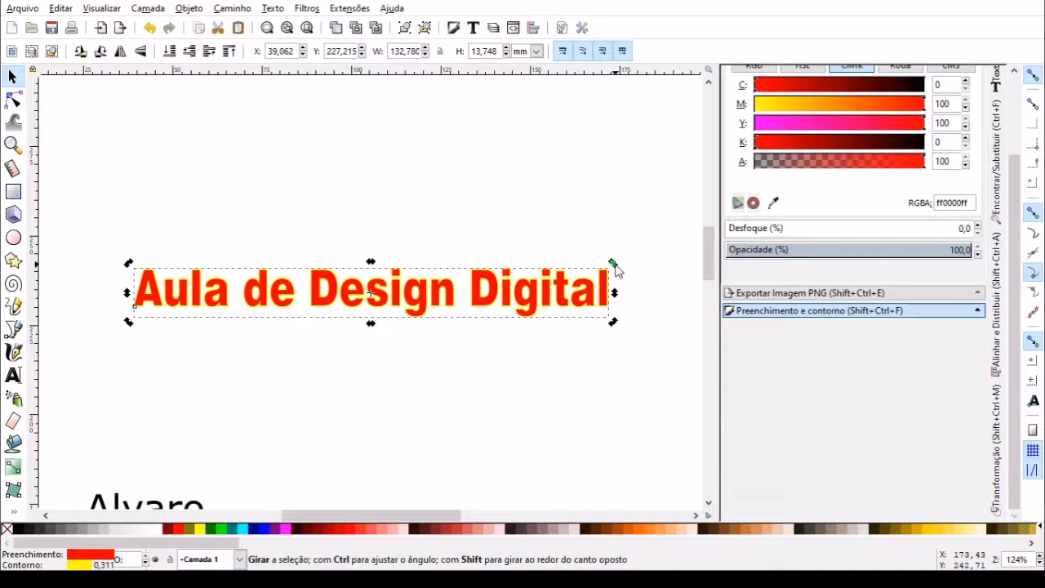
pyautogui.moveTo(615, 270); pyautogui.dragTo(622, 240)
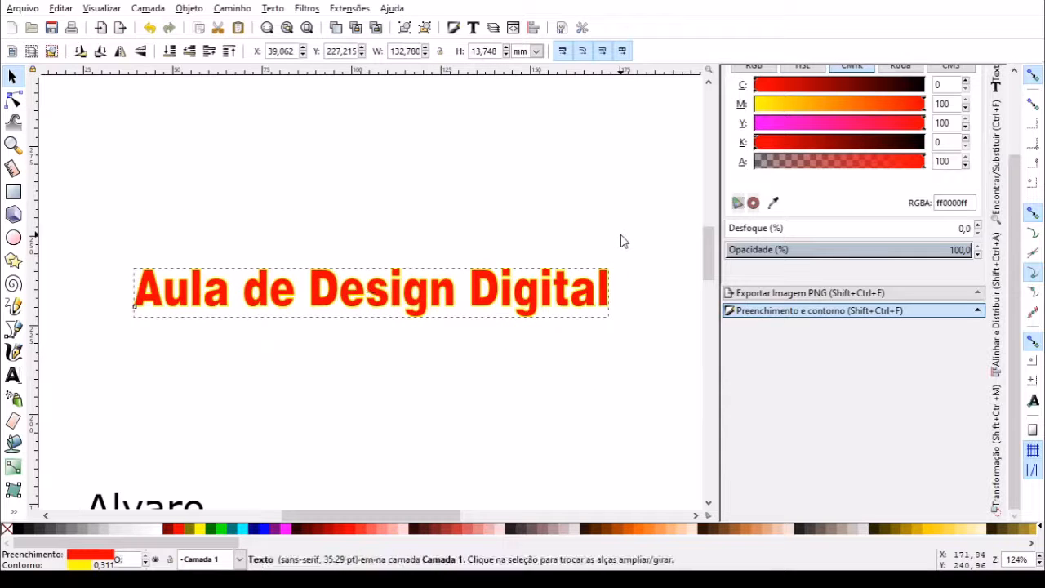
pyautogui.click(278, 298)
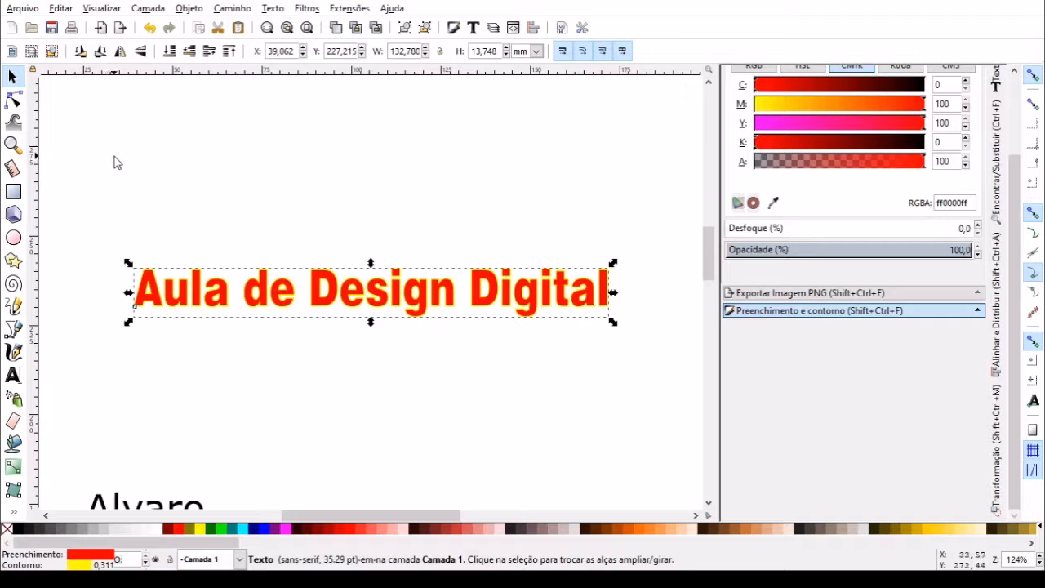
# Select all of the "Aula de Design Digital" text and widen its letter spacing to 1, 2 and 3 in turn
pyautogui.click(13, 103)
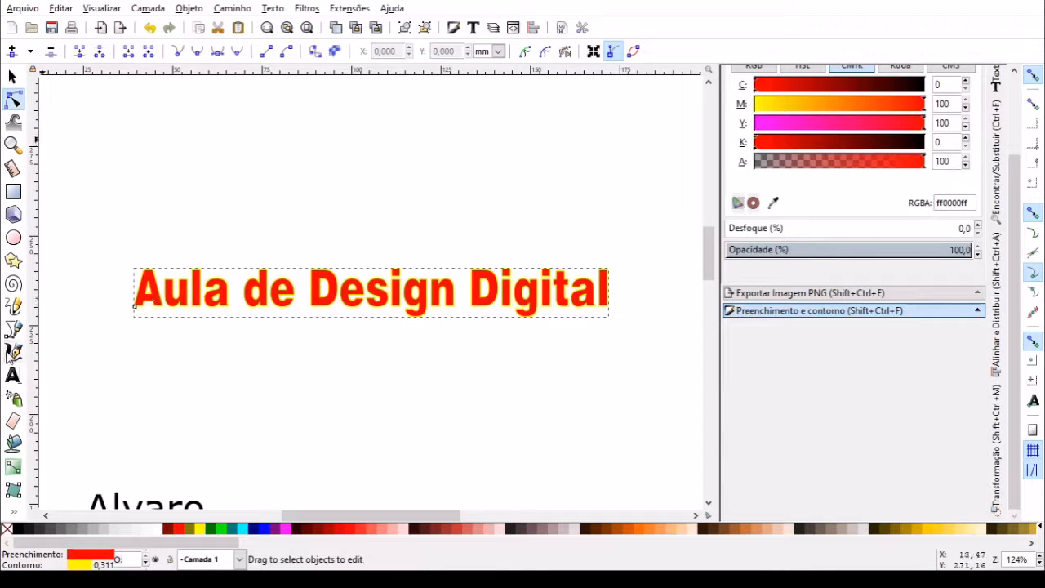
pyautogui.click(13, 377)
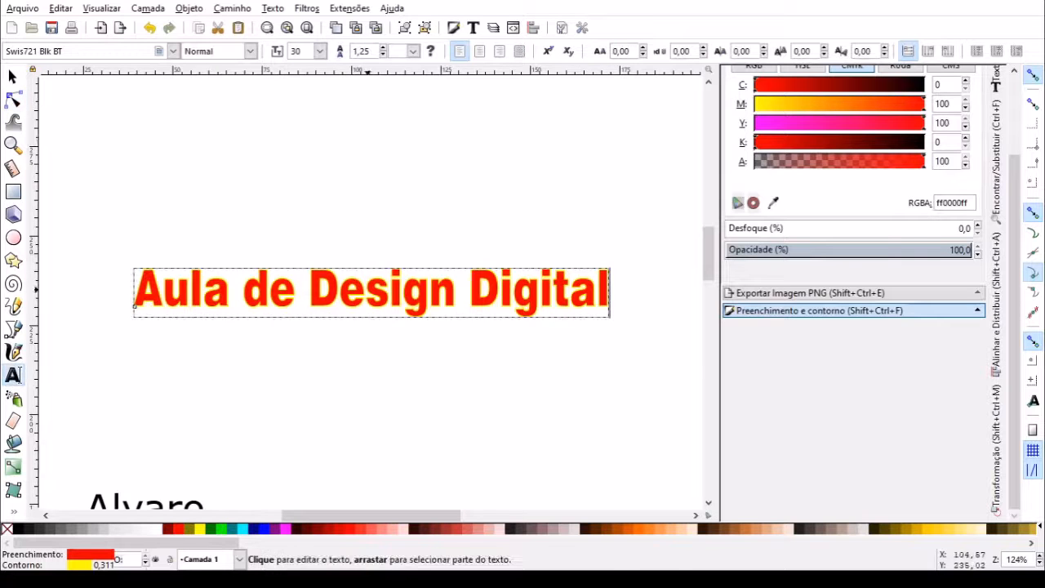
pyautogui.click(523, 265)
pyautogui.hotkey('ctrl', 'a')
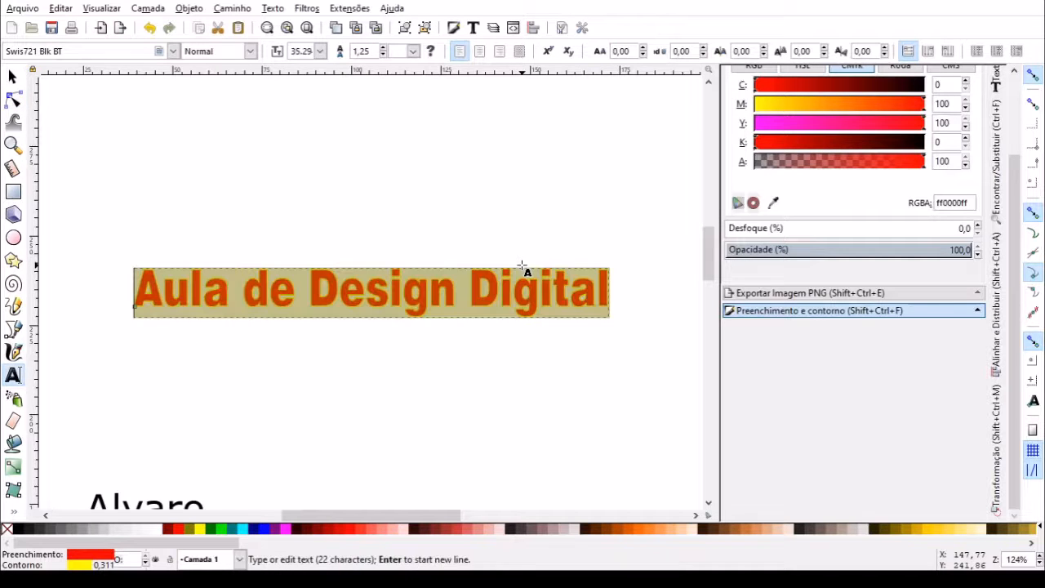
pyautogui.hotkey('alt', '>')
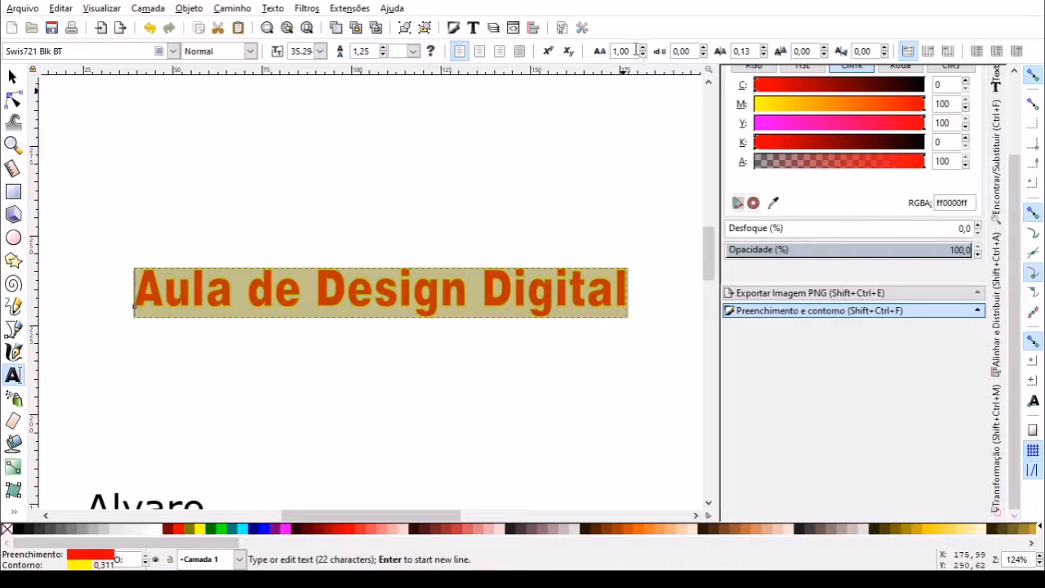
pyautogui.moveTo(630, 52); pyautogui.dragTo(596, 52)
pyautogui.write('2')
pyautogui.press('Return')
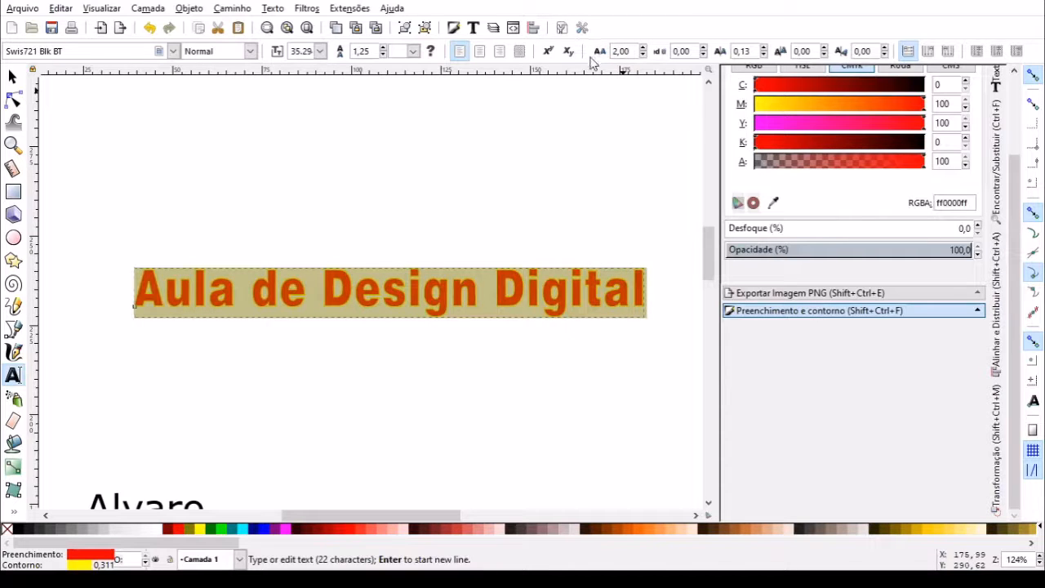
pyautogui.moveTo(632, 51); pyautogui.dragTo(604, 51)
pyautogui.write('3')
pyautogui.press('Return')
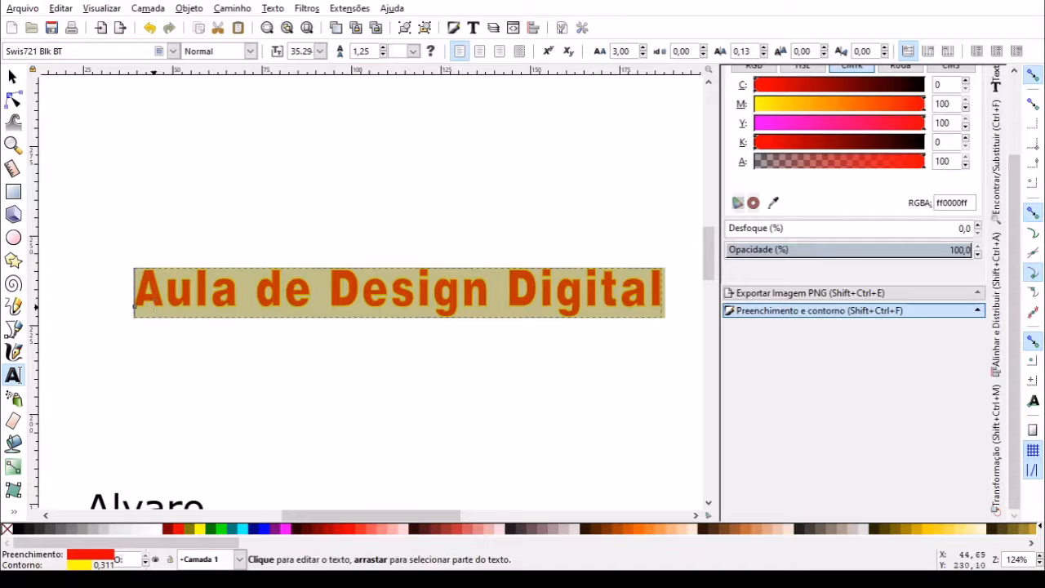
# Reset the title's letter spacing to 0
pyautogui.doubleClick(630, 50)
pyautogui.write('0')
pyautogui.press('Return')
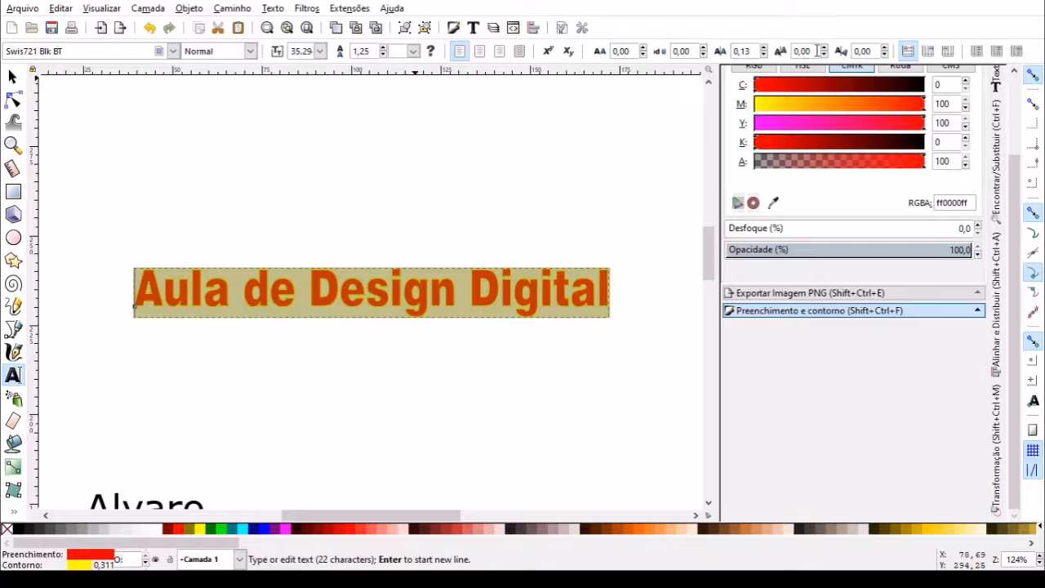
# Flatten the title vertically to about 11 mm tall, keeping its width and bottom edge
pyautogui.click(12, 78)
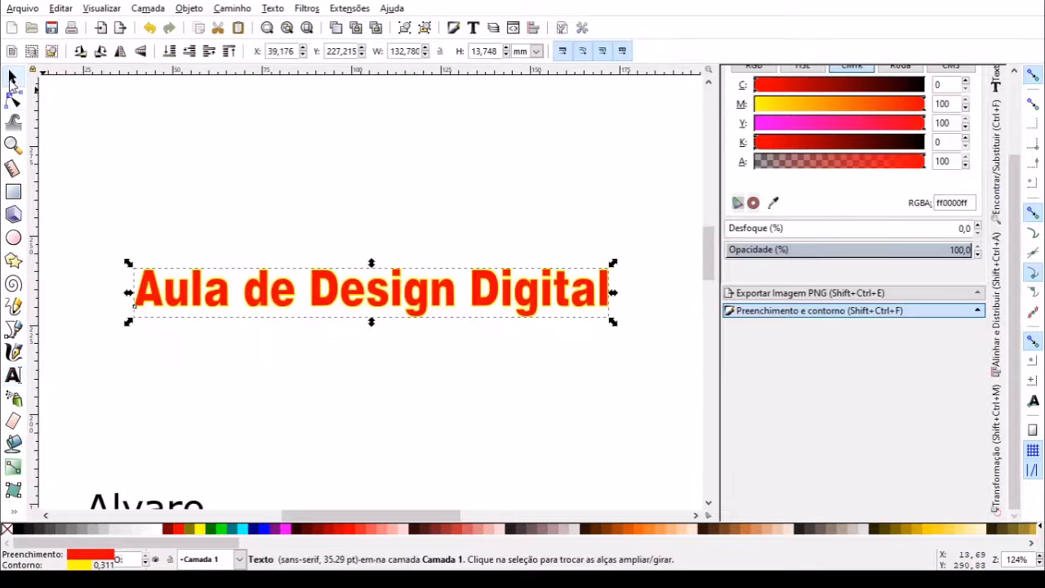
pyautogui.click(200, 297)
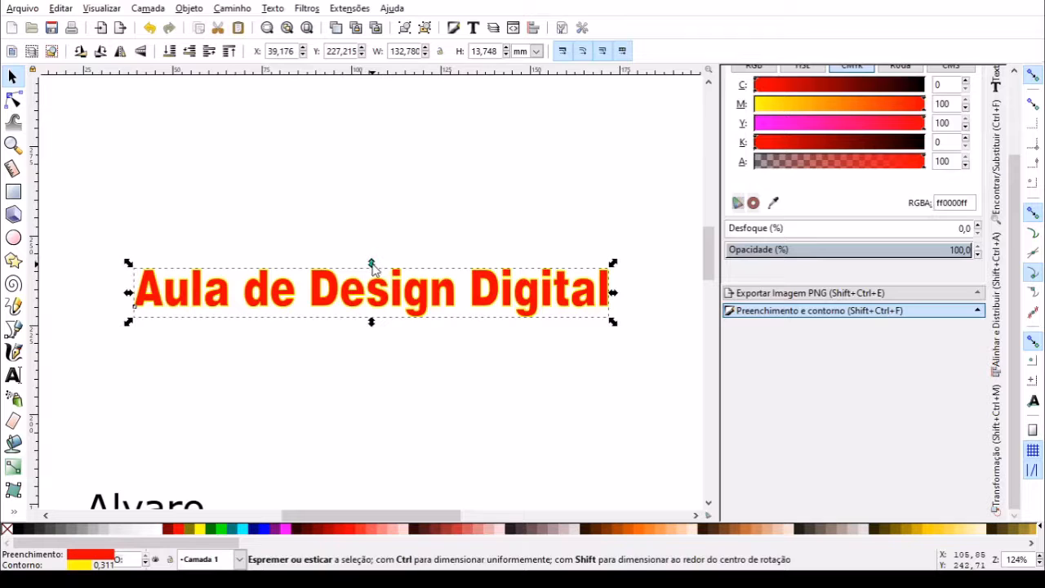
pyautogui.moveTo(371, 264); pyautogui.dragTo(371, 277)
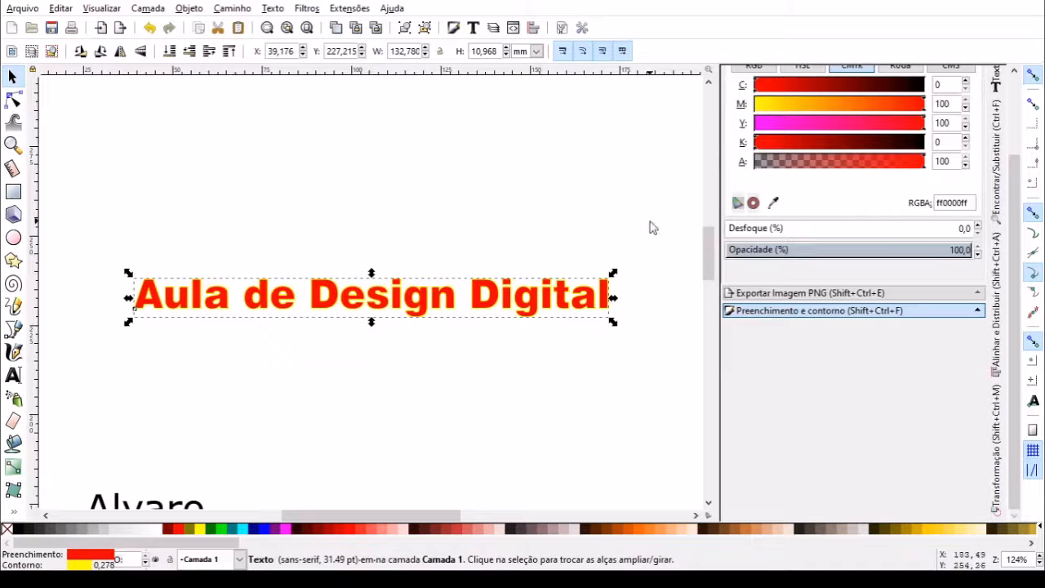
# Add the text line "BRASIL" below the title and set its font to Swis721 BlkCn BT
pyautogui.moveTo(709, 248); pyautogui.dragTo(709, 268)
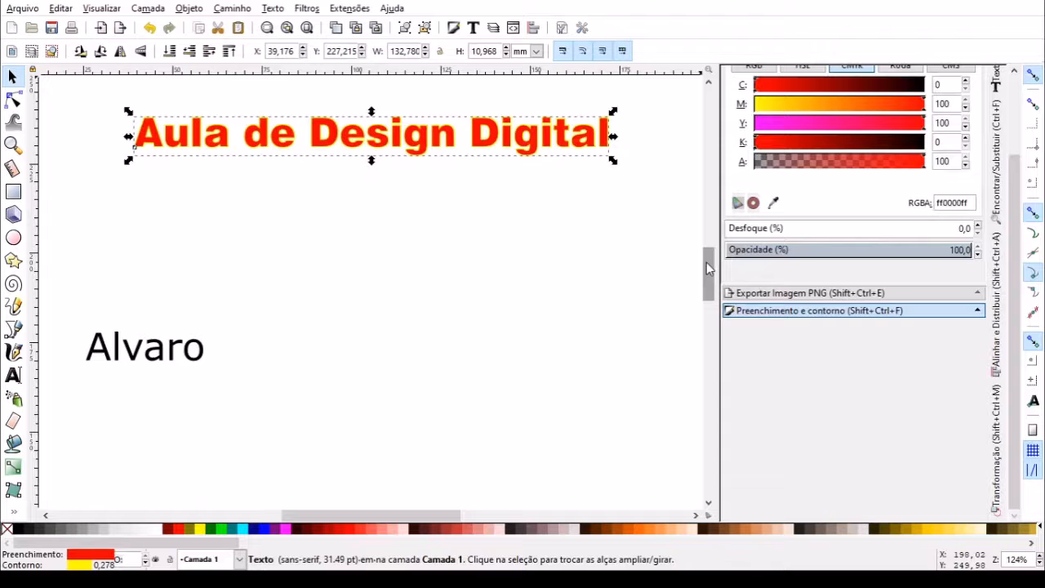
pyautogui.click(14, 375)
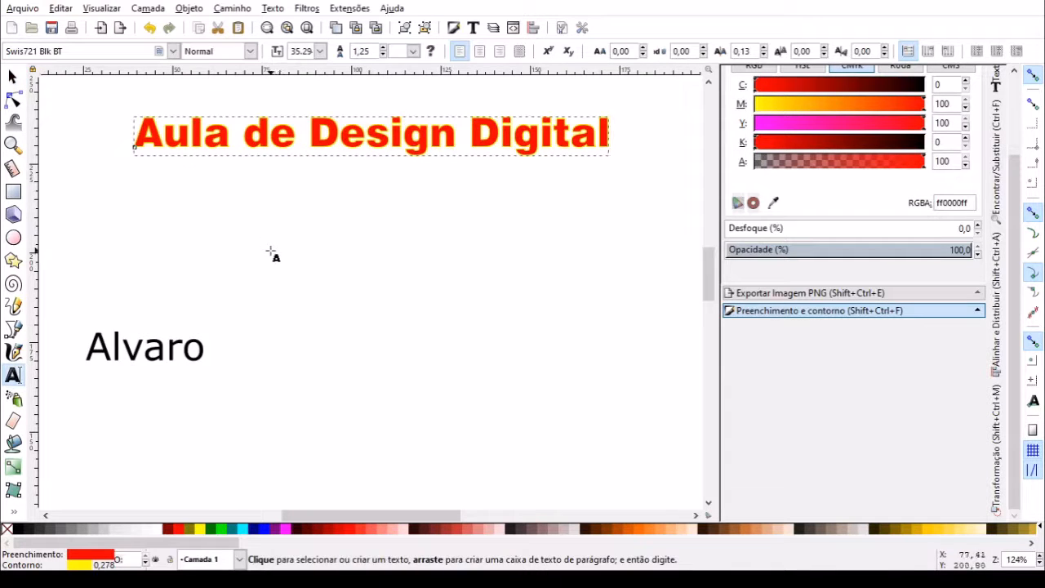
pyautogui.click(450, 257)
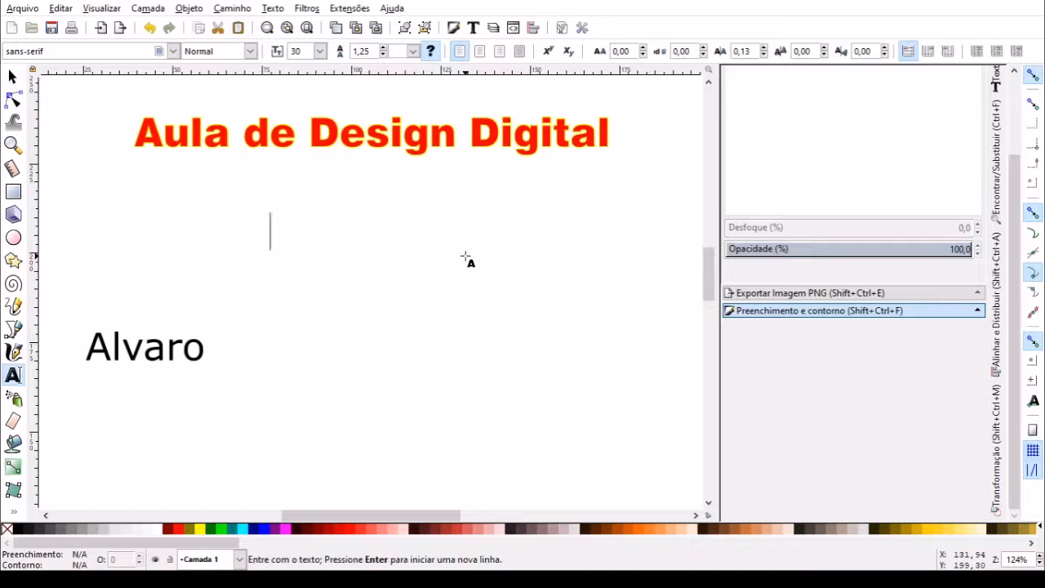
pyautogui.write('BRASIL')
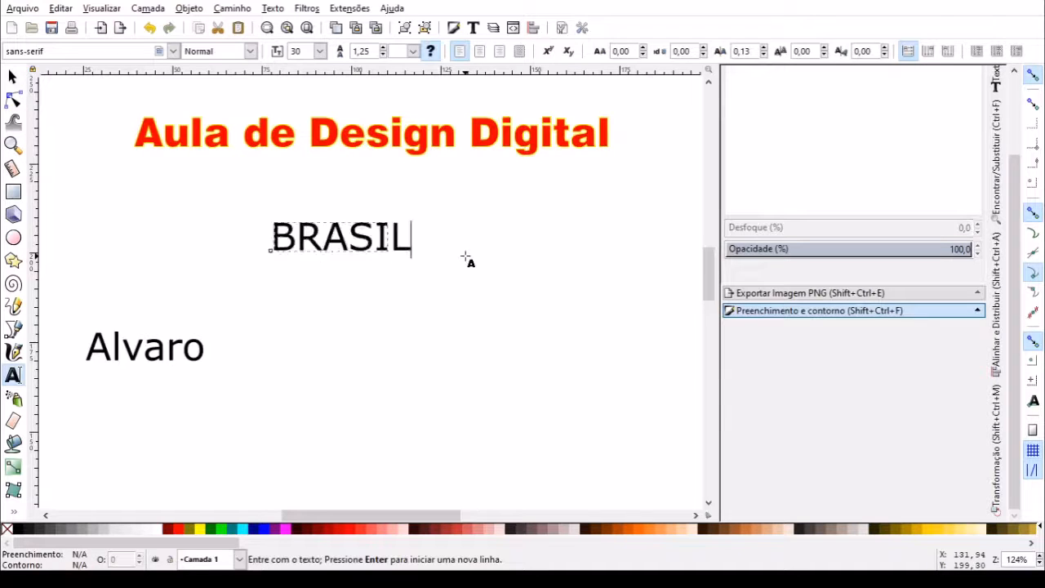
pyautogui.hotkey('ctrl', 'a')
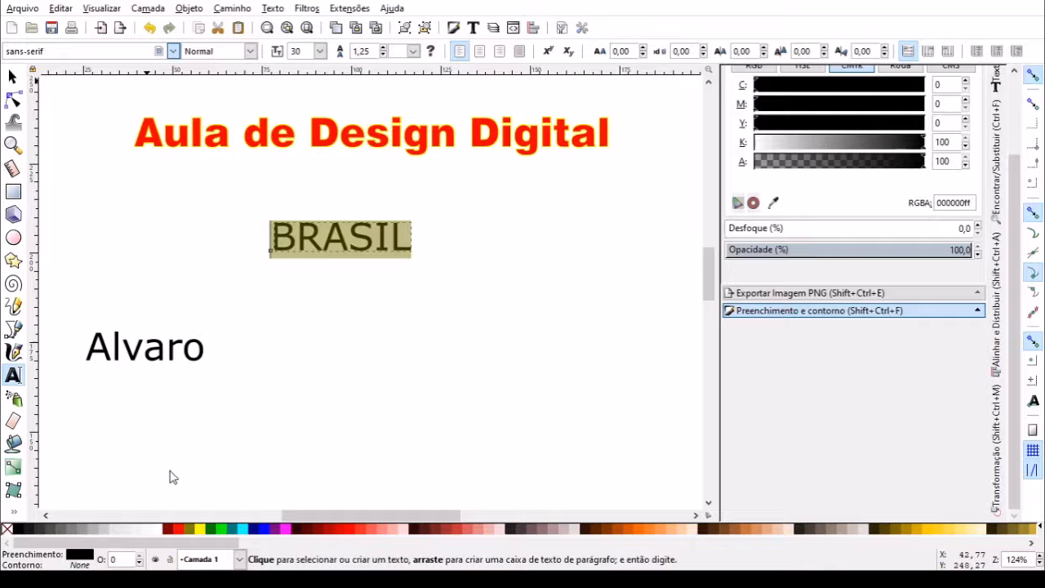
pyautogui.click(96, 373)
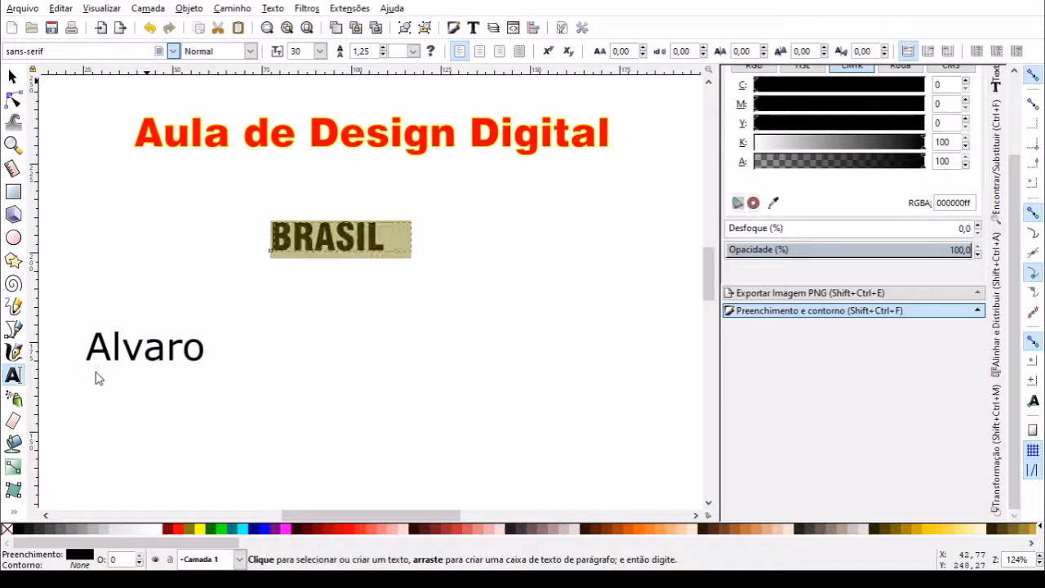
# Enlarge the "BRASIL" text proportionally around its centre to about 85 mm wide and 23 mm tall
pyautogui.click(11, 77)
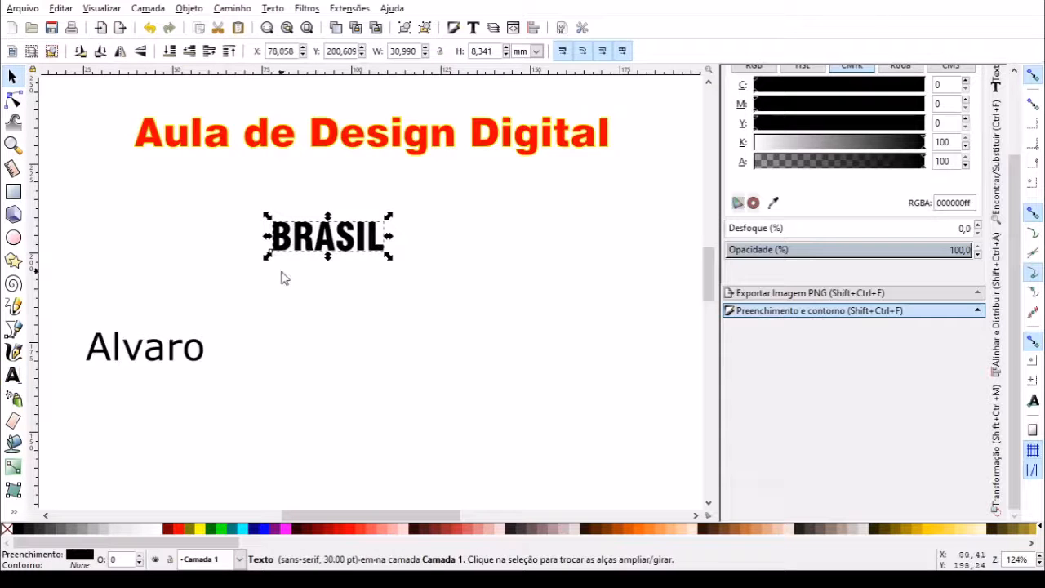
pyautogui.moveTo(268, 259); pyautogui.dragTo(171, 332)
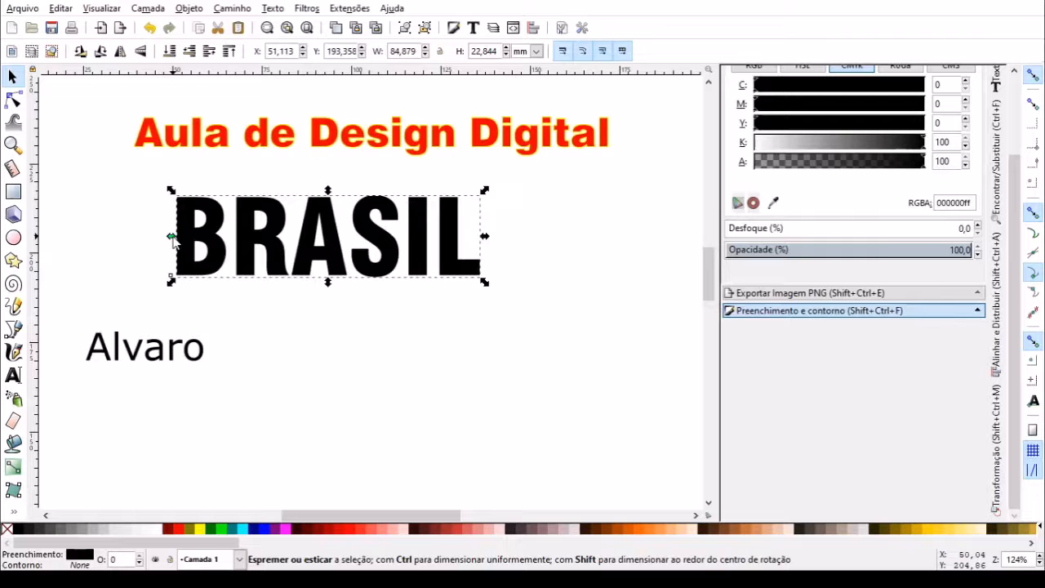
# Try stretching "BRASIL" horizontally from its left side and its right side, undoing each stretch
pyautogui.moveTo(173, 238); pyautogui.dragTo(119, 239)
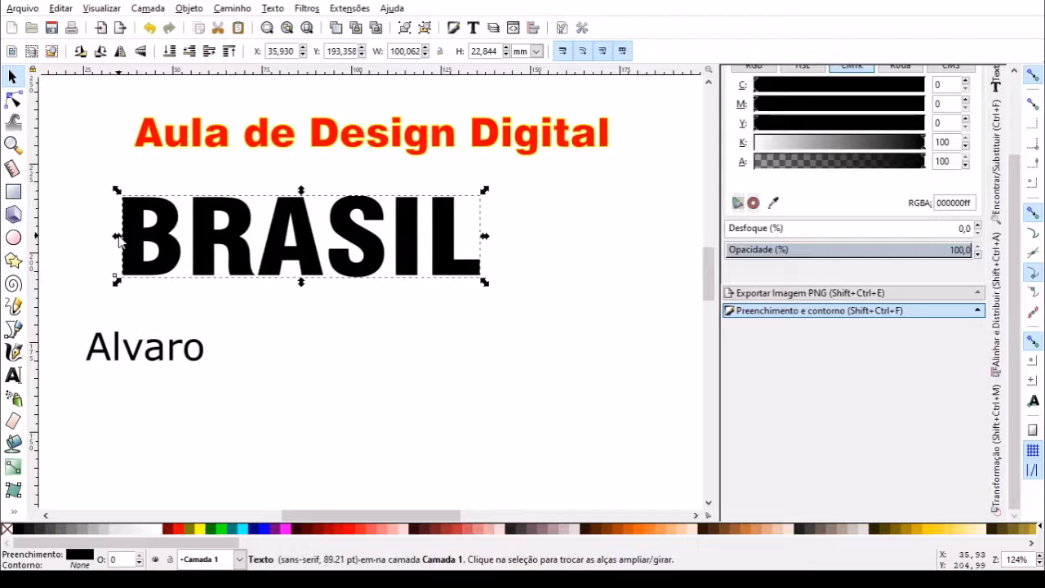
pyautogui.hotkey('ctrl', 'z')
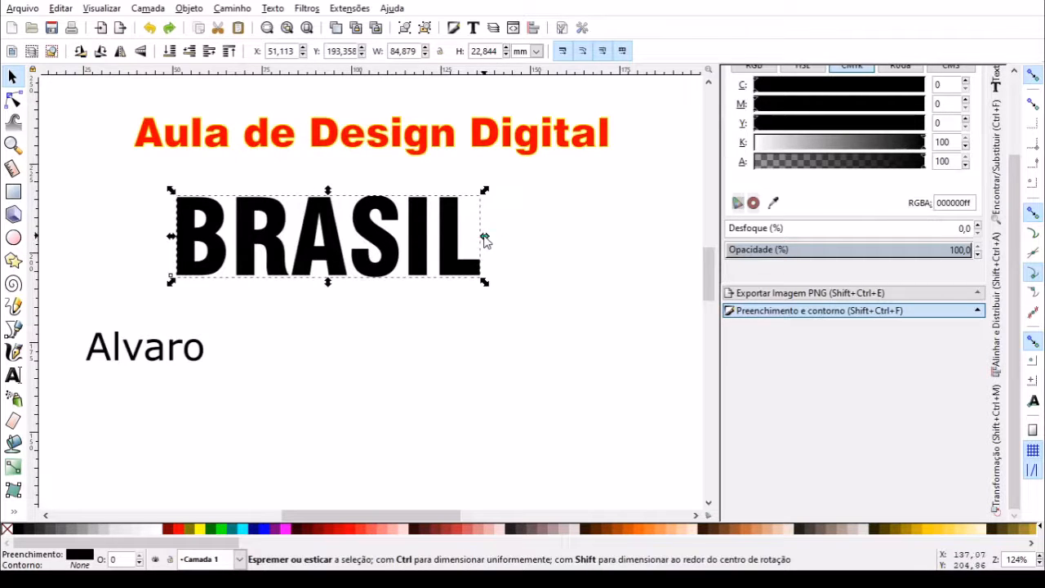
pyautogui.moveTo(485, 237); pyautogui.dragTo(504, 222)
pyautogui.hotkey('ctrl', 'z')
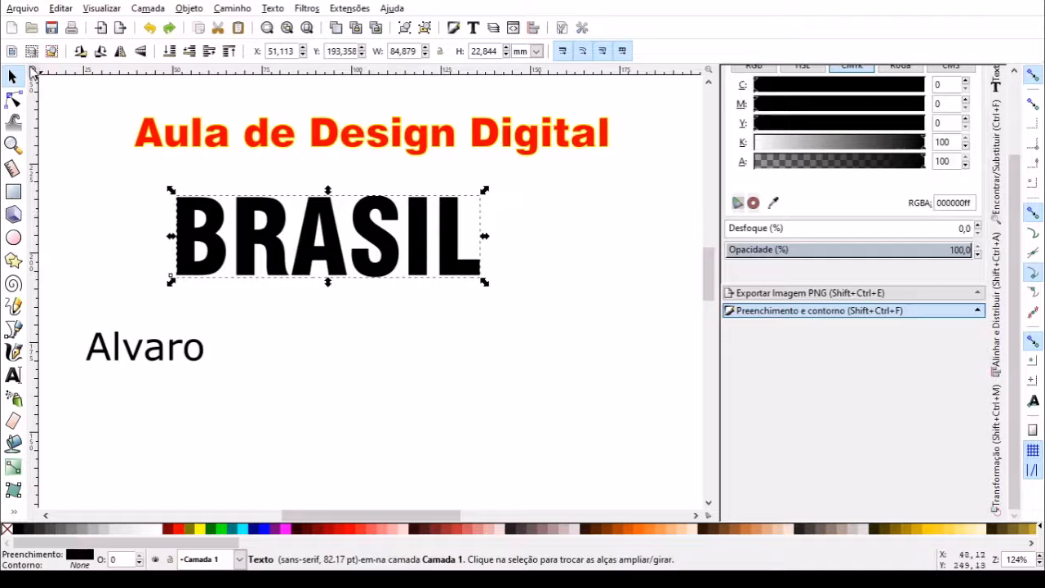
# Preview other Swis721 variants on the whole "BRASIL" text, including BT, Cn BT, Hv BT, Lt BT, LtEx BT and WGL4 BT
pyautogui.click(13, 376)
pyautogui.hotkey('ctrl', 'a')
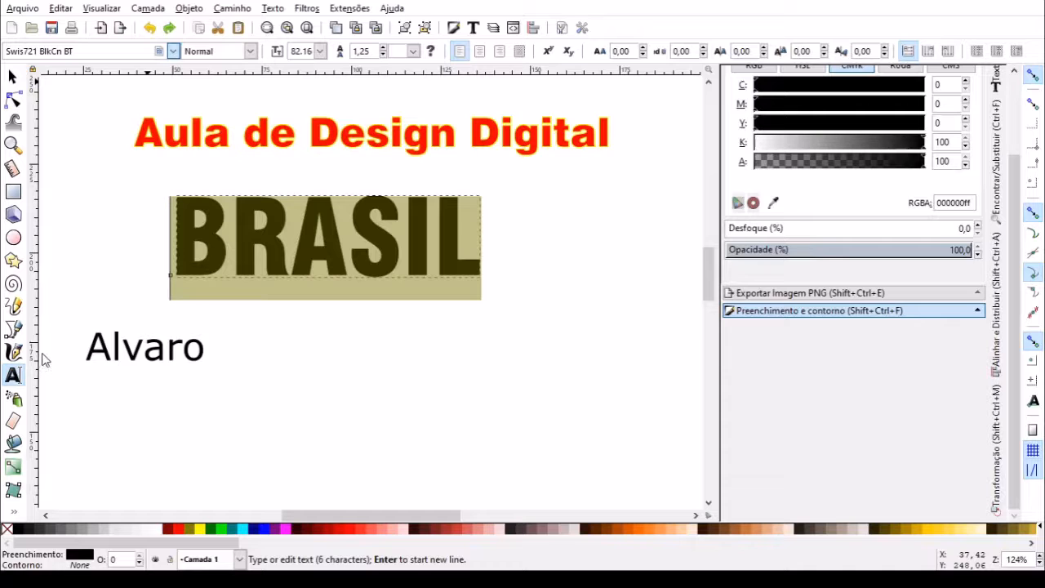
pyautogui.press('Up')
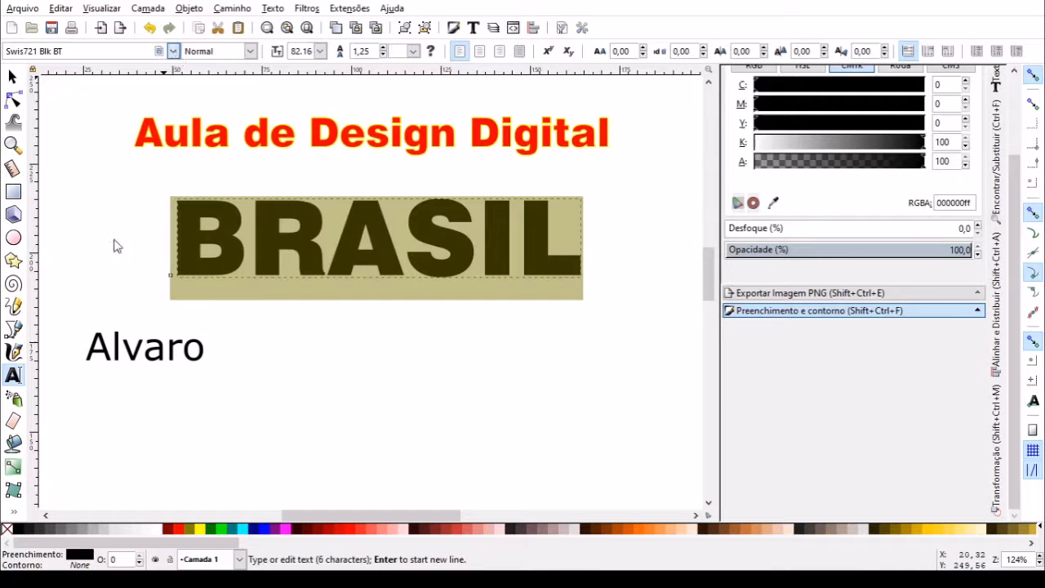
pyautogui.press('Down')
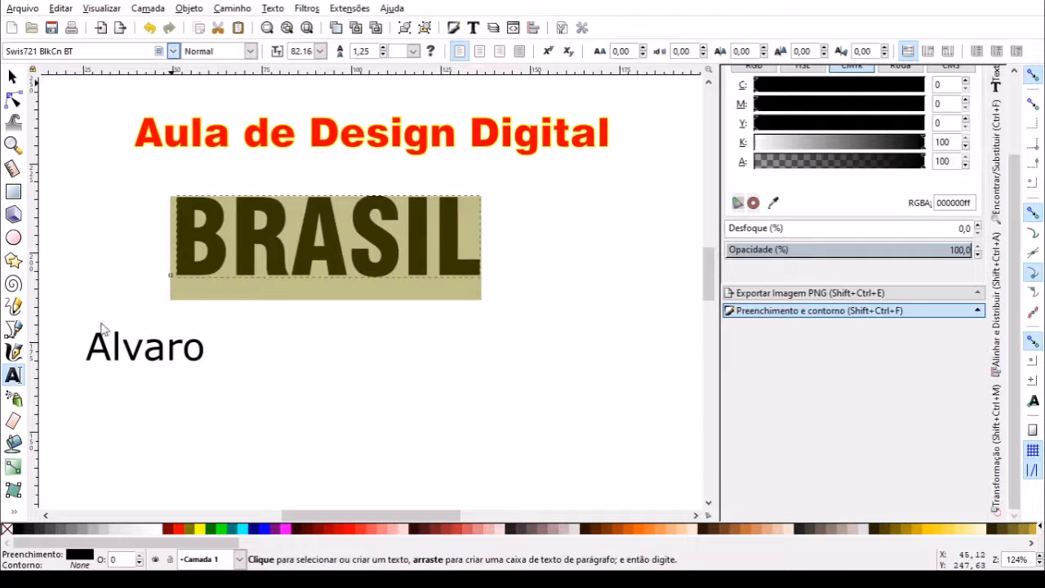
pyautogui.hotkey('ctrl', 'z')
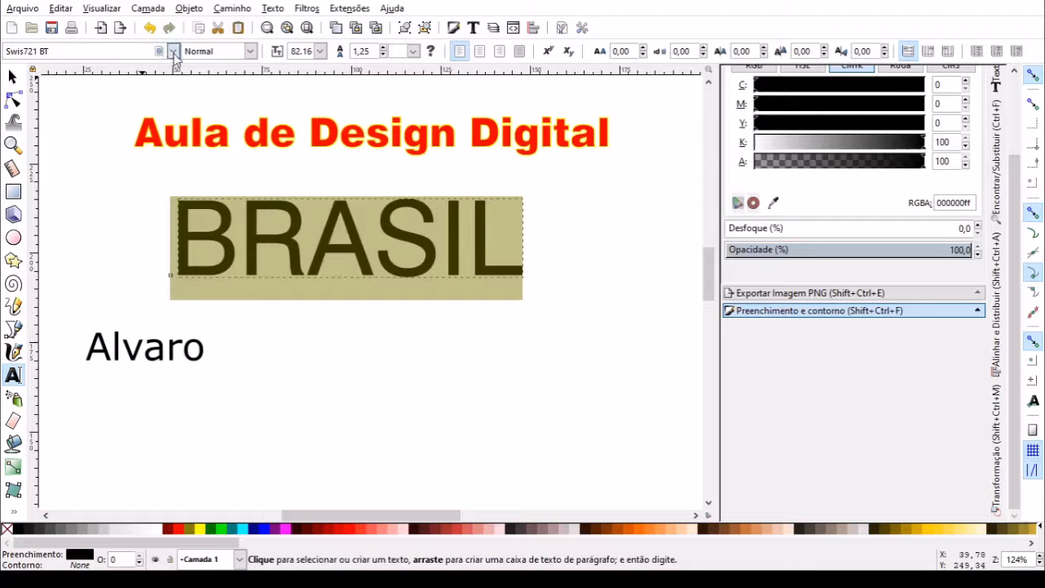
pyautogui.click(85, 405)
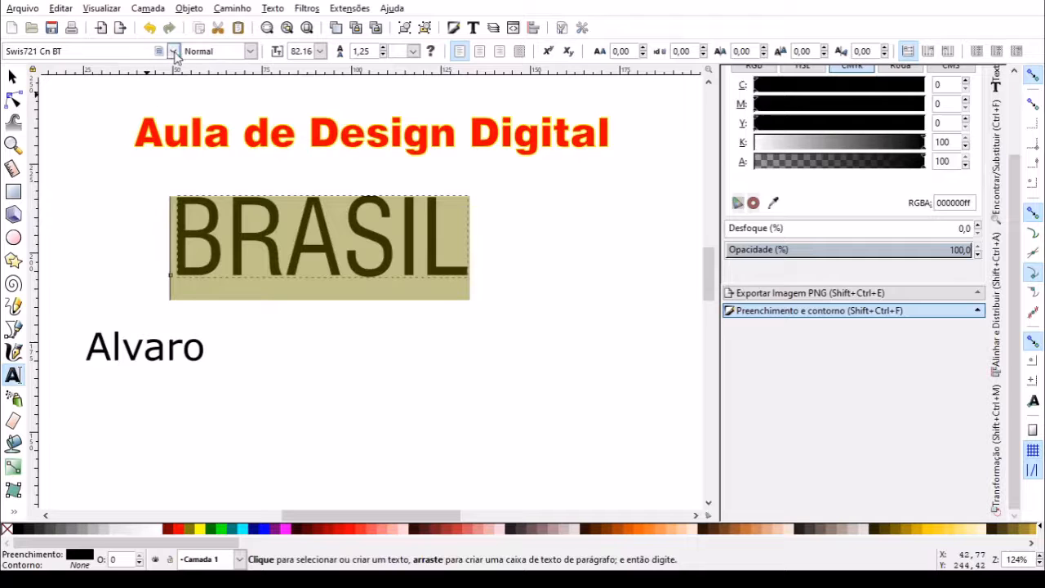
pyautogui.click(116, 424)
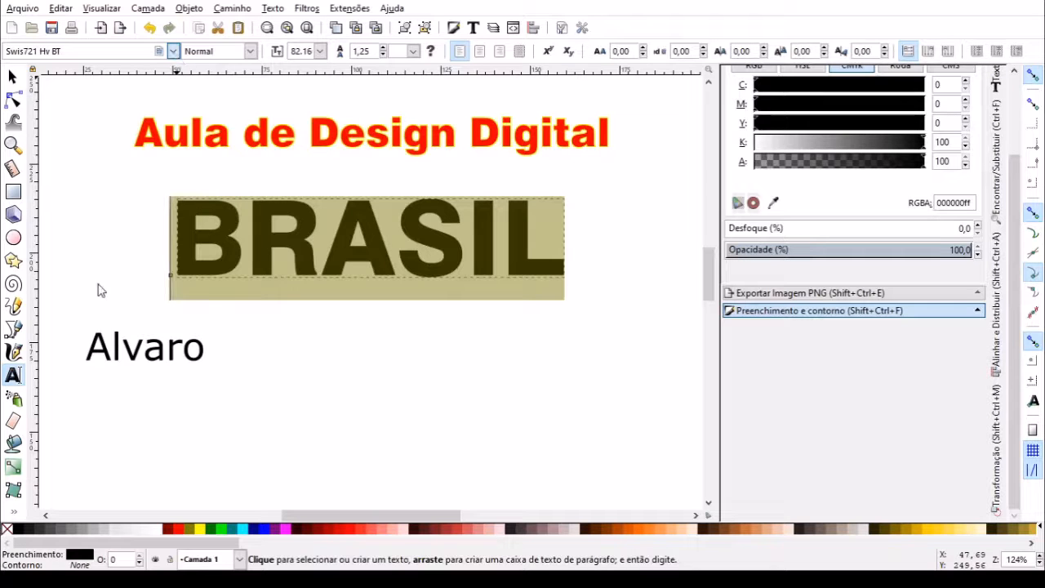
pyautogui.click(94, 444)
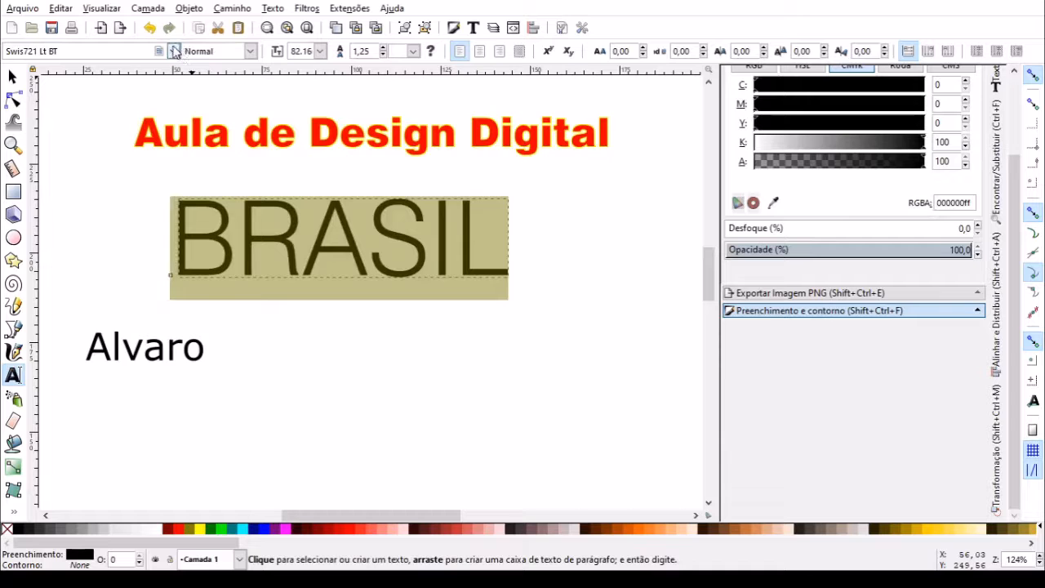
pyautogui.click(85, 466)
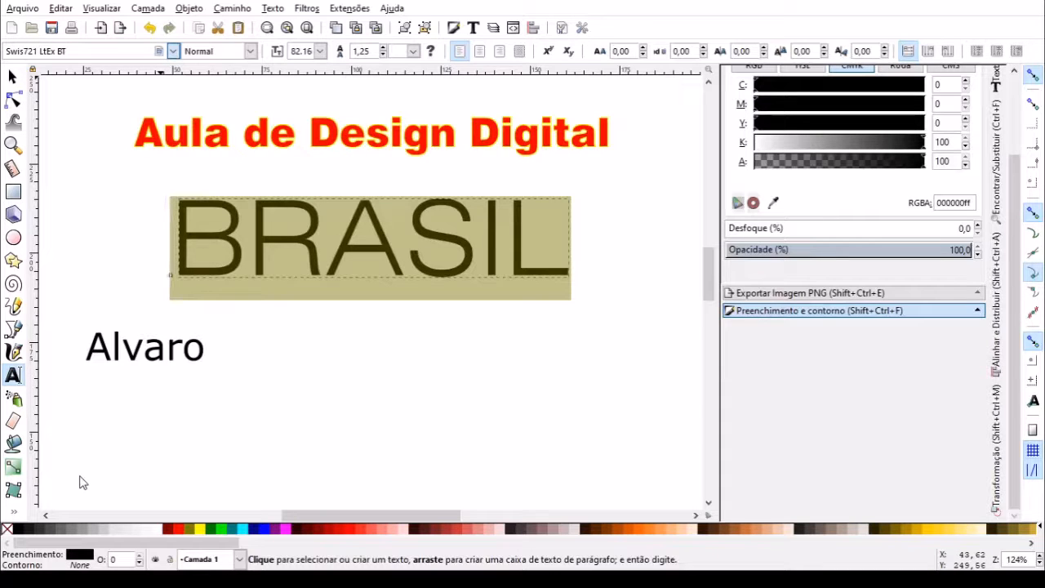
pyautogui.press('Down')
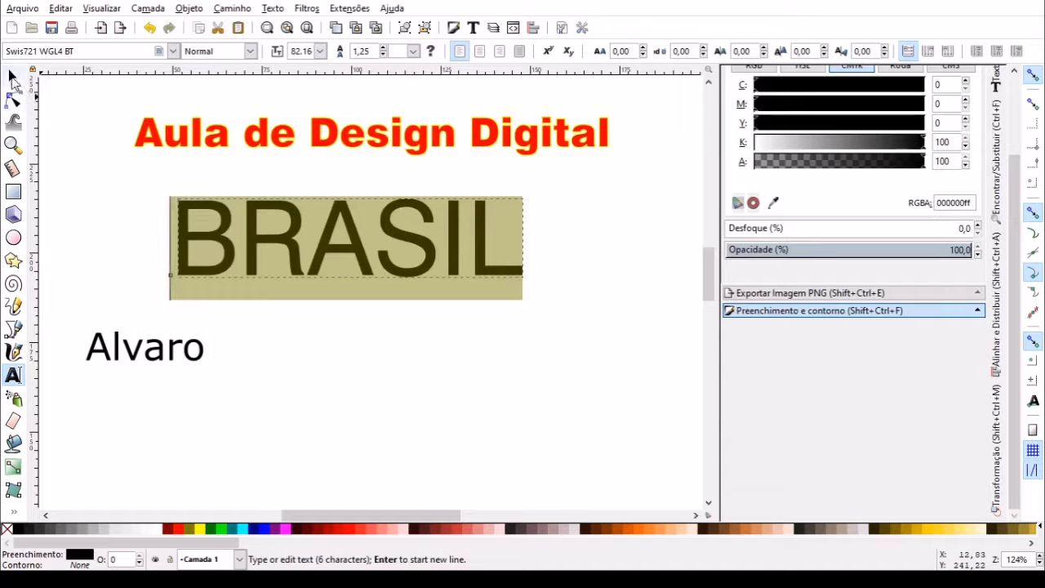
# Undo the font previews on "BRASIL" back to the black condensed Swis721 font
pyautogui.click(12, 76)
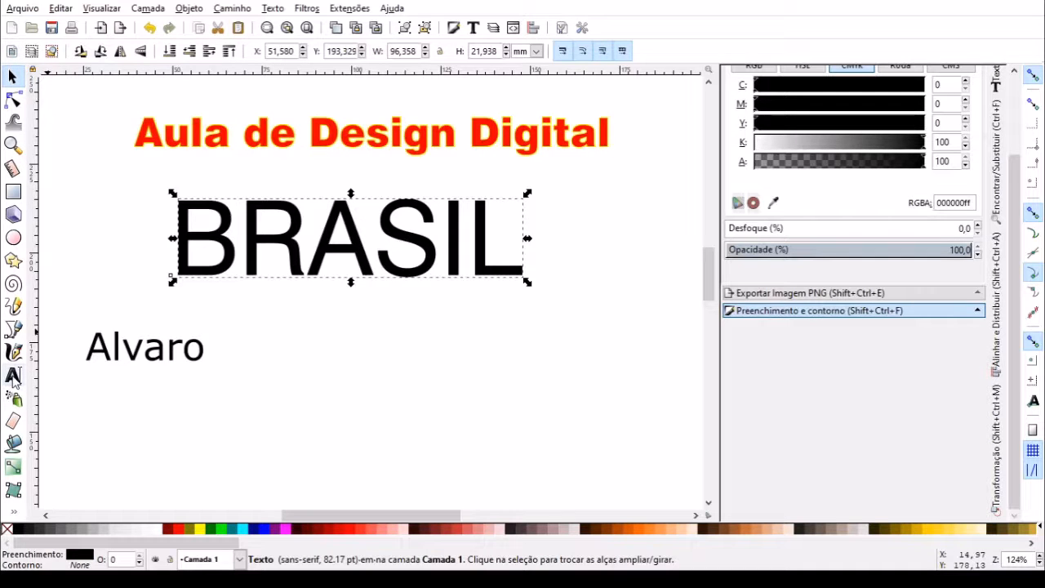
pyautogui.hotkey('ctrl', 'z')
pyautogui.hotkey('ctrl', 'z')
pyautogui.hotkey('ctrl', 'z')
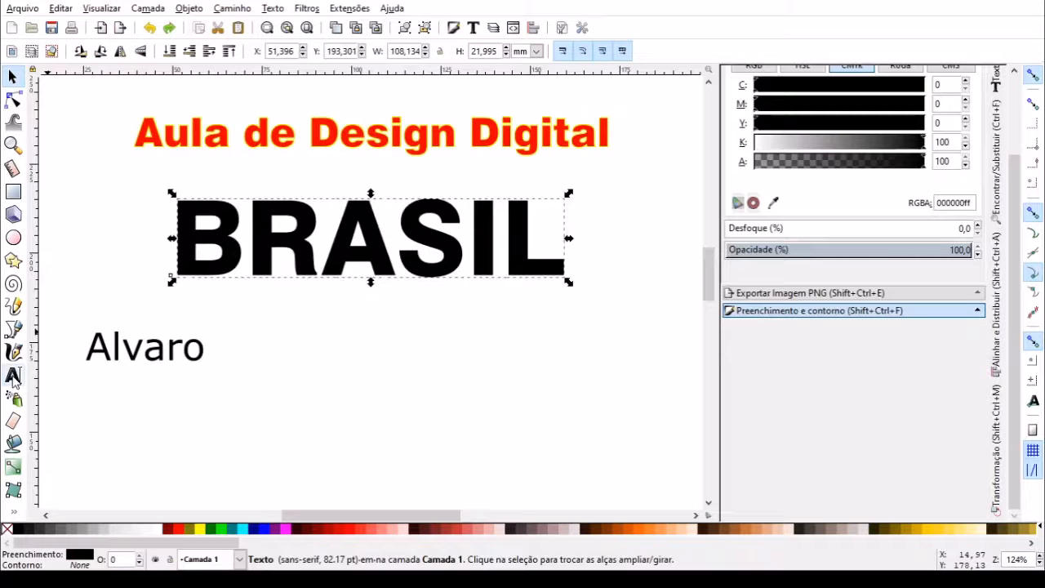
pyautogui.hotkey('ctrl', 'z')
pyautogui.hotkey('ctrl', 'z')
pyautogui.hotkey('ctrl', 'z')
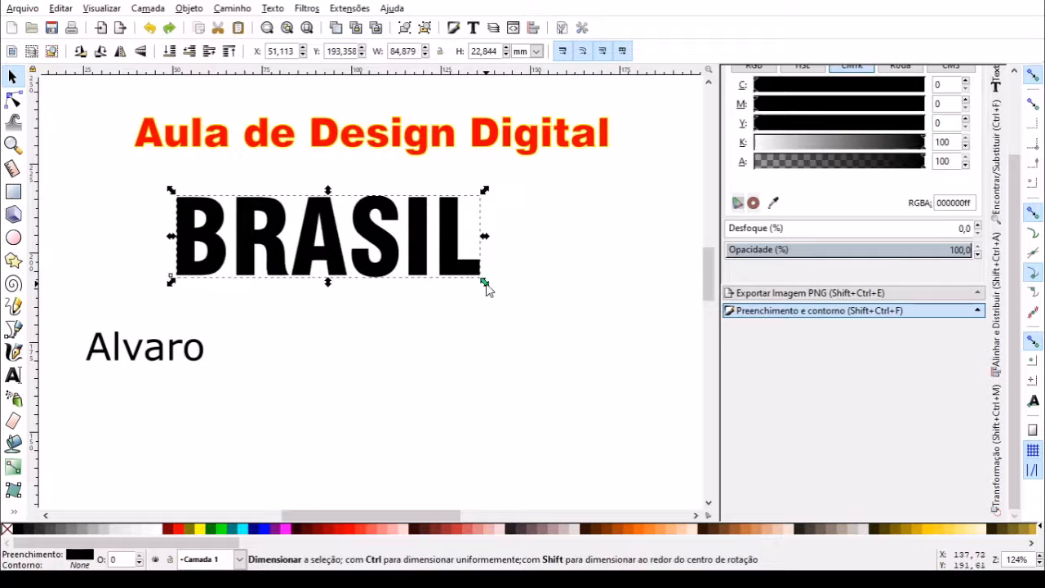
# Enlarge "BRASIL" proportionally to about 113 mm wide and 30 mm tall, and move it further below the title
pyautogui.moveTo(485, 283); pyautogui.dragTo(536, 322)
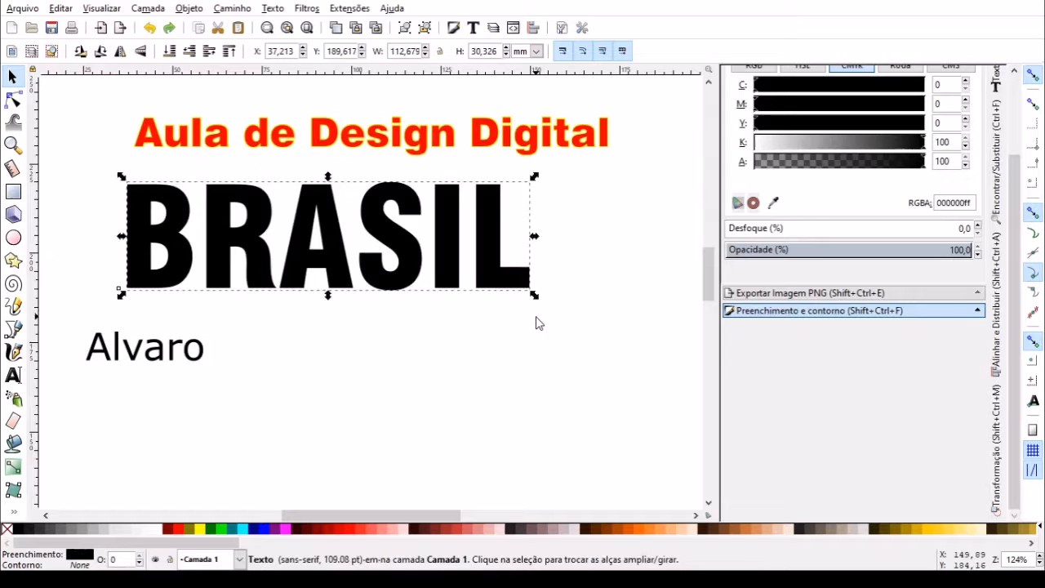
pyautogui.moveTo(408, 262); pyautogui.dragTo(435, 299)
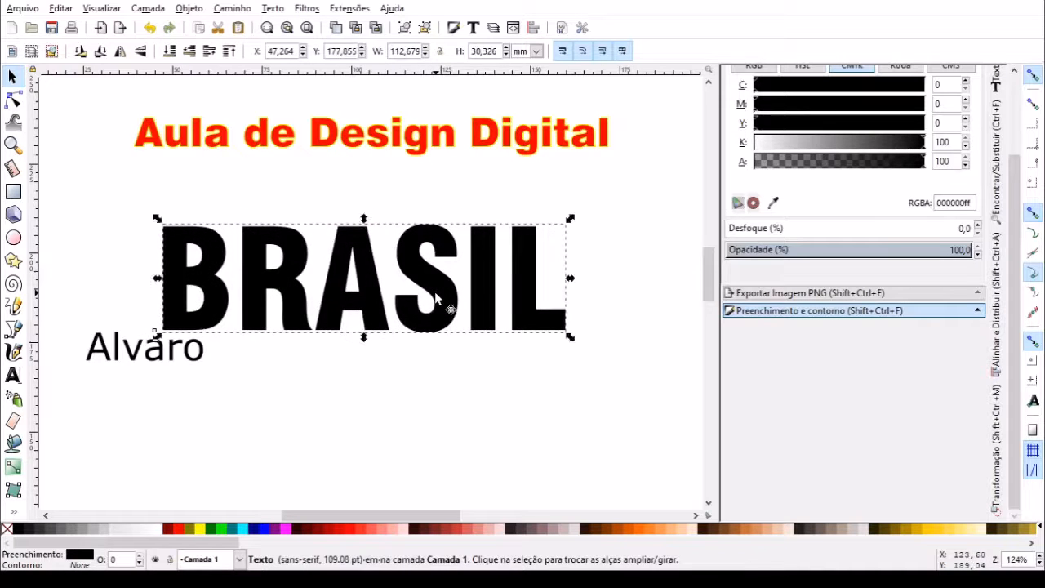
# Delete the small name text overlapping "BRASIL" and convert "BRASIL" to paths
pyautogui.click(132, 361)
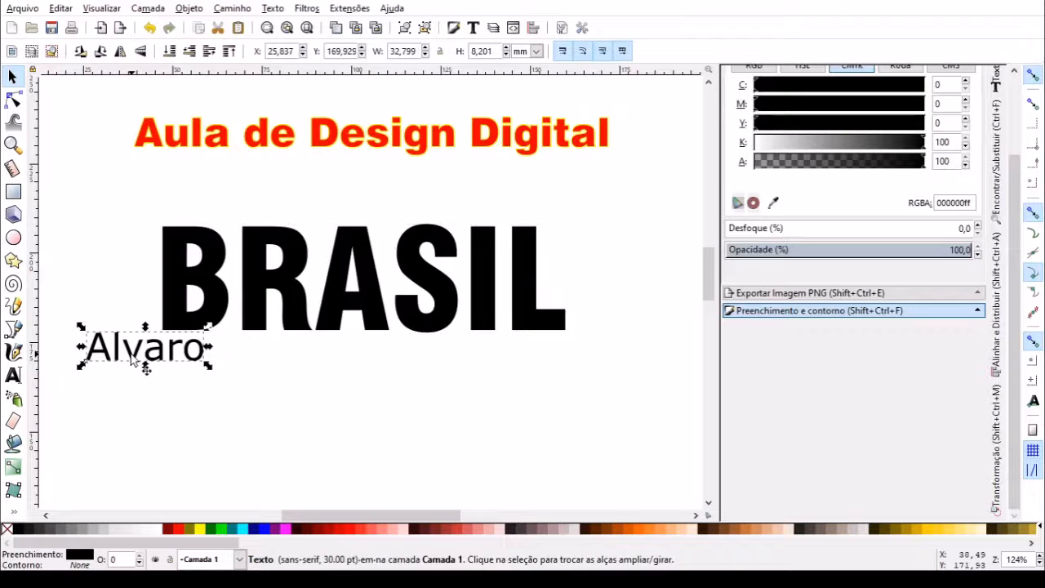
pyautogui.press('Delete')
pyautogui.click(189, 282)
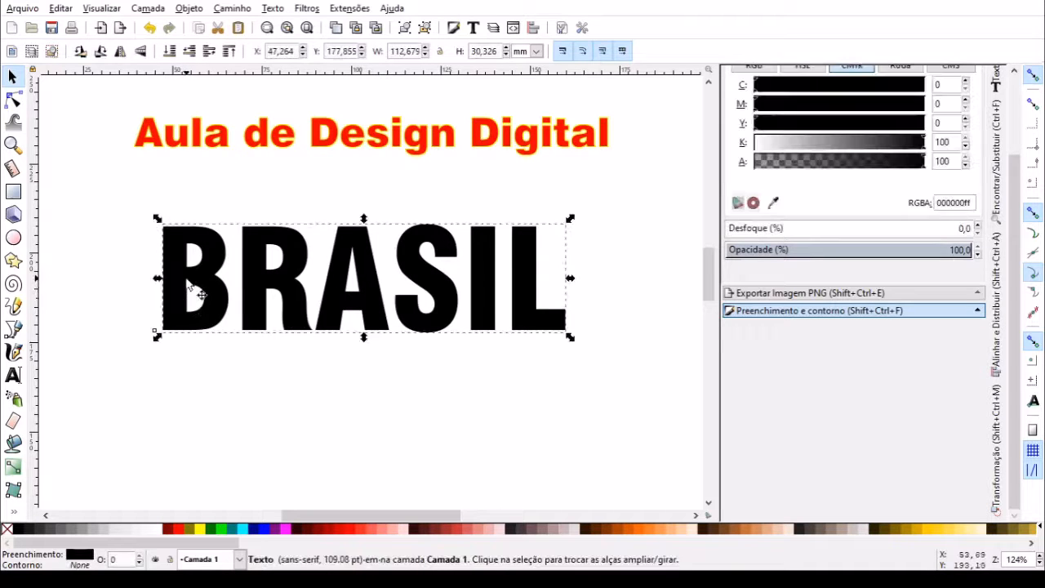
pyautogui.click(235, 10)
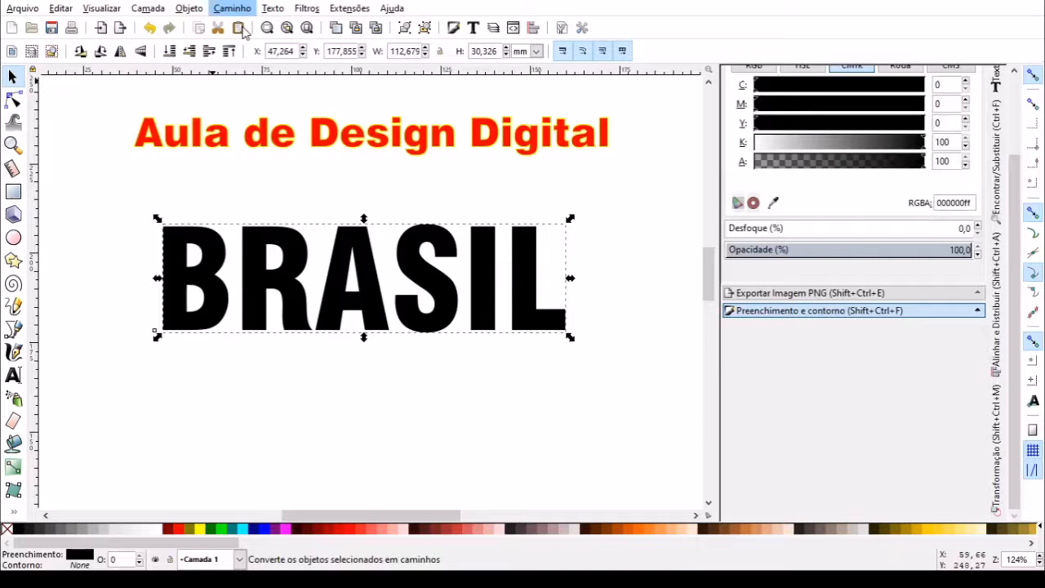
pyautogui.click(244, 31)
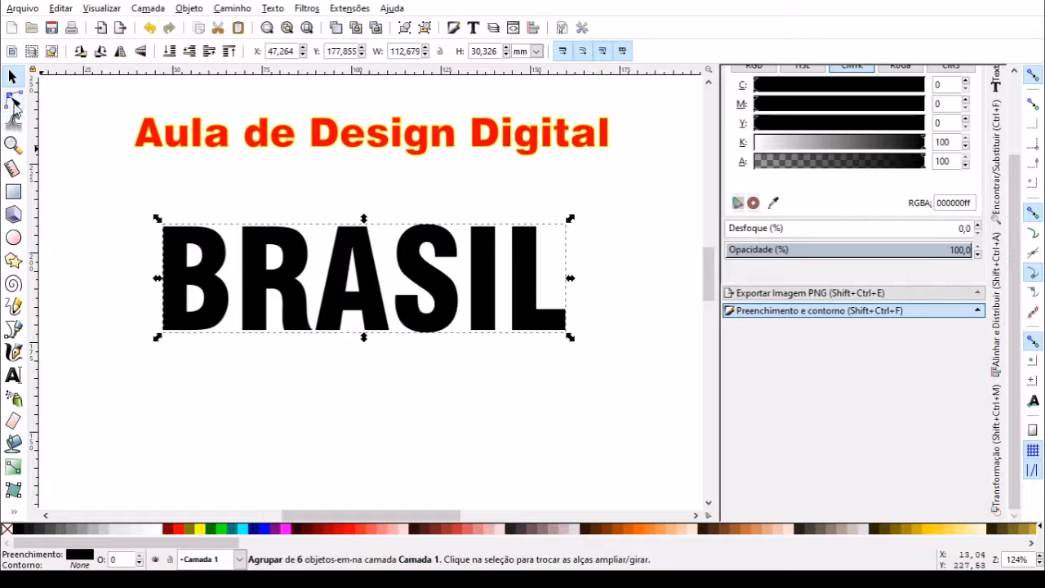
# Try to edit the converted "BRASIL" with the Text tool, entering "SFHSFHS" on it, and delete that new text
pyautogui.click(13, 375)
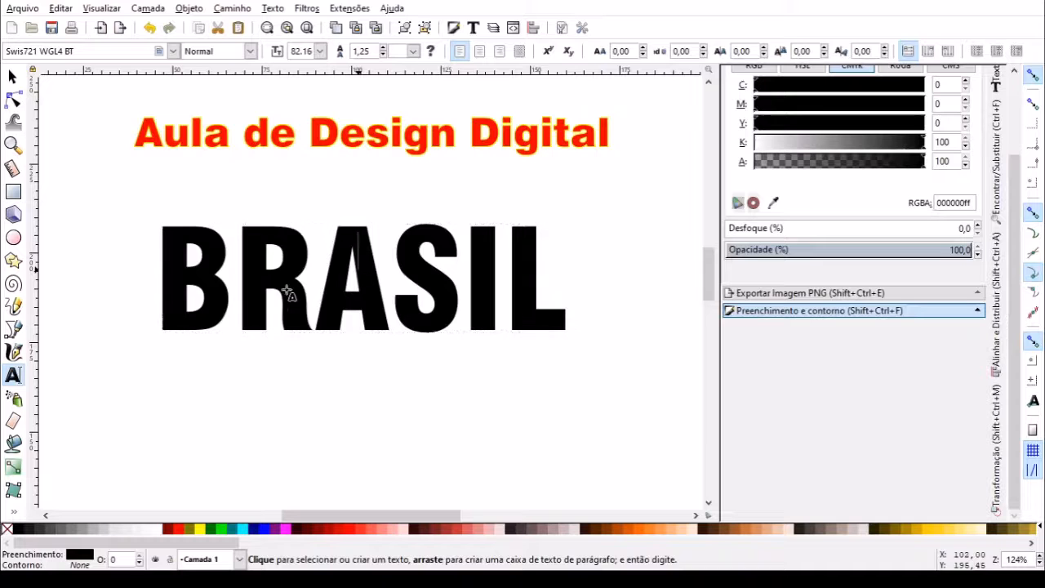
pyautogui.click(357, 267)
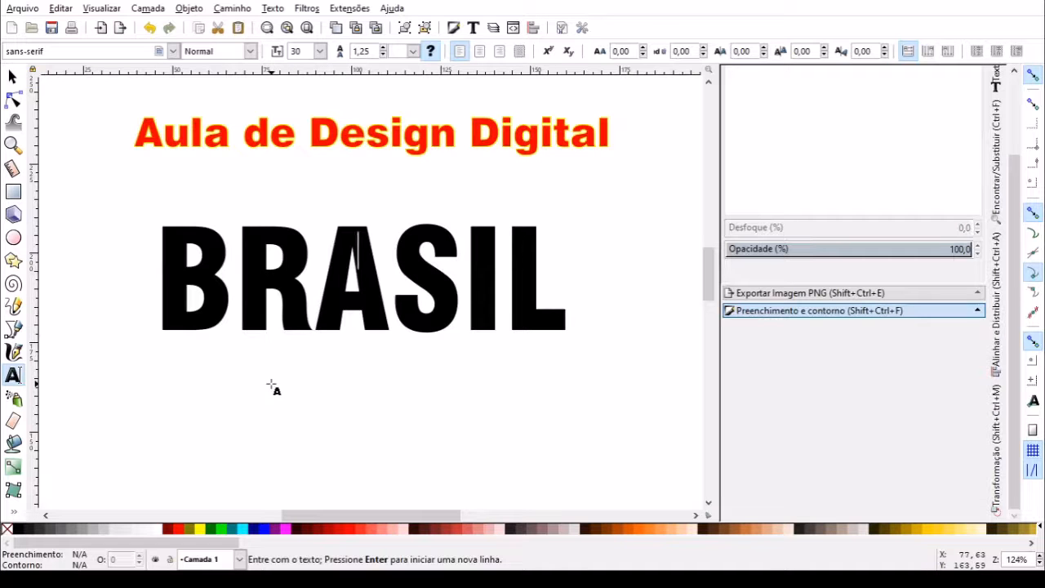
pyautogui.write('SFHSFHS')
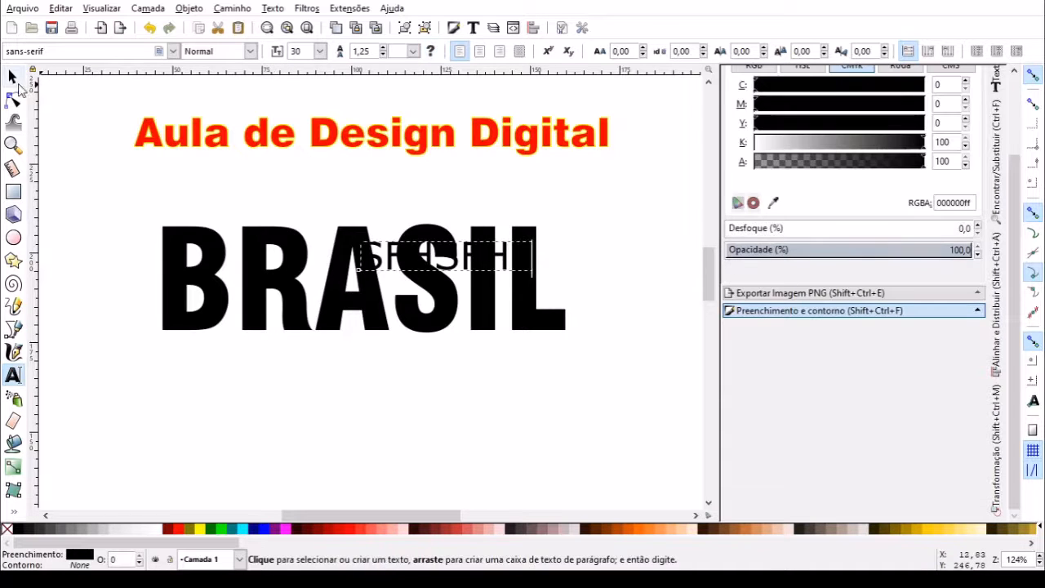
pyautogui.click(13, 77)
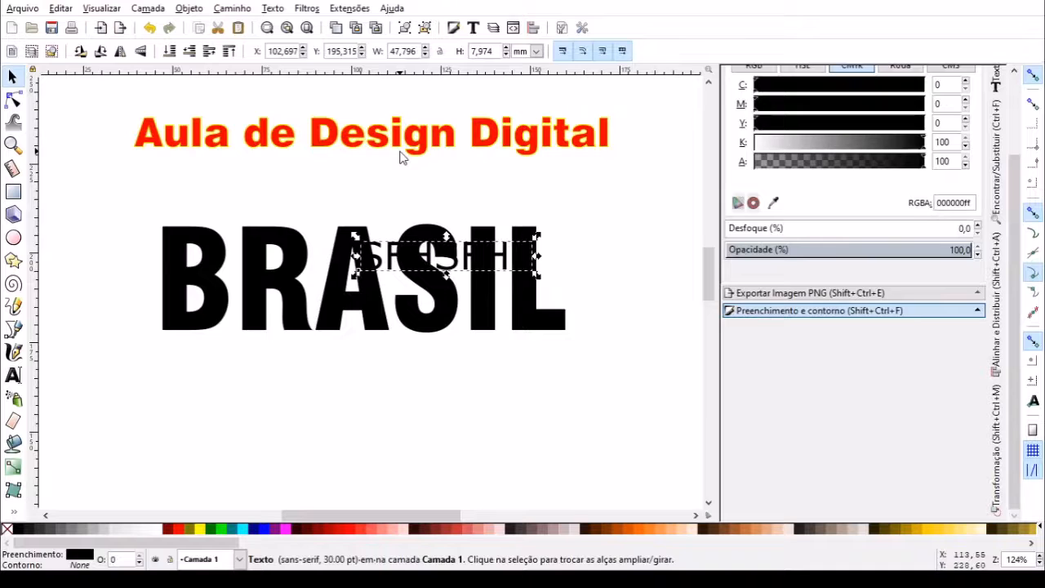
pyautogui.press('Delete')
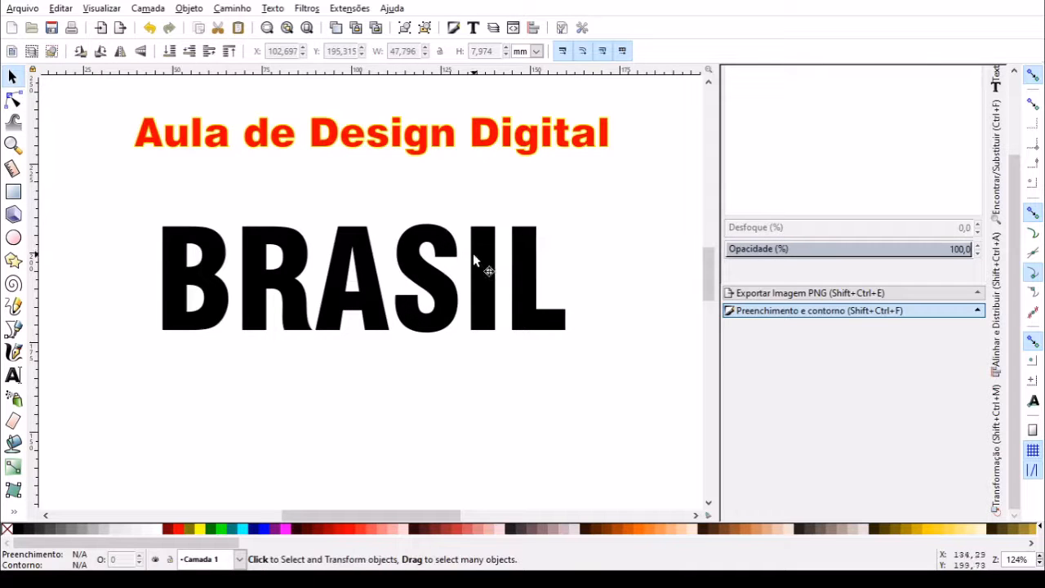
# Examine the path nodes of each "BRASIL" letter in turn, from B to L, with the Node tool
pyautogui.click(474, 257)
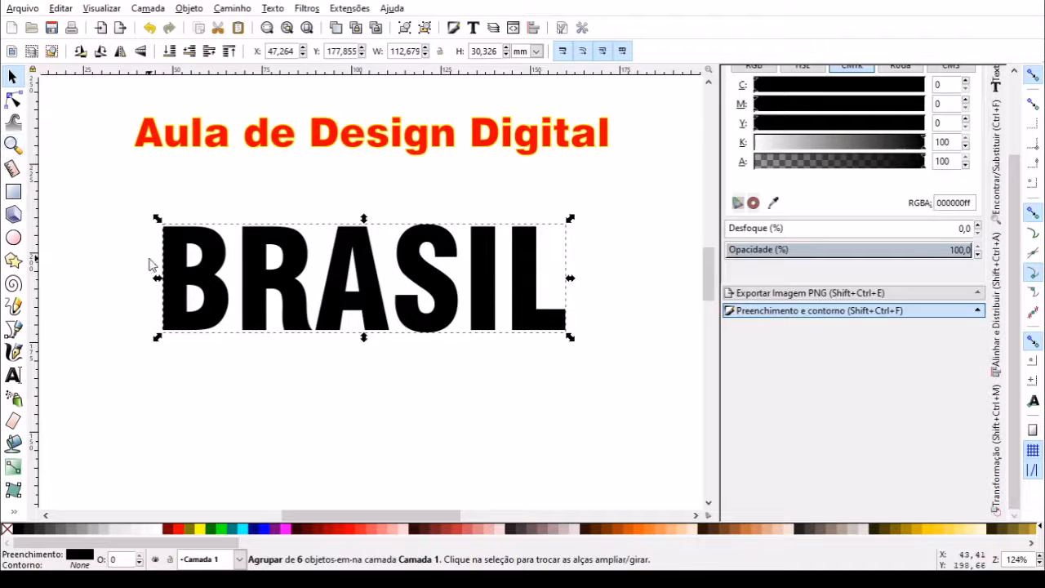
pyautogui.click(13, 99)
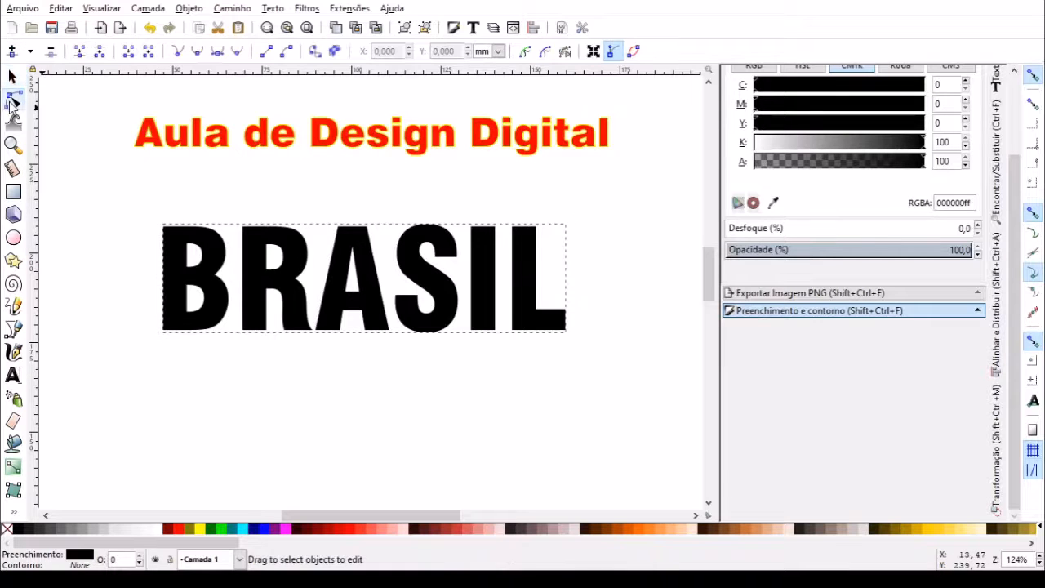
pyautogui.click(190, 266)
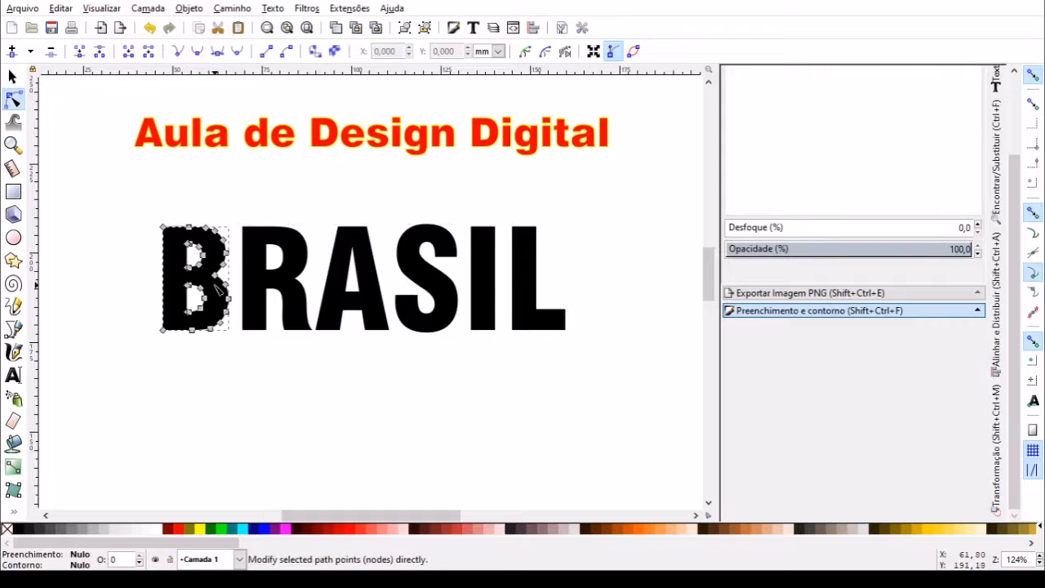
pyautogui.click(253, 282)
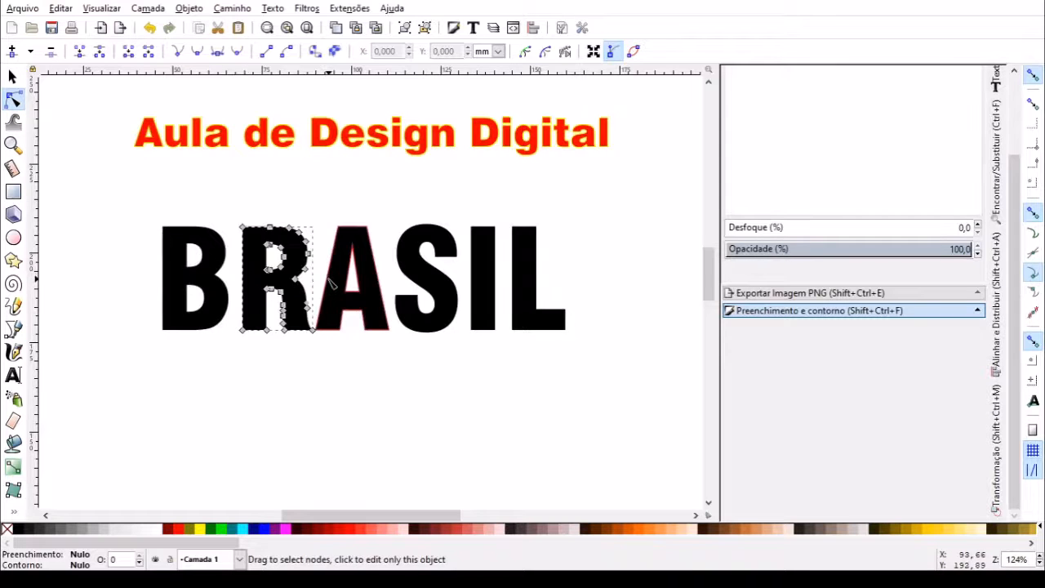
pyautogui.click(384, 281)
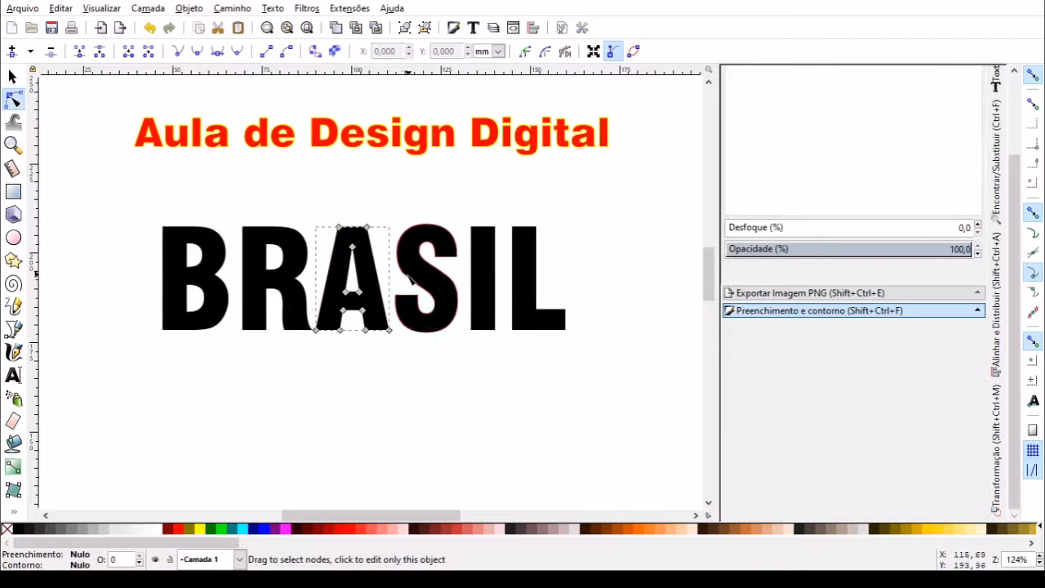
pyautogui.click(410, 282)
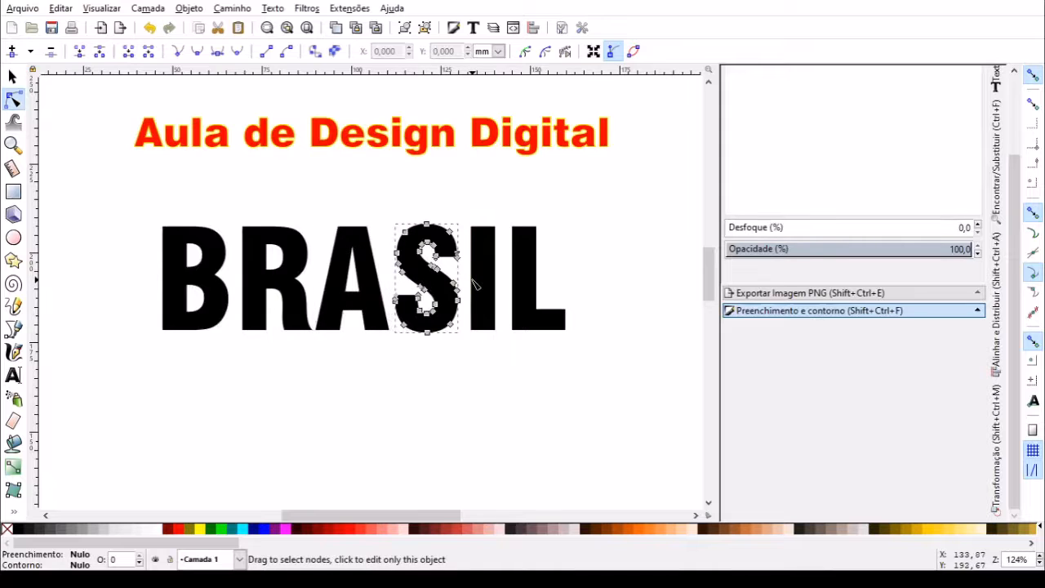
pyautogui.click(483, 282)
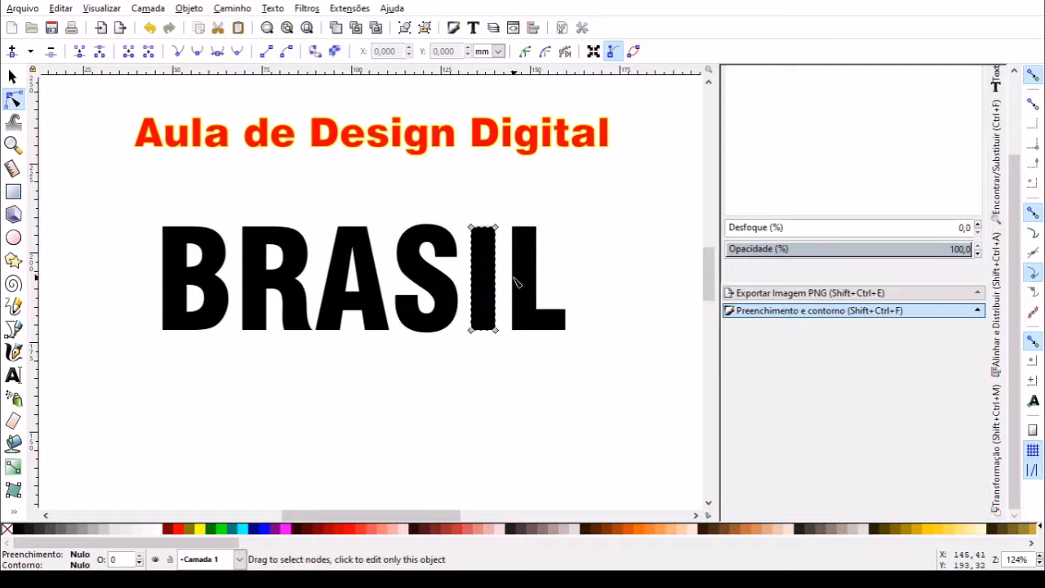
pyautogui.click(515, 281)
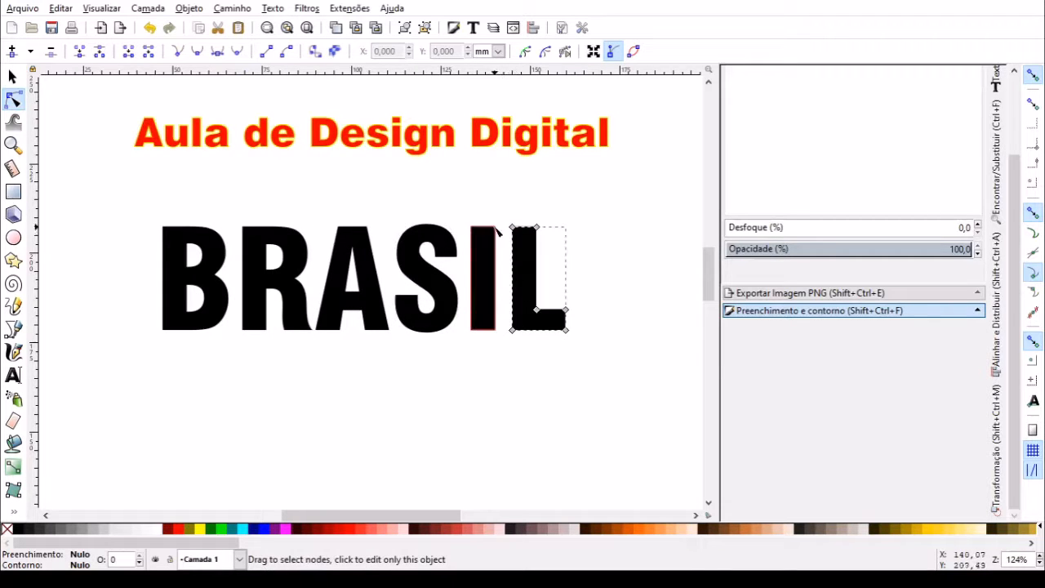
pyautogui.click(535, 219)
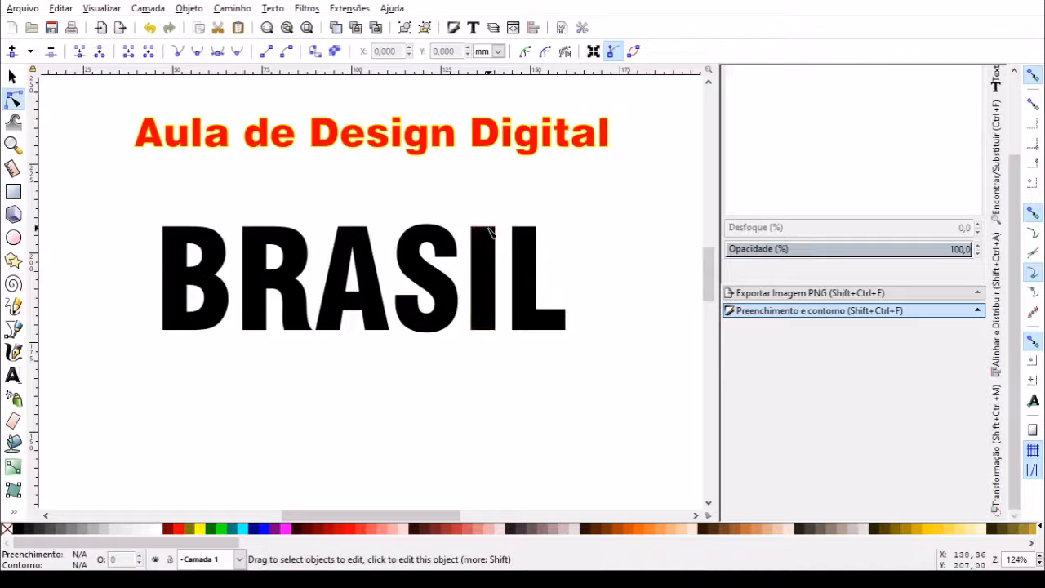
# Delete the upper-left and lower-right nodes of the letter I in "BRASIL"
pyautogui.click(490, 233)
pyautogui.moveTo(472, 232); pyautogui.dragTo(445, 228)
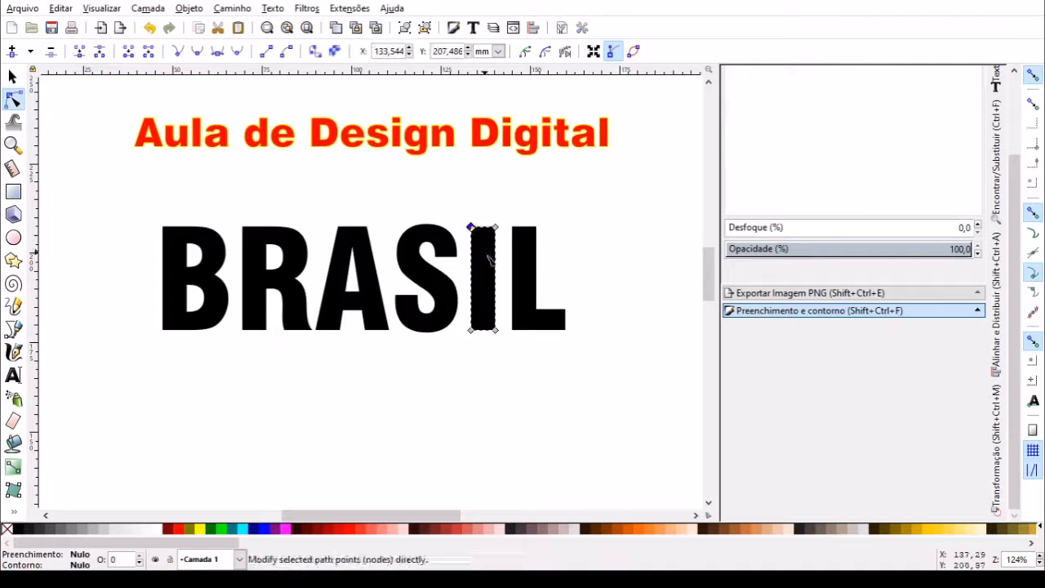
pyautogui.click(496, 330)
pyautogui.press('Delete')
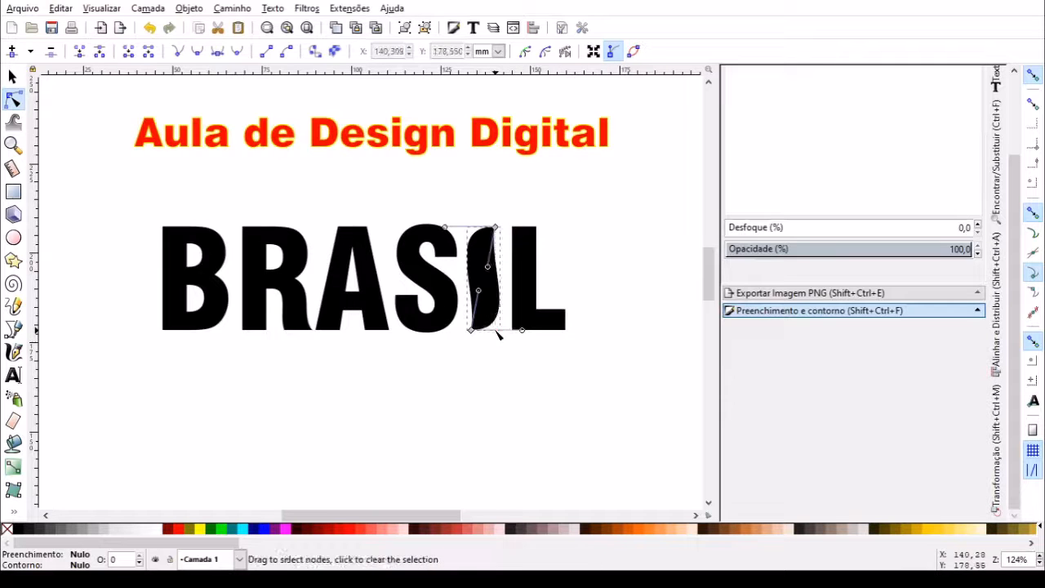
# Stretch the I's two remaining nodes outward and adjust their handles into a slanted S-curve about 22 mm wide and 54 mm tall
pyautogui.moveTo(472, 331); pyautogui.dragTo(445, 372)
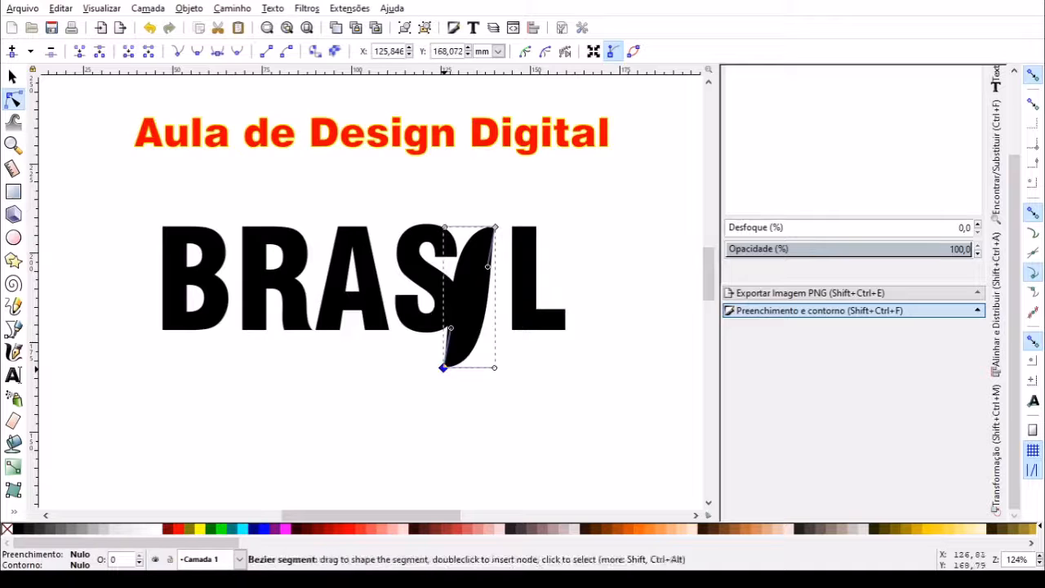
pyautogui.moveTo(506, 222)
pyautogui.mouseDown()
pyautogui.moveTo(529, 201)
pyautogui.moveTo(528, 179)
pyautogui.mouseUp()
pyautogui.moveTo(518, 219); pyautogui.dragTo(494, 214)
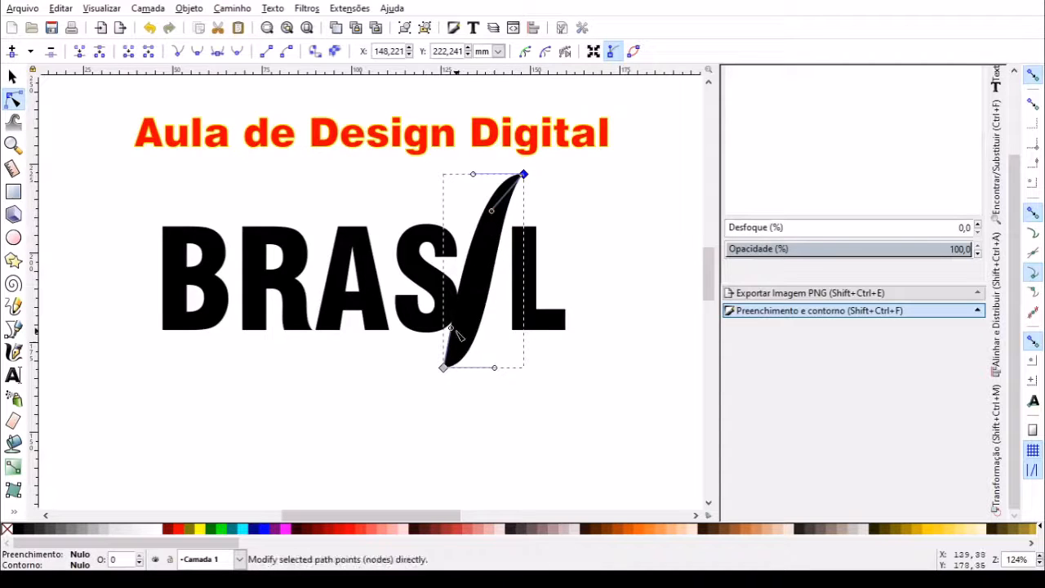
pyautogui.moveTo(451, 329); pyautogui.dragTo(483, 331)
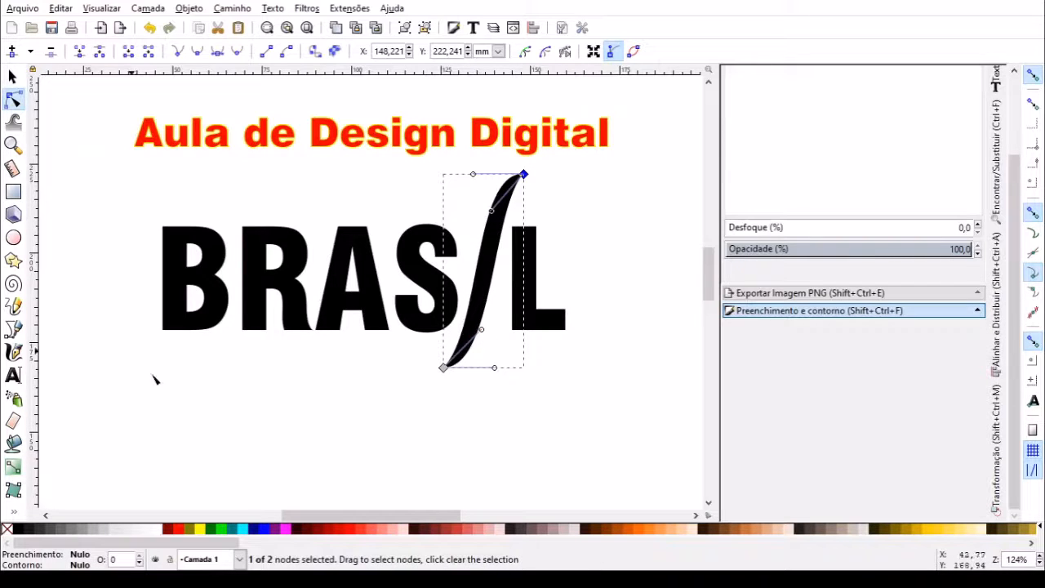
# Fill the curved I with green (008000), and select the whole "BRASIL" group
pyautogui.click(210, 529)
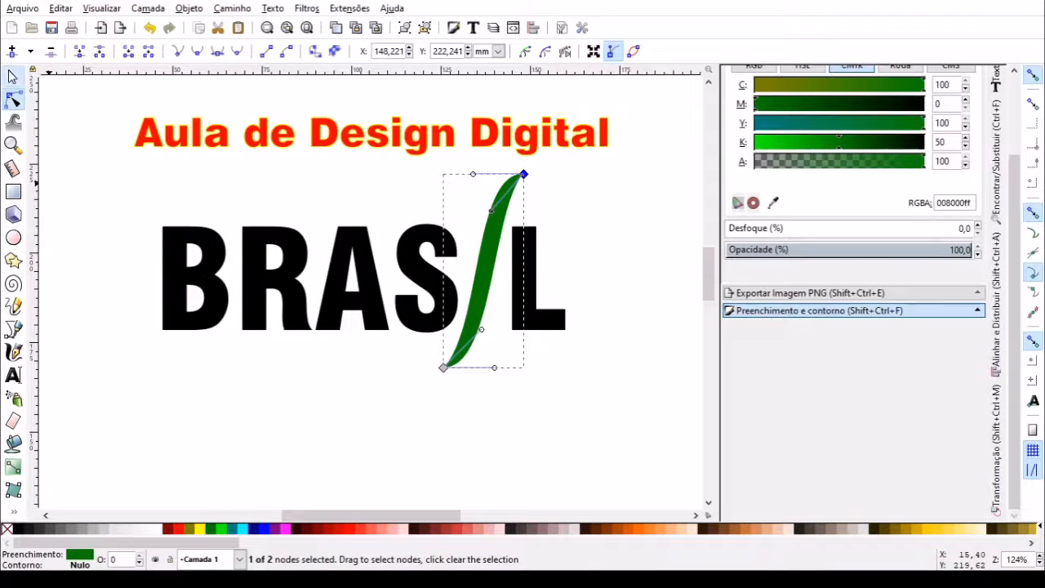
pyautogui.click(12, 76)
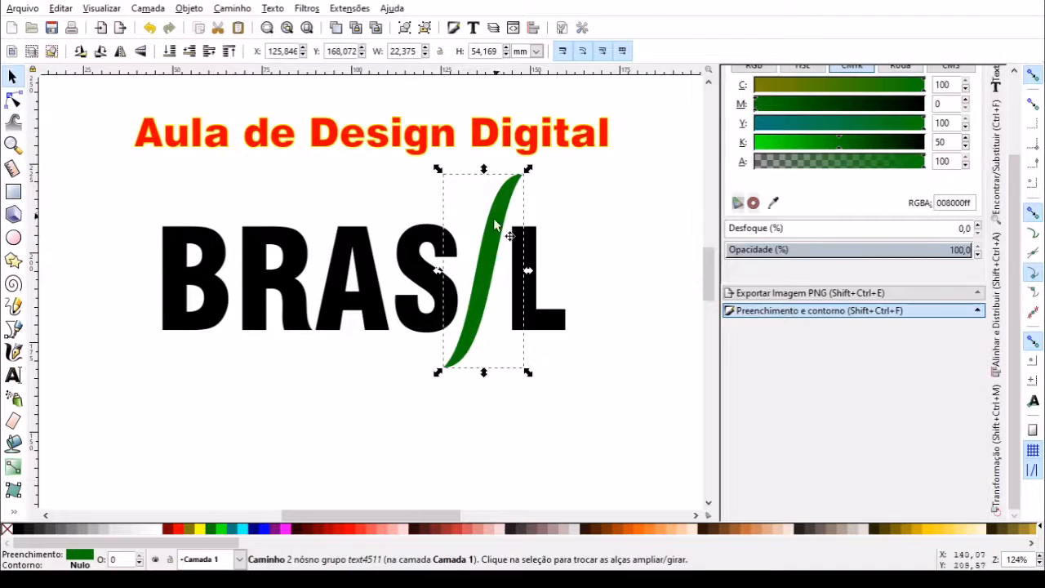
pyautogui.click(409, 272)
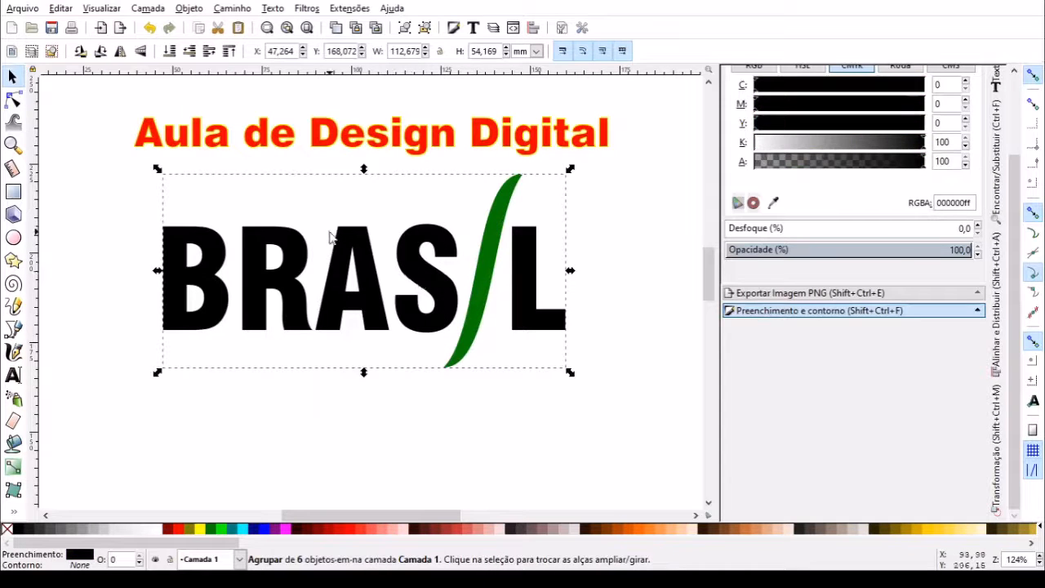
# Move the green I's lower node further down and left to about X 122.4, Y 162.3 mm, and refine the upper and lower curve handles
pyautogui.click(14, 101)
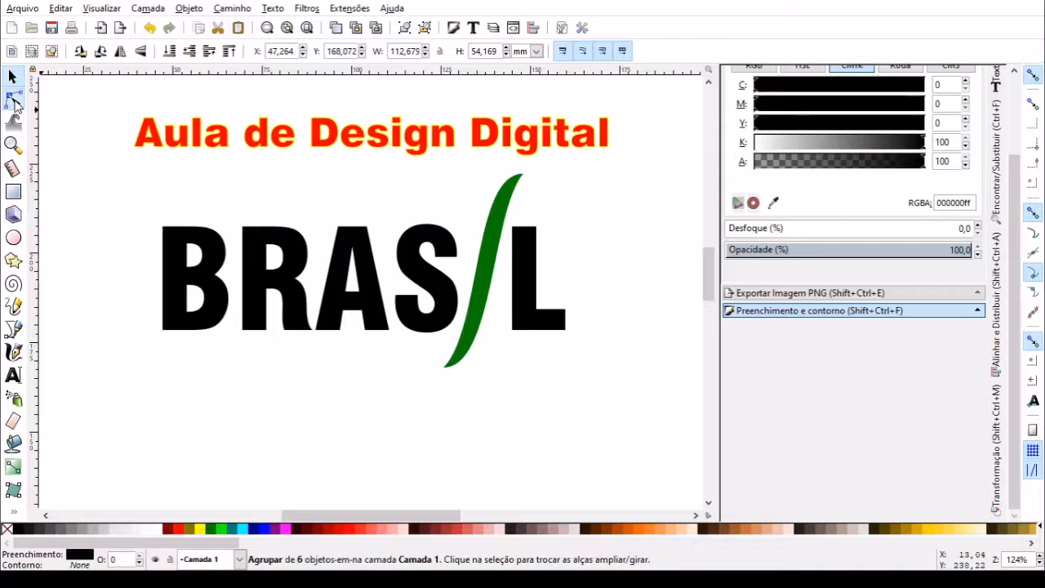
pyautogui.click(484, 263)
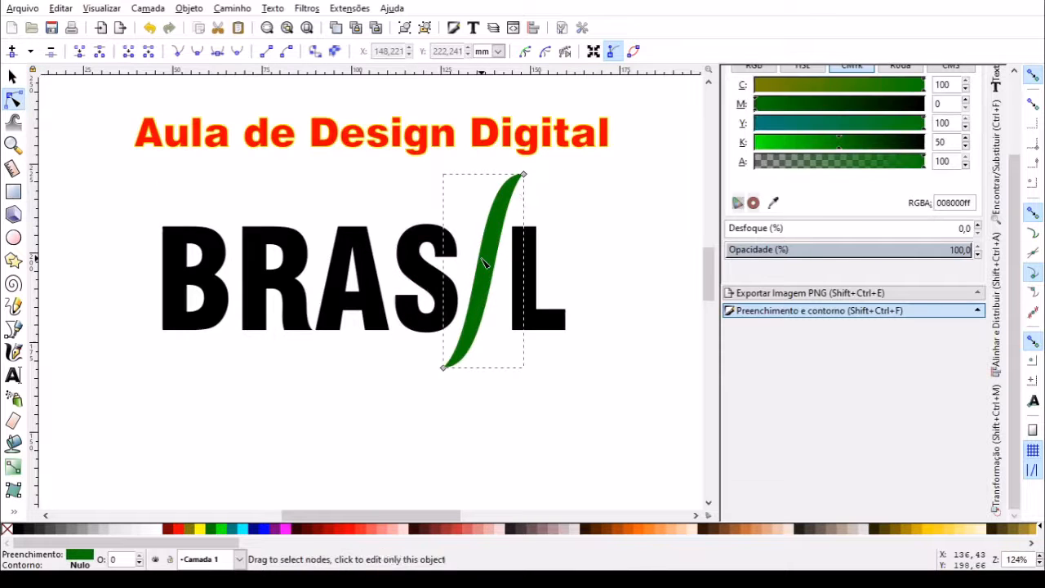
pyautogui.click(524, 175)
pyautogui.moveTo(477, 178); pyautogui.dragTo(485, 178)
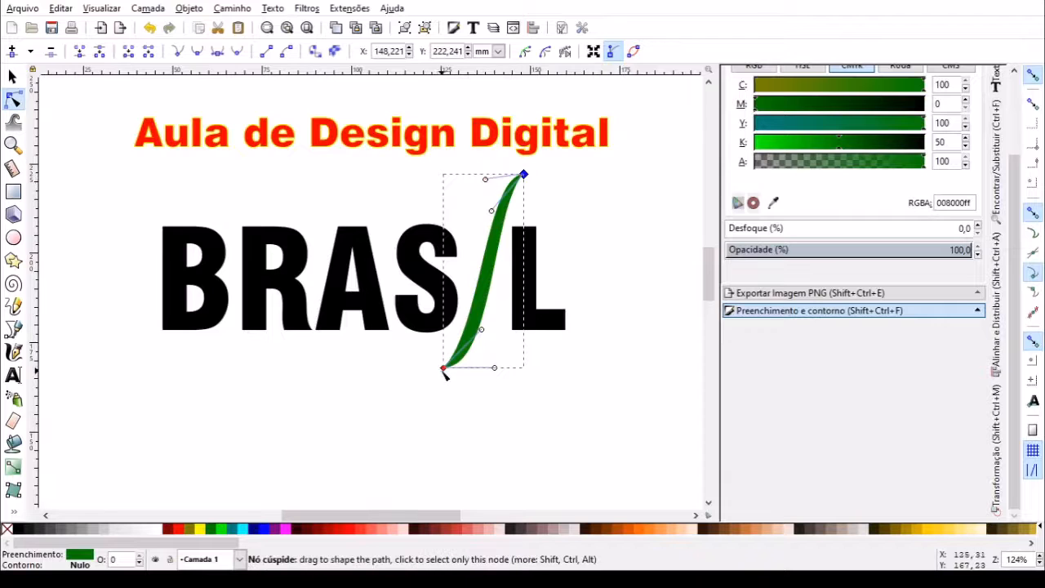
pyautogui.moveTo(445, 370); pyautogui.dragTo(496, 394)
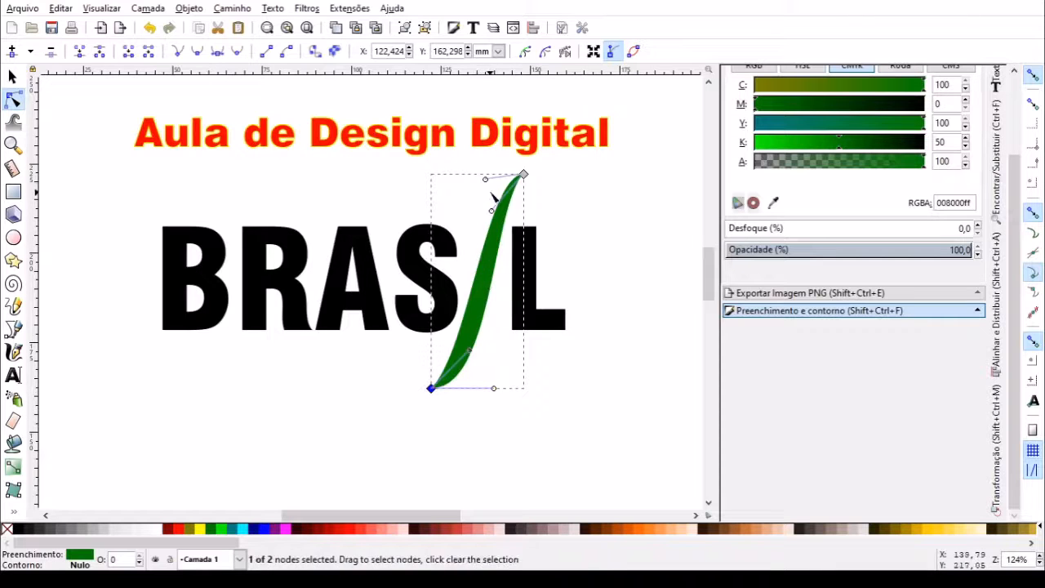
pyautogui.moveTo(485, 178)
pyautogui.mouseDown()
pyautogui.moveTo(489, 191)
pyautogui.moveTo(485, 178)
pyautogui.mouseUp()
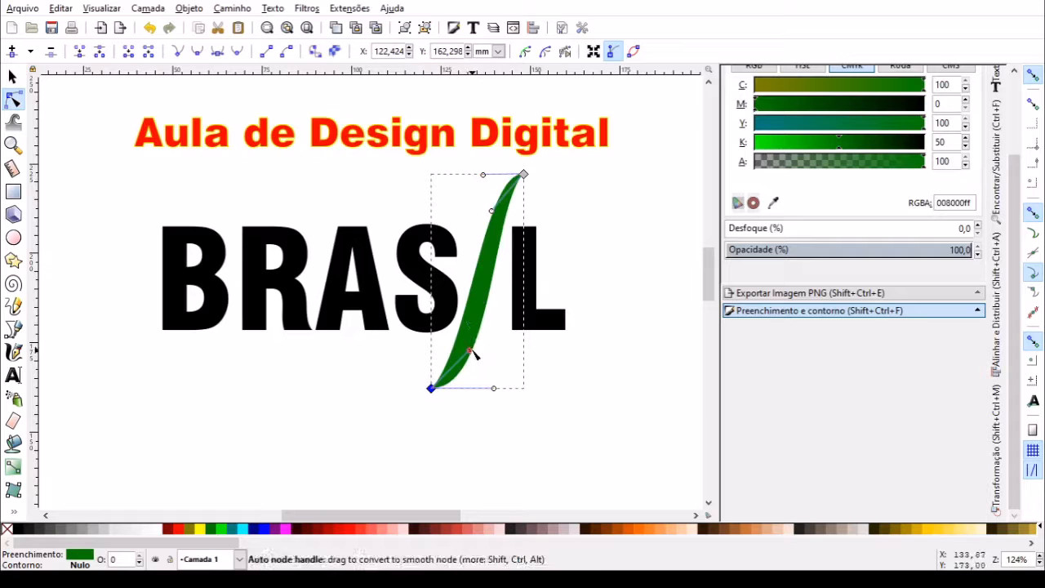
pyautogui.moveTo(473, 354); pyautogui.dragTo(480, 353)
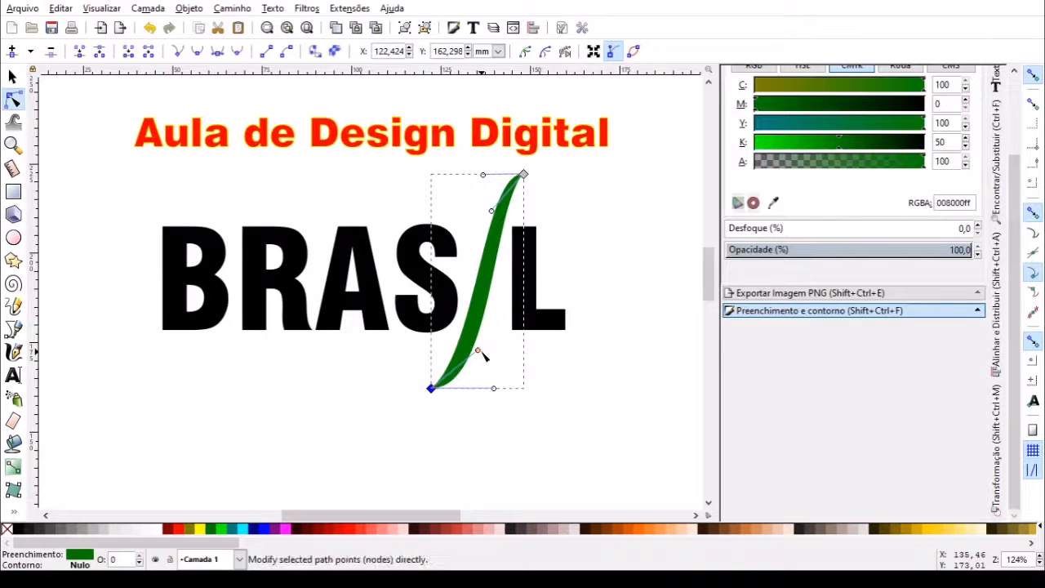
# Insert a middle node on each side of the green I, and shift all four nodes slightly down and right
pyautogui.click(481, 281)
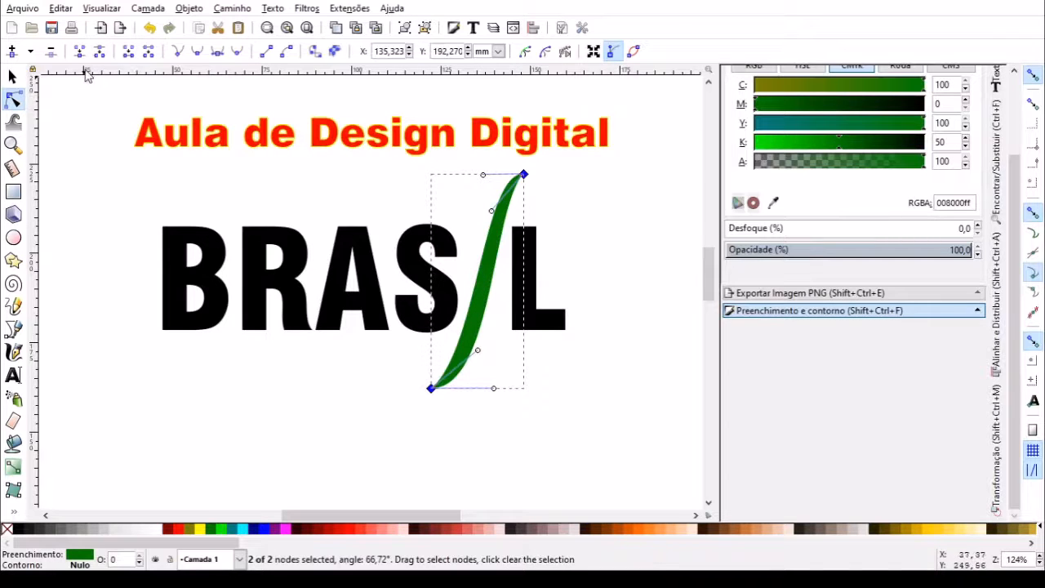
pyautogui.click(12, 52)
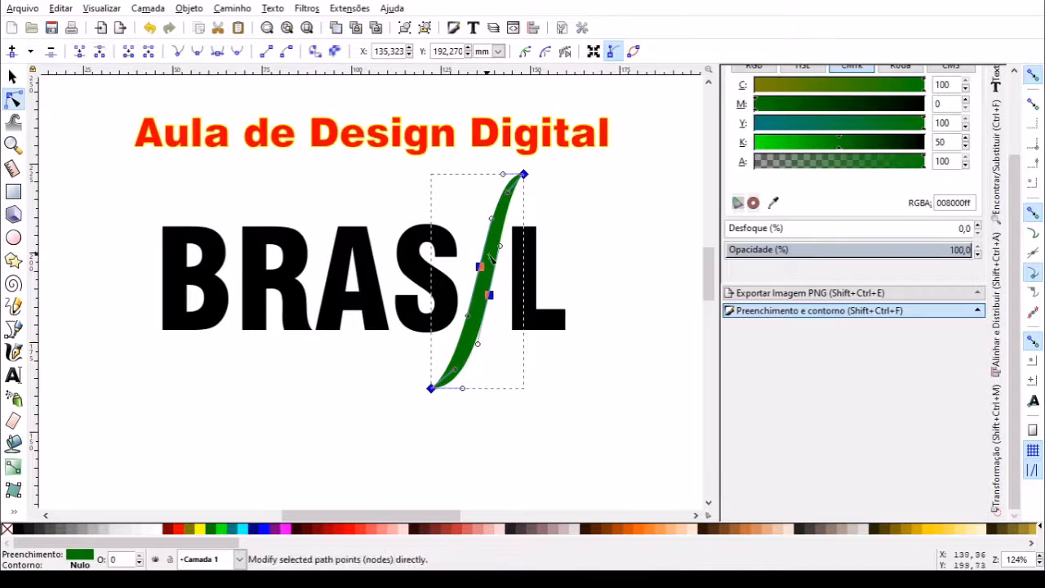
pyautogui.moveTo(484, 270)
pyautogui.mouseDown()
pyautogui.moveTo(434, 249)
pyautogui.moveTo(486, 274)
pyautogui.mouseUp()
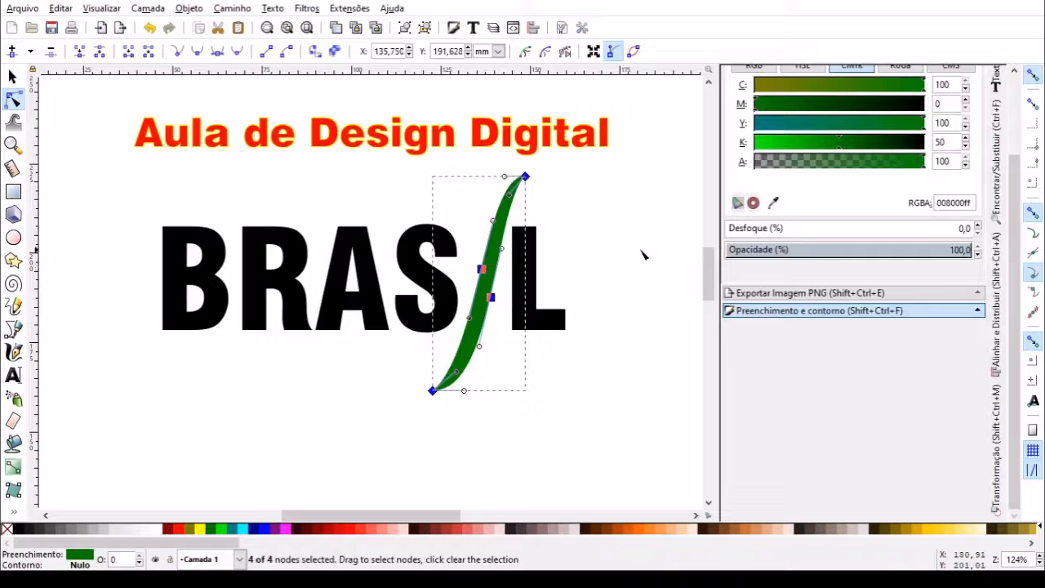
# Move the green I's left middle node to about X 131.6, Y 203.3 mm, and lengthen the handle on the left edge's lower end
pyautogui.click(617, 256)
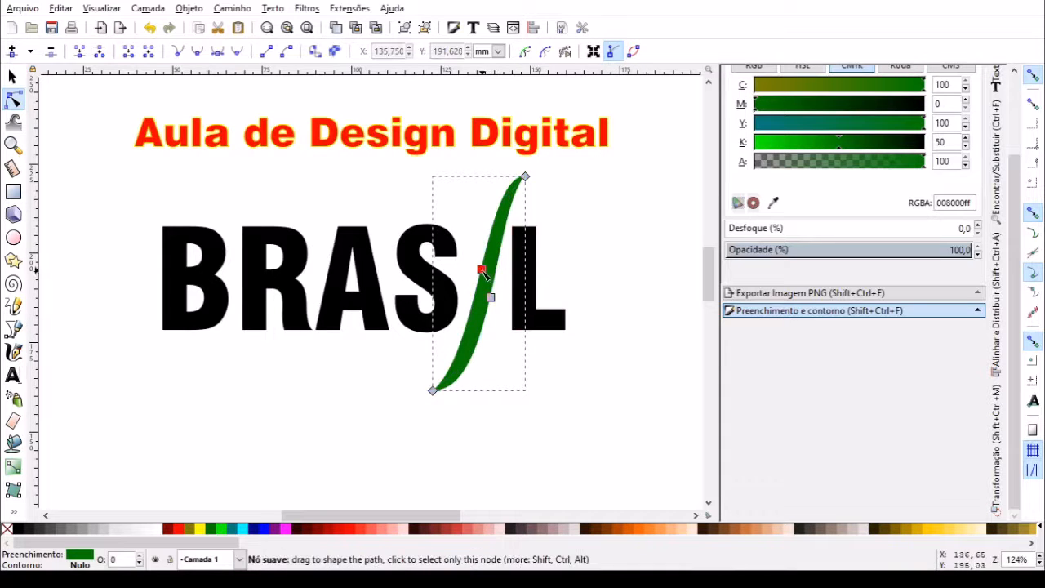
pyautogui.moveTo(480, 270); pyautogui.dragTo(449, 252)
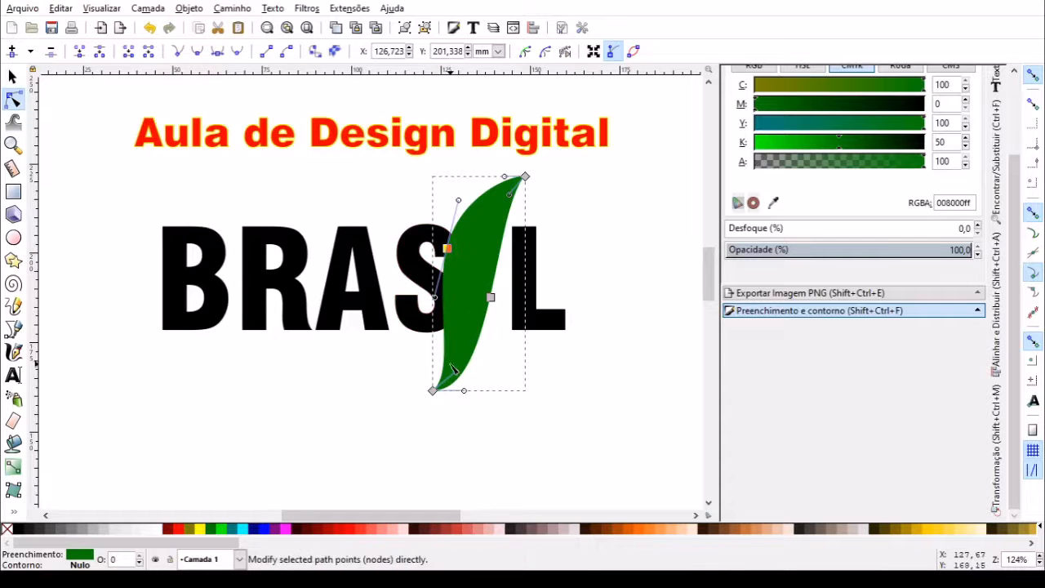
pyautogui.moveTo(457, 374); pyautogui.dragTo(462, 354)
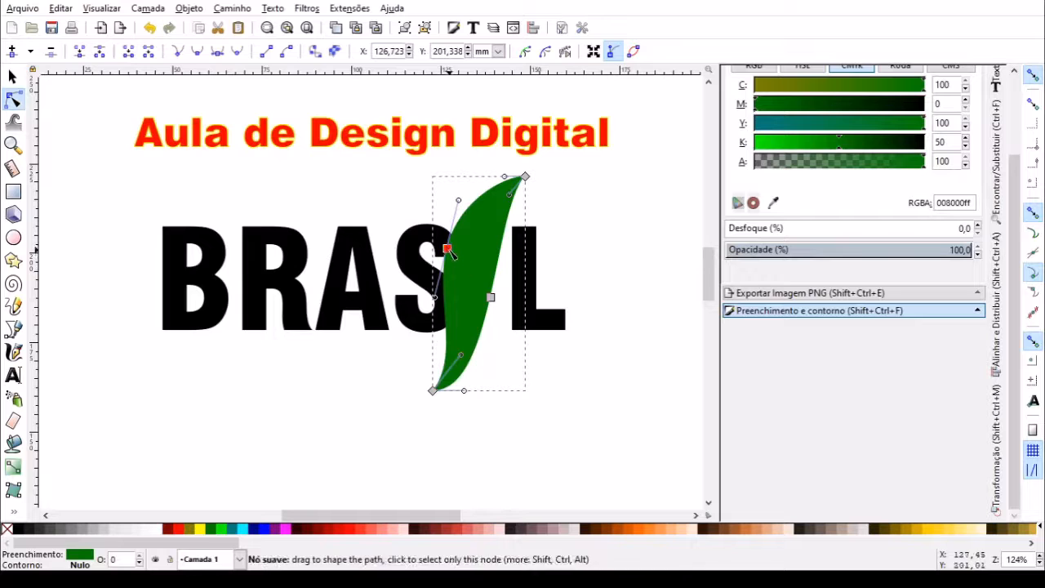
pyautogui.moveTo(449, 250); pyautogui.dragTo(471, 247)
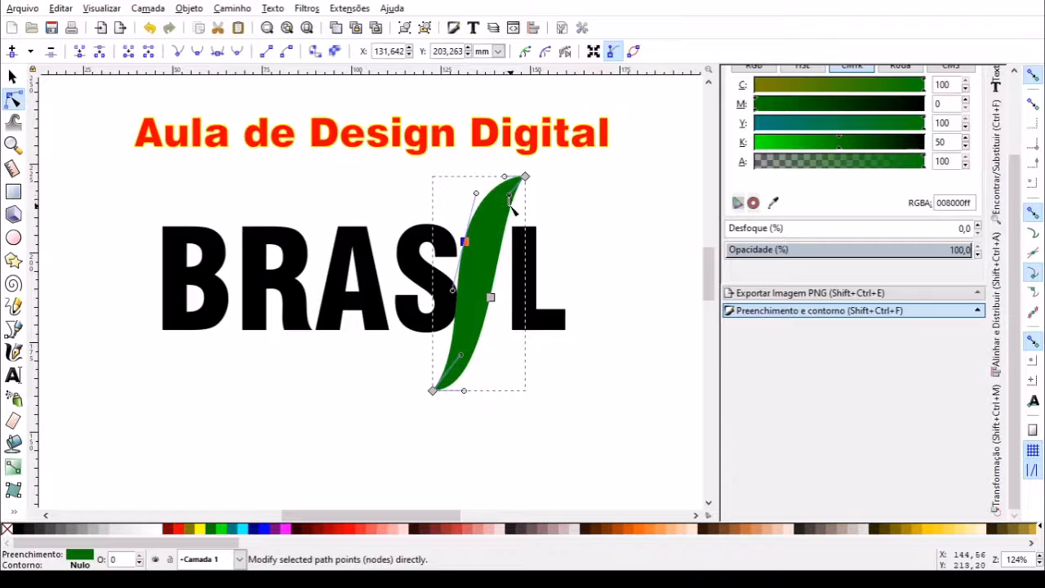
# Reshape the green I's right edge by adjusting its upper end handle and middle node, and delete that middle node
pyautogui.click(525, 176)
pyautogui.click(526, 177)
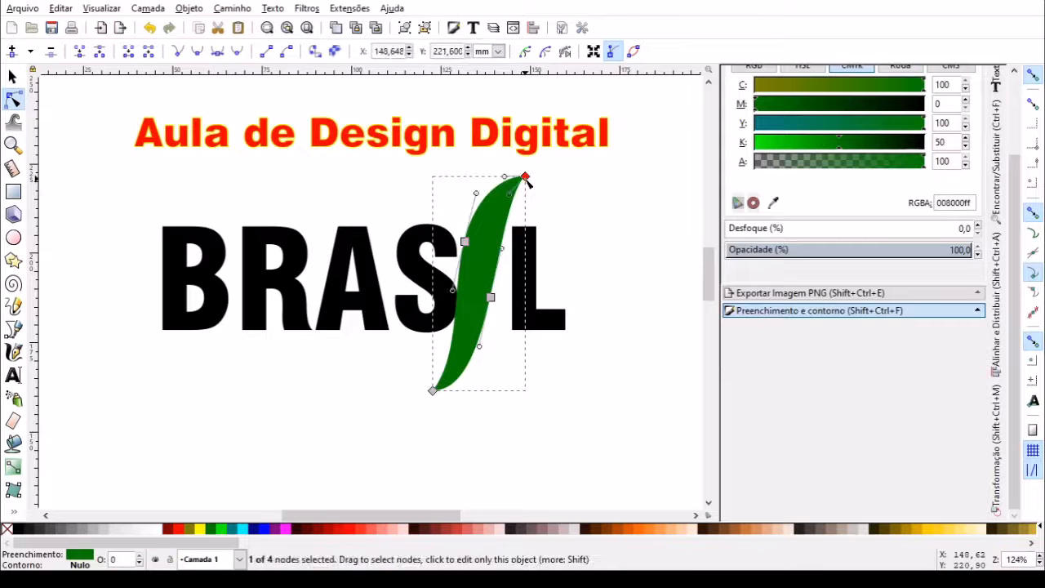
pyautogui.moveTo(511, 197); pyautogui.dragTo(493, 205)
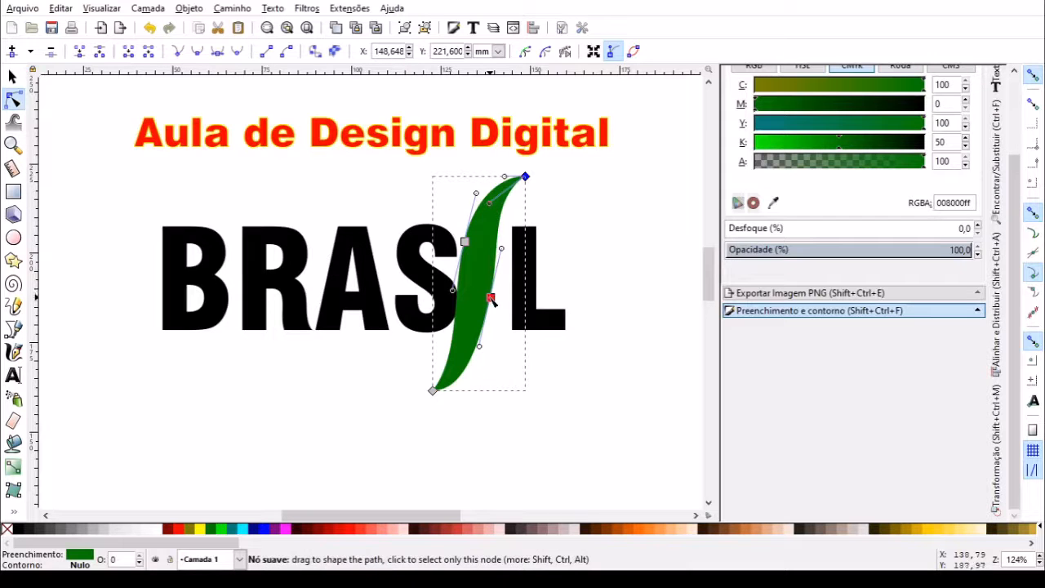
pyautogui.moveTo(491, 299); pyautogui.dragTo(485, 305)
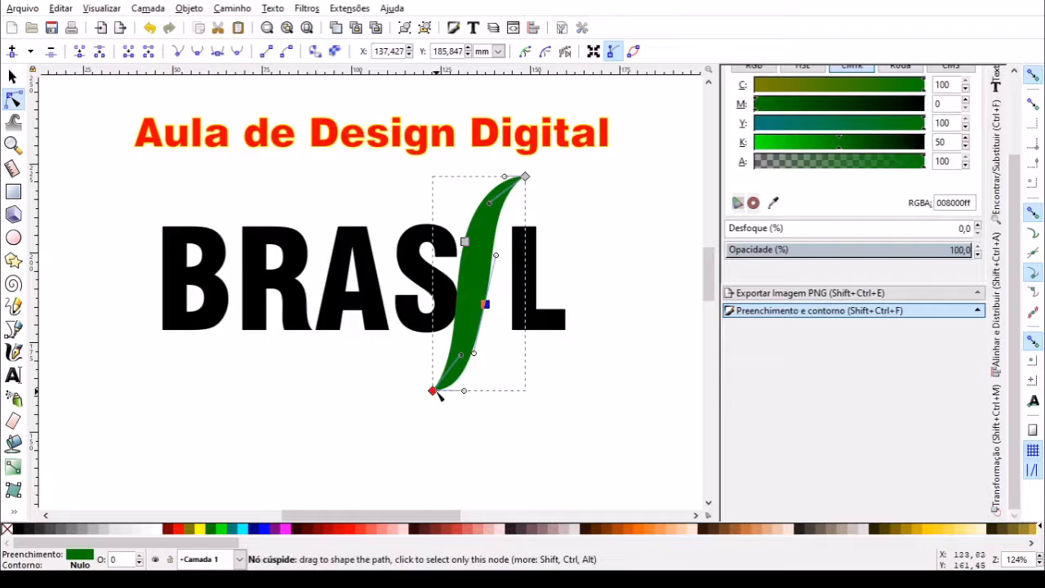
pyautogui.moveTo(476, 357); pyautogui.dragTo(485, 354)
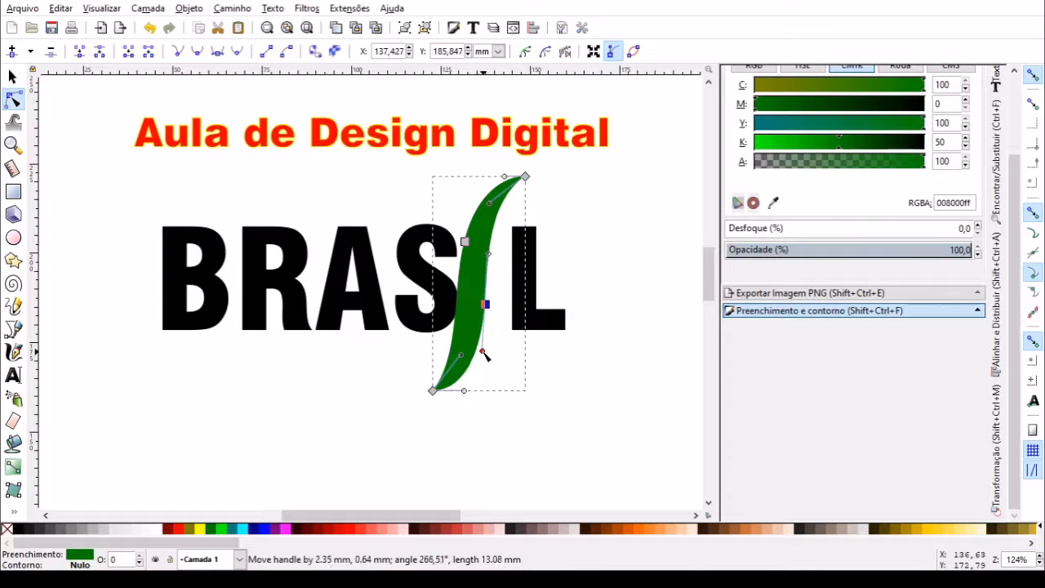
pyautogui.click(486, 305)
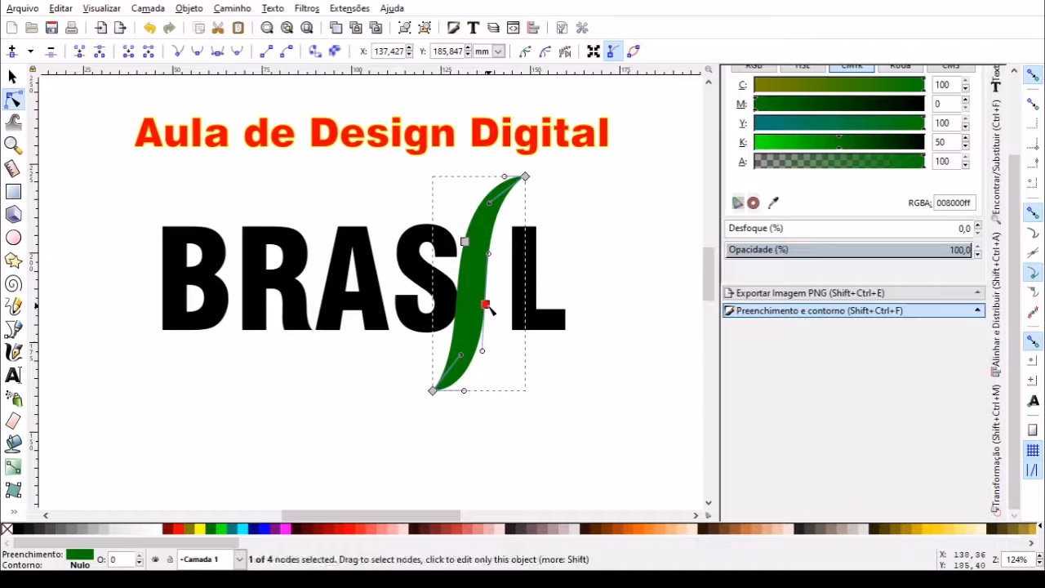
pyautogui.press('Delete')
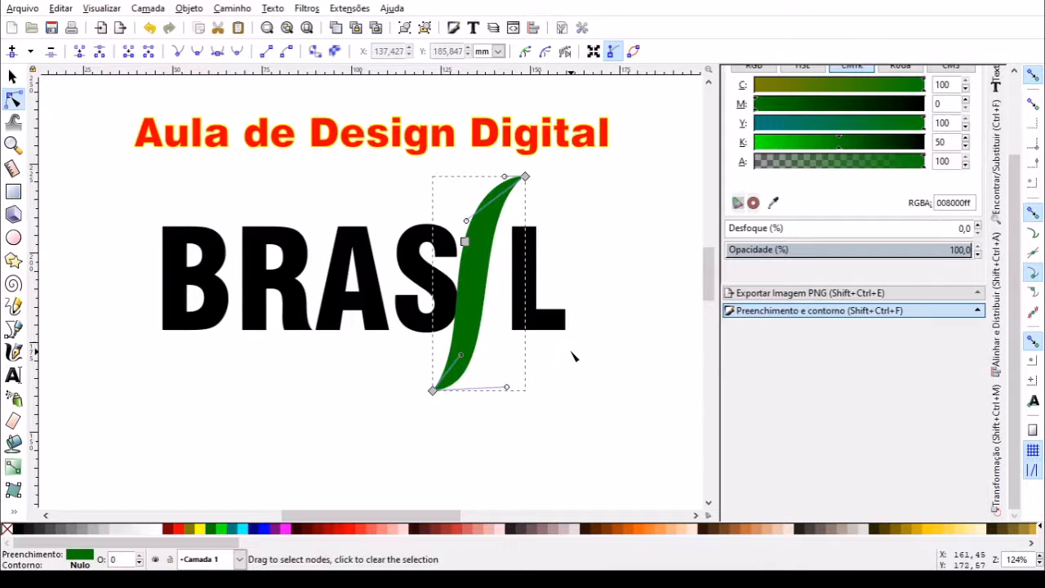
pyautogui.hotkey('ctrl', 'v')
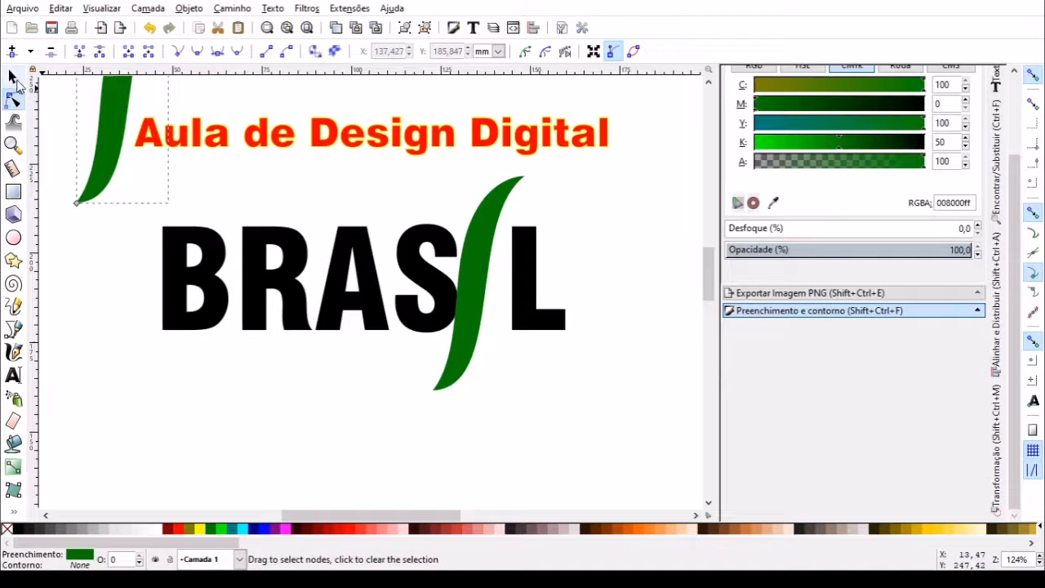
pyautogui.press('Delete')
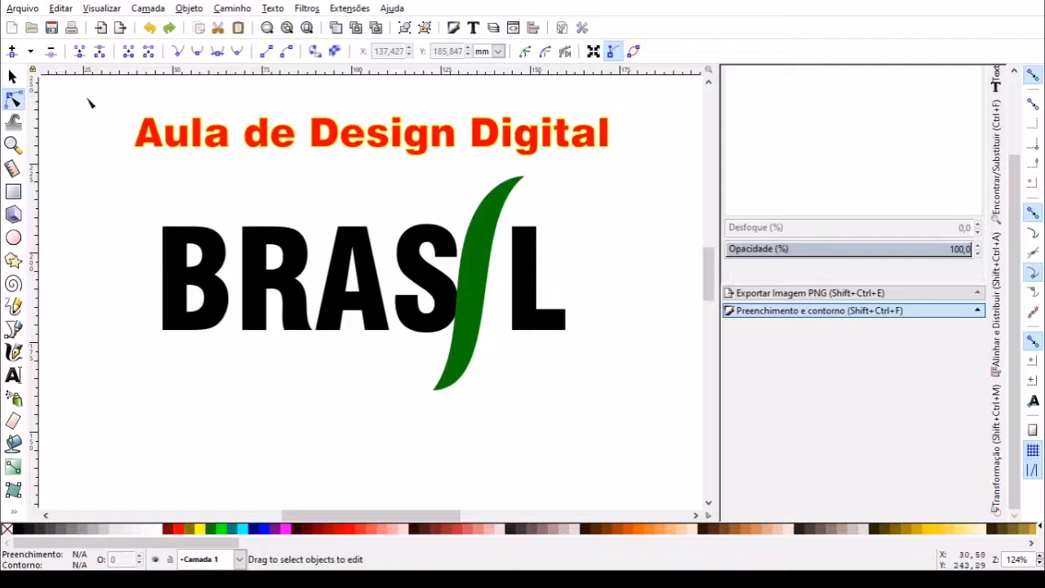
pyautogui.click(486, 243)
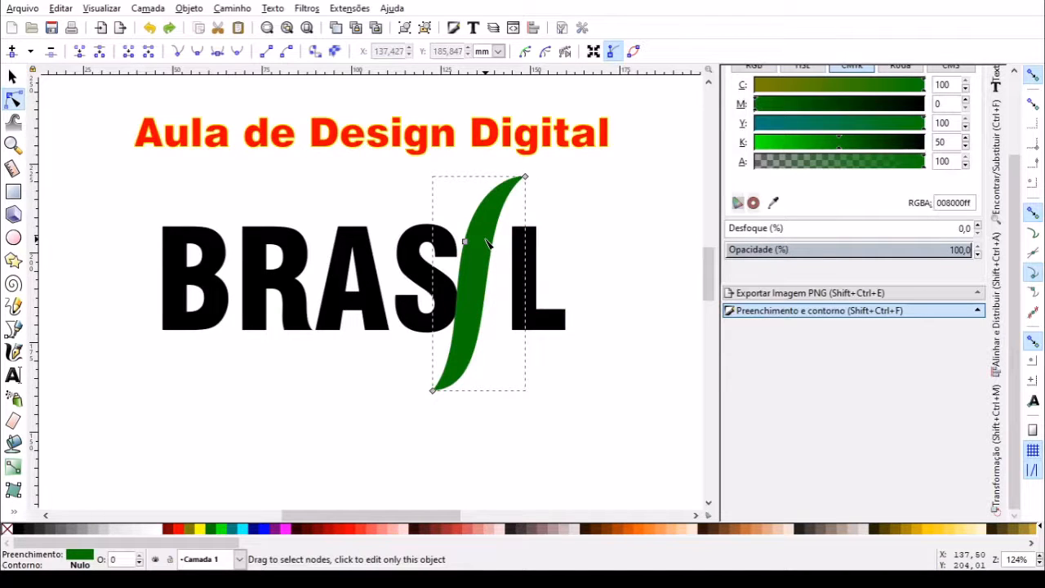
pyautogui.click(408, 258)
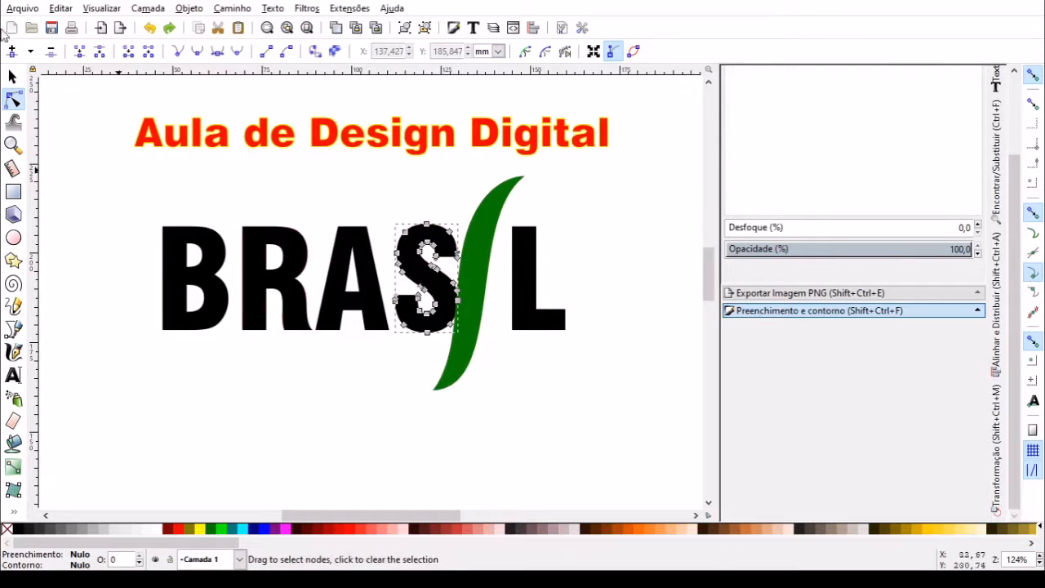
pyautogui.click(12, 76)
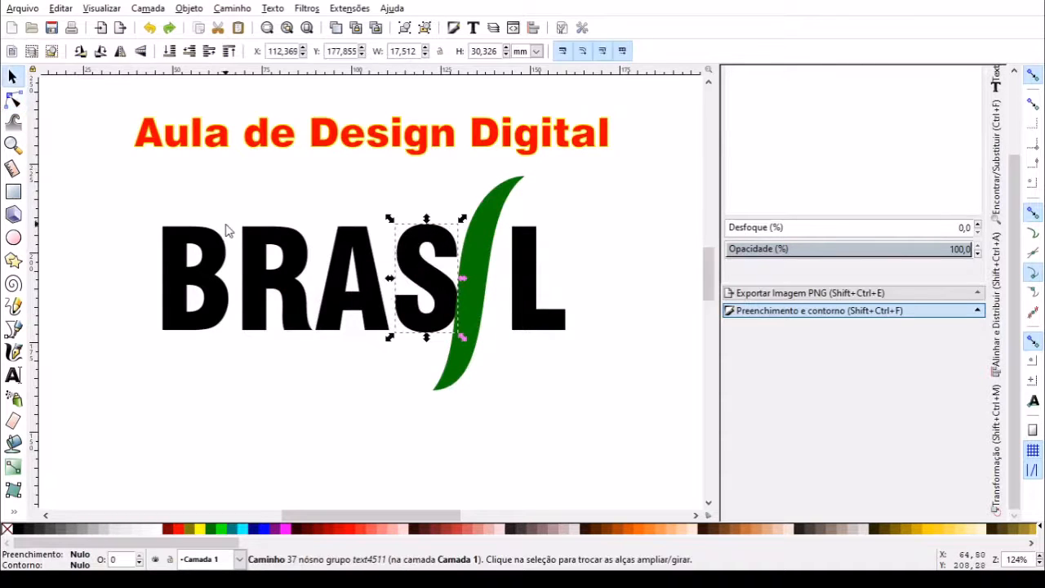
pyautogui.click(262, 248)
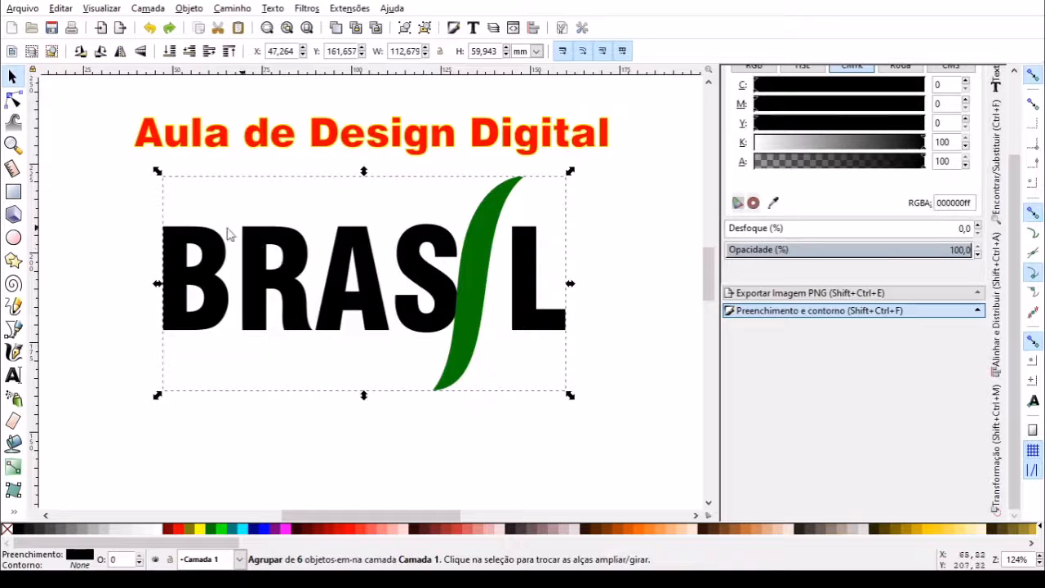
# Shift the green I's left middle node slightly right to about X 132.7 mm
pyautogui.click(12, 98)
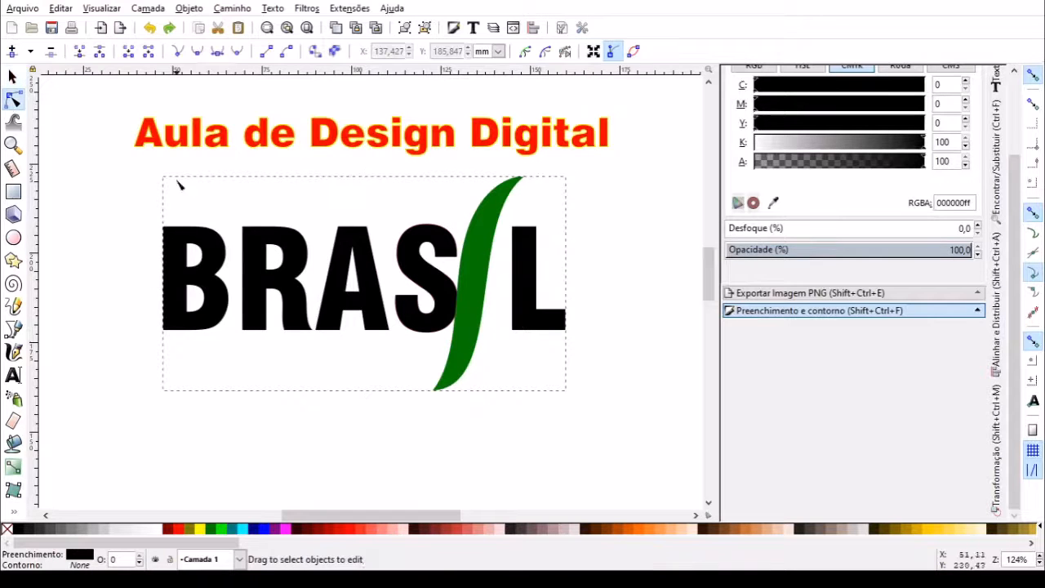
pyautogui.click(475, 284)
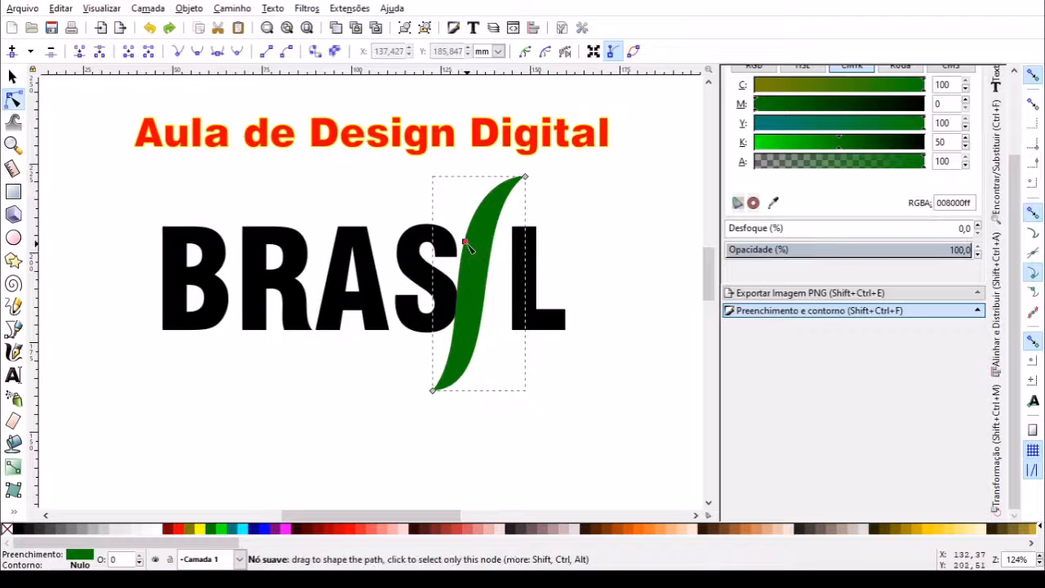
pyautogui.moveTo(471, 244); pyautogui.dragTo(474, 244)
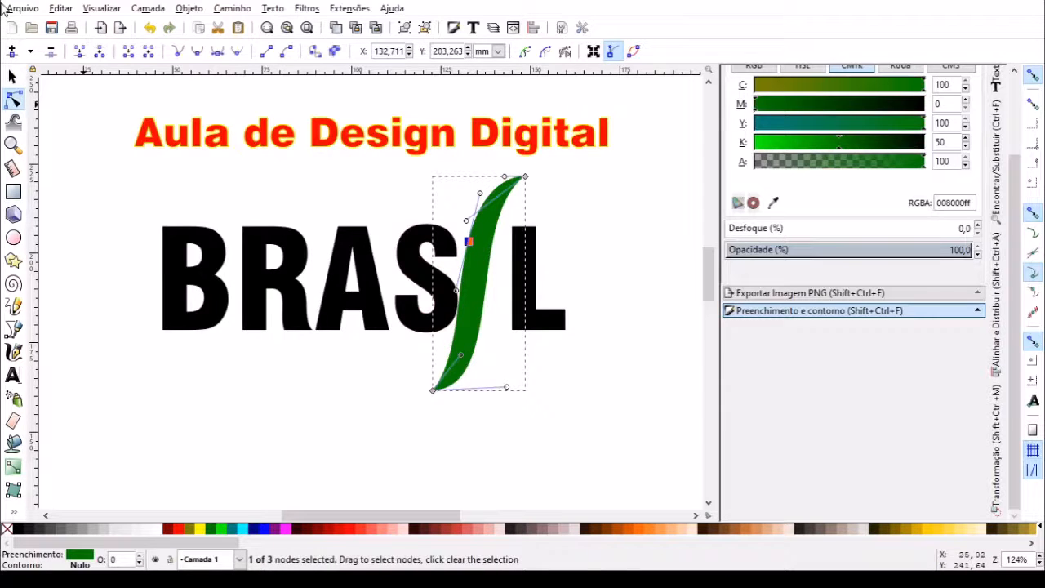
# Paste a copy of the green I and place it beside the L at about X 168.0, Y 140.5 mm
pyautogui.hotkey('ctrl', 'v')
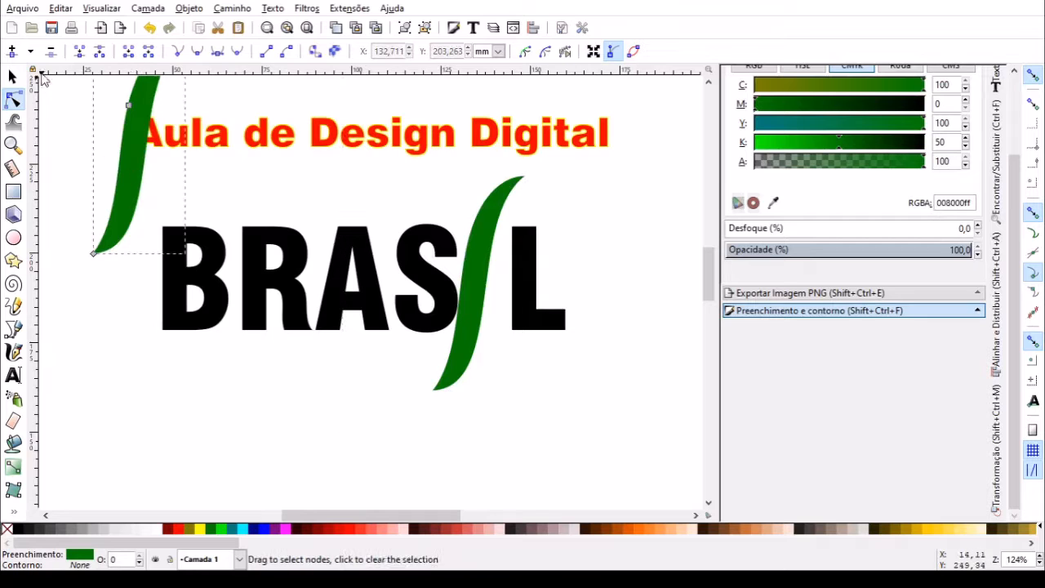
pyautogui.click(13, 77)
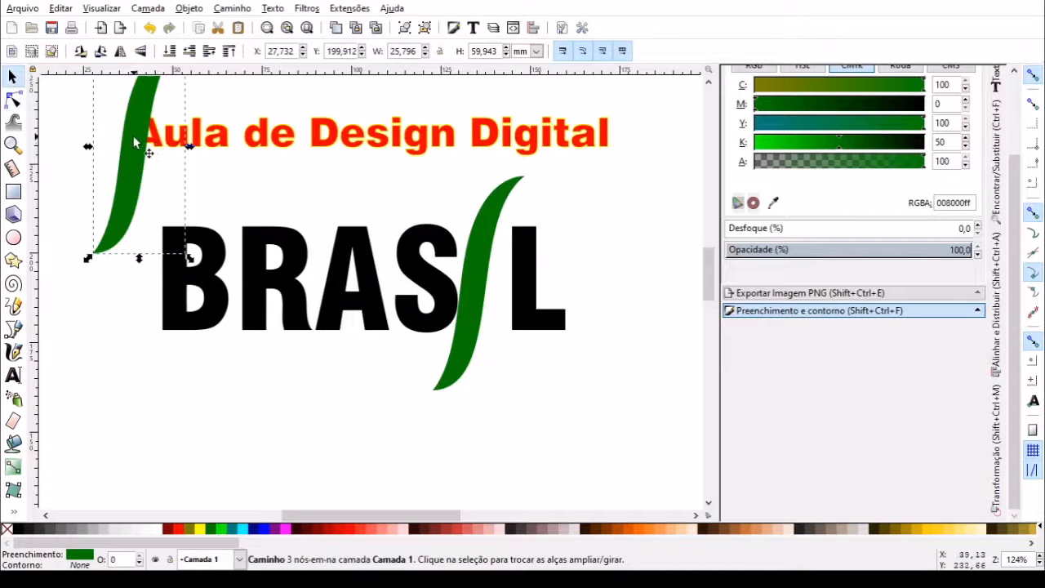
pyautogui.moveTo(135, 143); pyautogui.dragTo(506, 303)
pyautogui.click(372, 269)
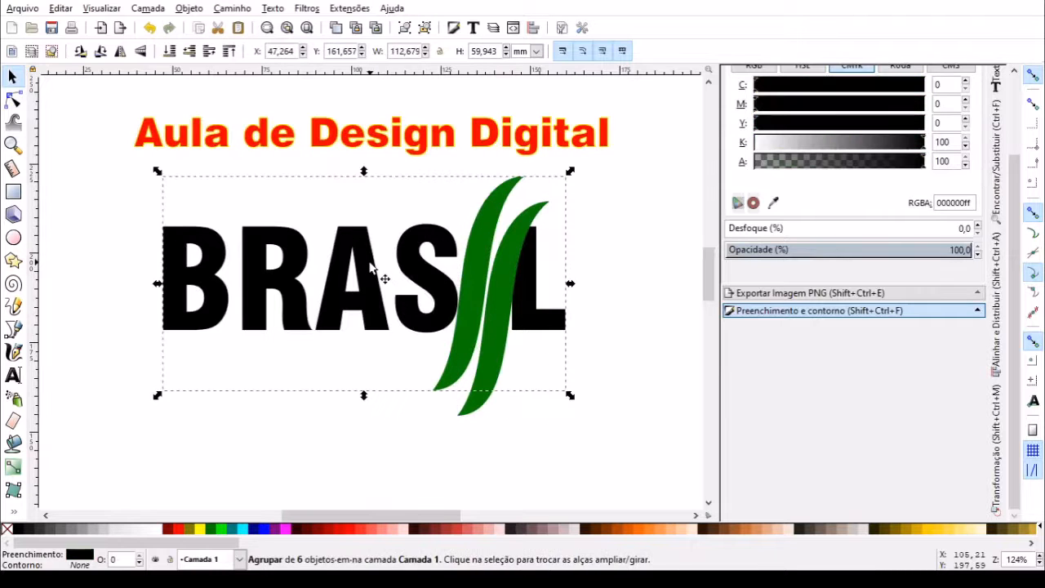
pyautogui.moveTo(474, 411); pyautogui.dragTo(612, 464)
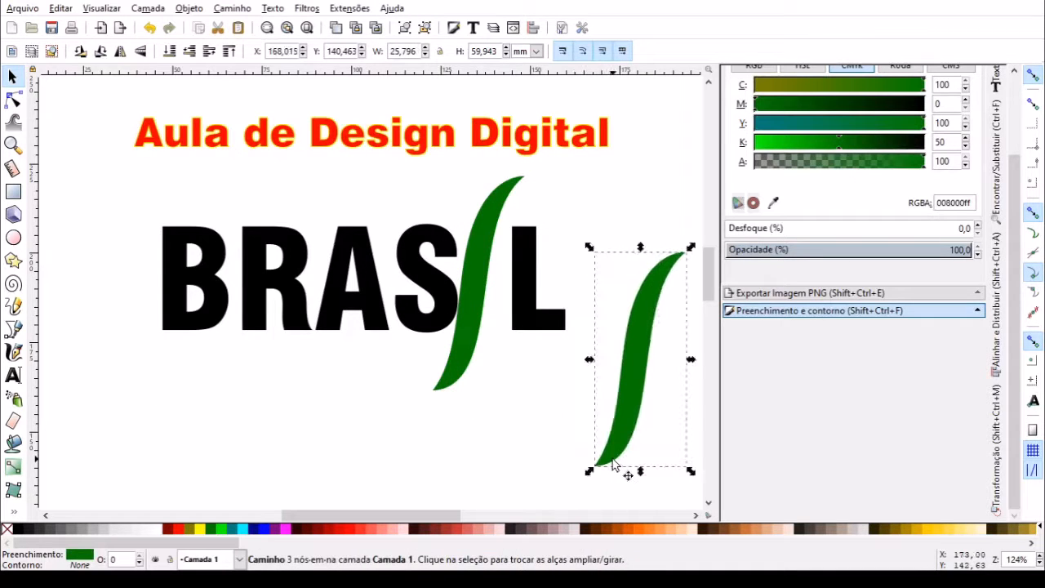
pyautogui.click(522, 301)
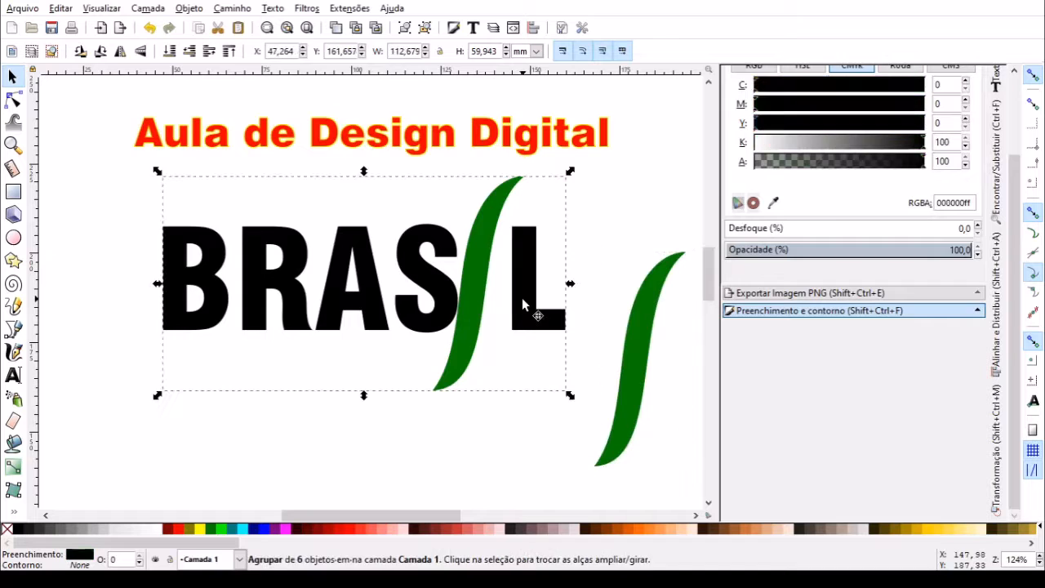
pyautogui.click(629, 343)
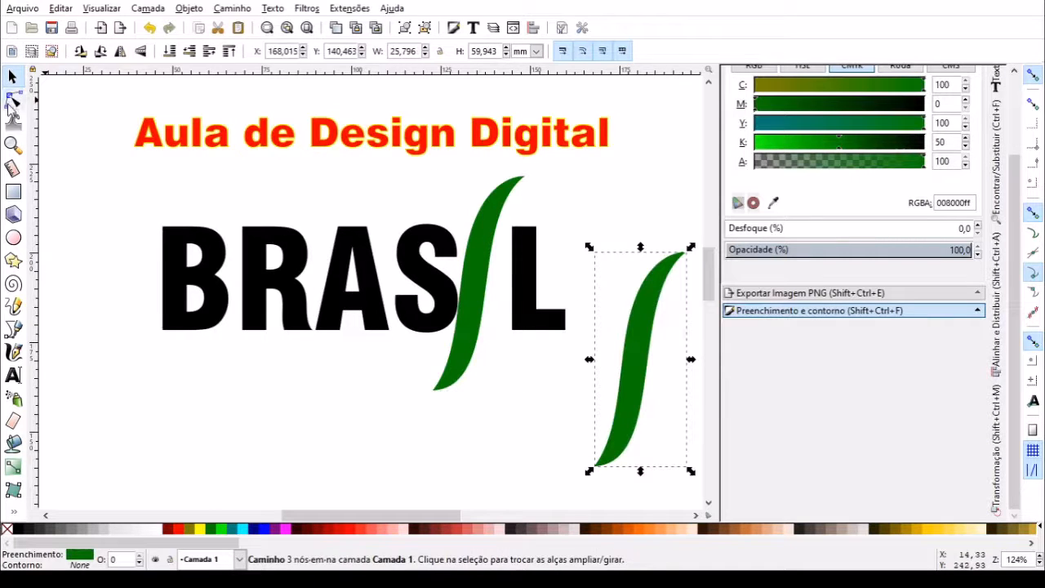
# Select all three nodes of the copied stroke and move them together to overlap the original green I, offset slightly right
pyautogui.click(13, 99)
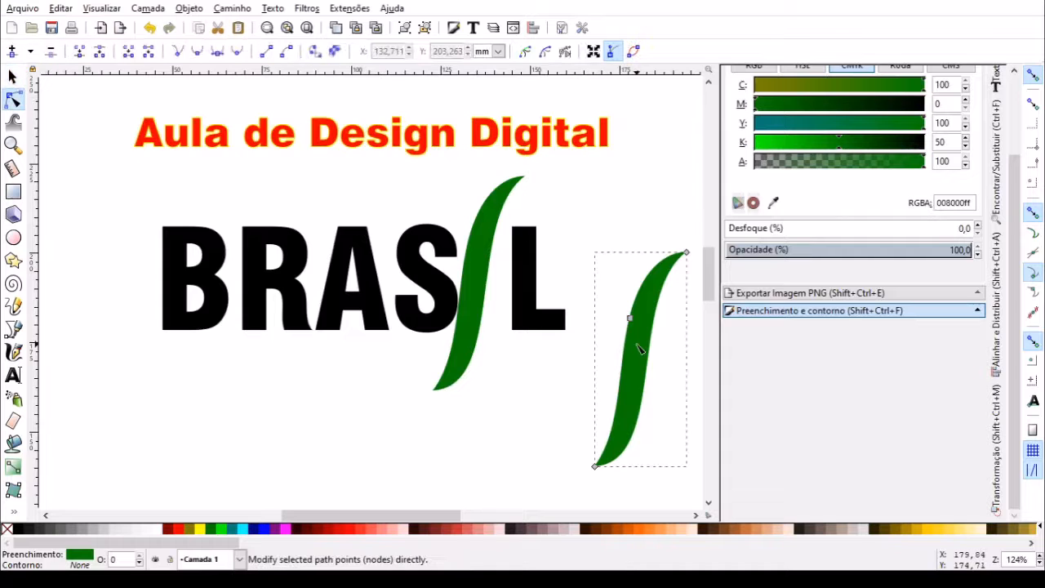
pyautogui.moveTo(636, 343); pyautogui.dragTo(608, 313)
pyautogui.click(668, 329)
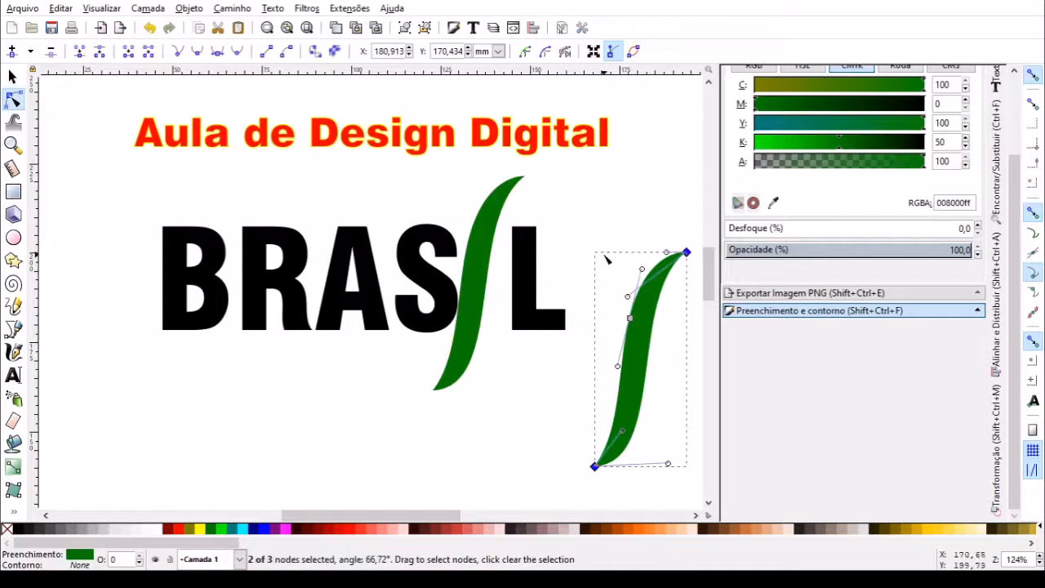
pyautogui.moveTo(570, 222); pyautogui.dragTo(696, 475)
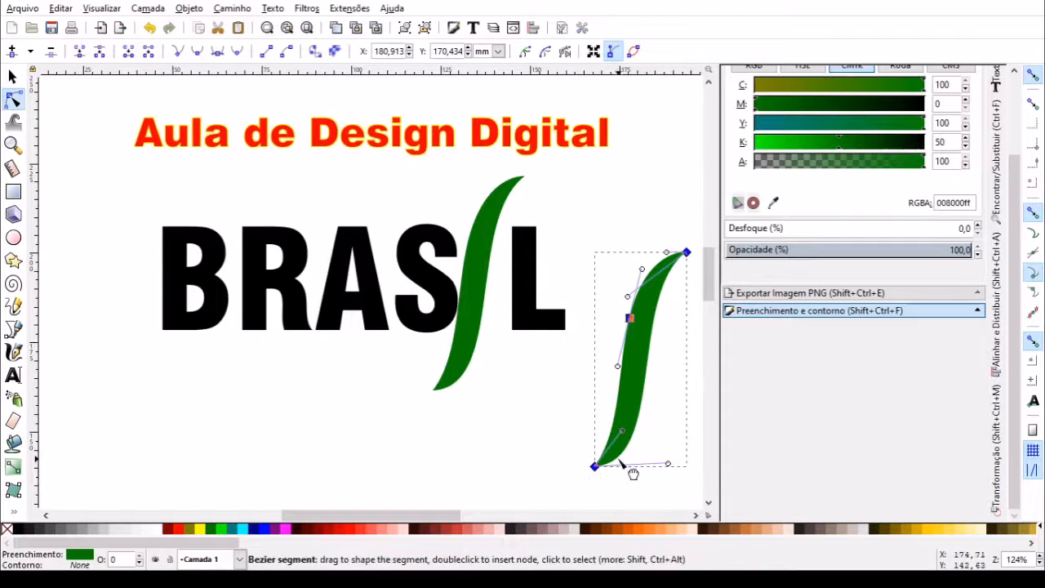
pyautogui.moveTo(595, 467); pyautogui.dragTo(451, 397)
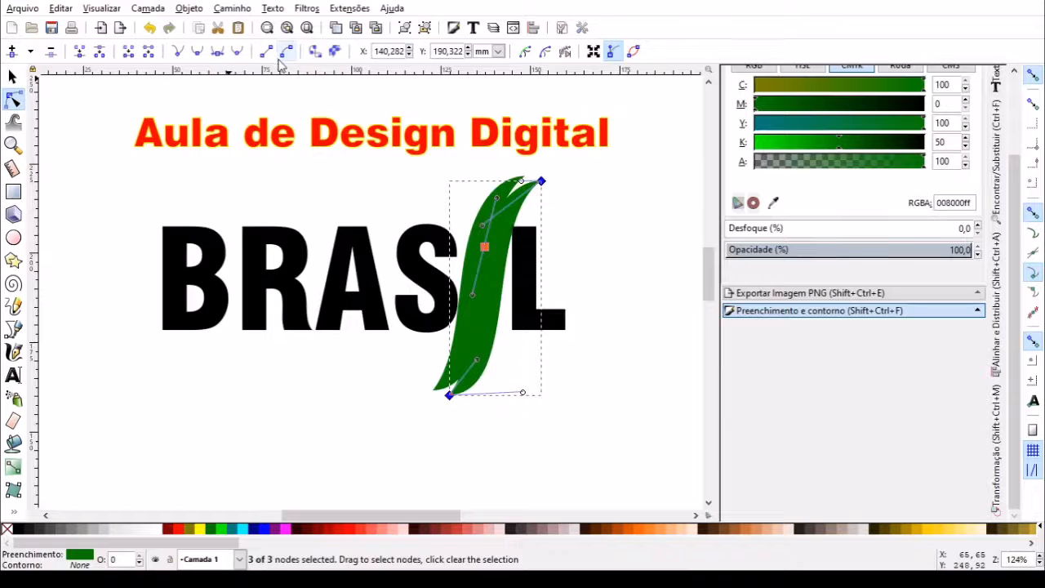
# Fill the copied stroke with bright green (00ff00), and shift all its nodes slightly further down
pyautogui.click(219, 534)
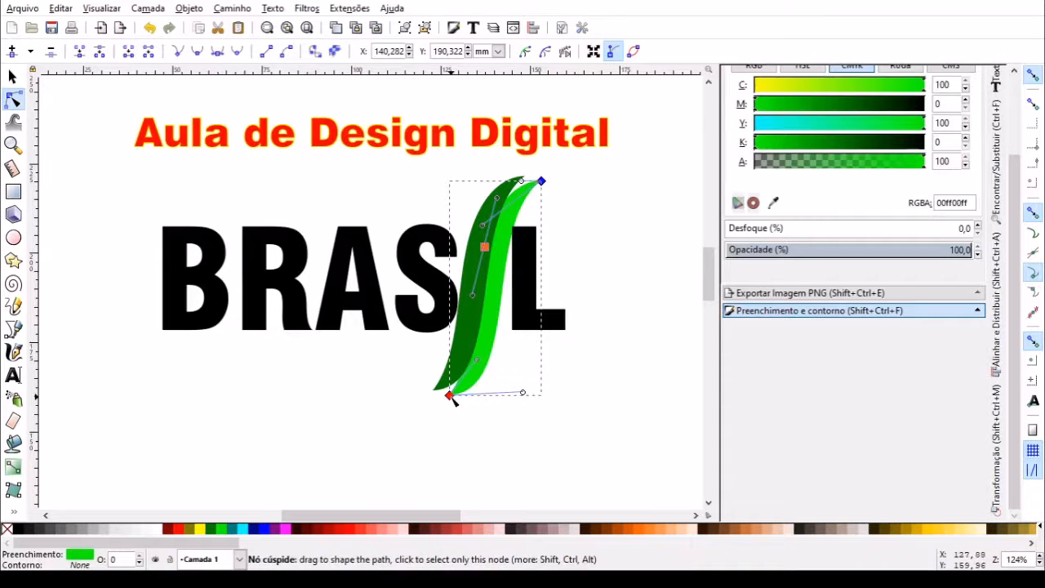
pyautogui.moveTo(451, 398)
pyautogui.mouseDown()
pyautogui.moveTo(435, 394)
pyautogui.moveTo(449, 397)
pyautogui.moveTo(452, 427)
pyautogui.moveTo(454, 409)
pyautogui.mouseUp()
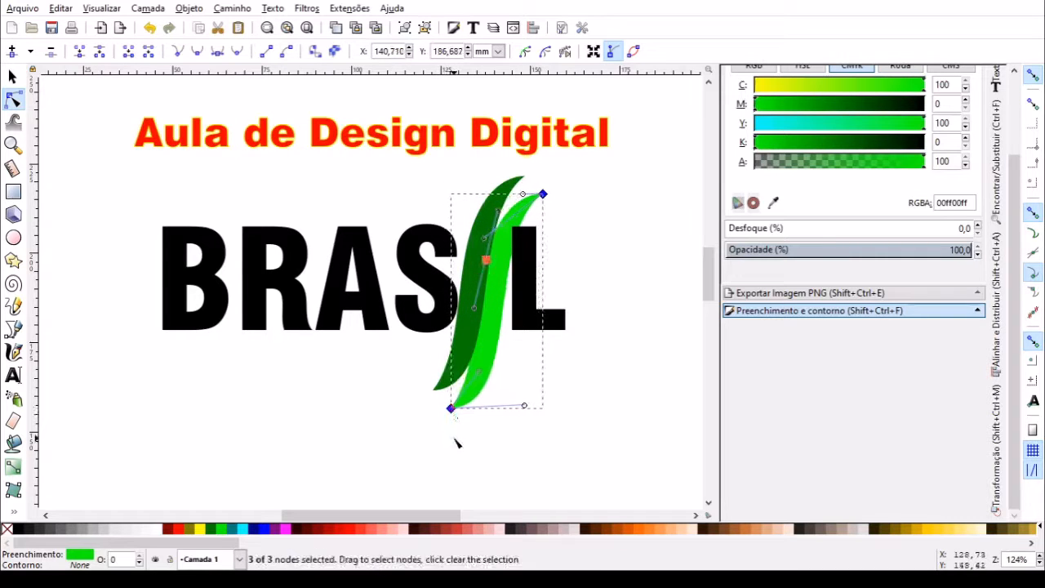
pyautogui.click(456, 437)
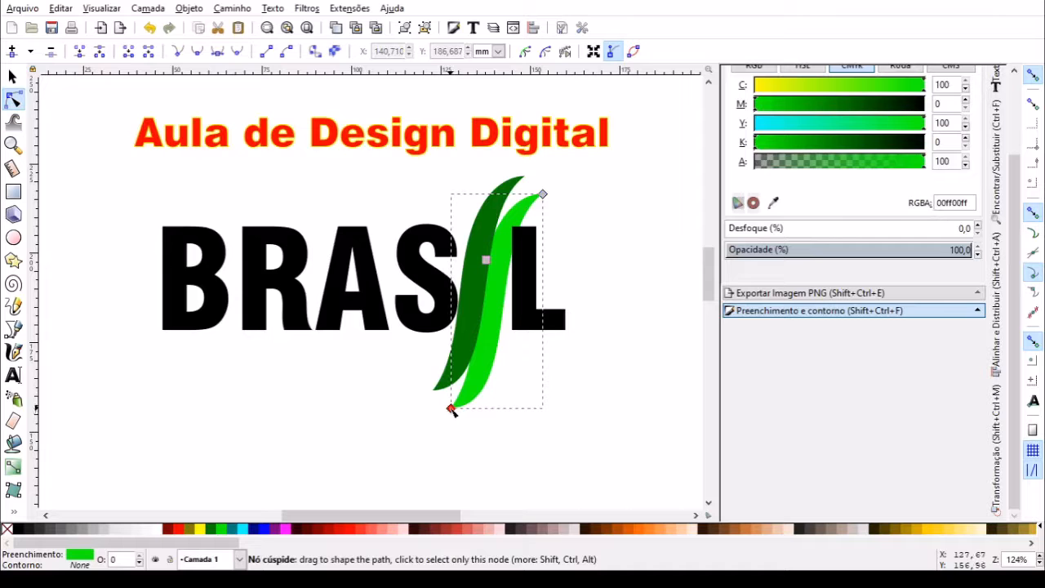
# Snap the bright green copy's lower and upper end nodes onto the original I's tips, and delete the copy's middle node
pyautogui.moveTo(445, 403); pyautogui.dragTo(433, 391)
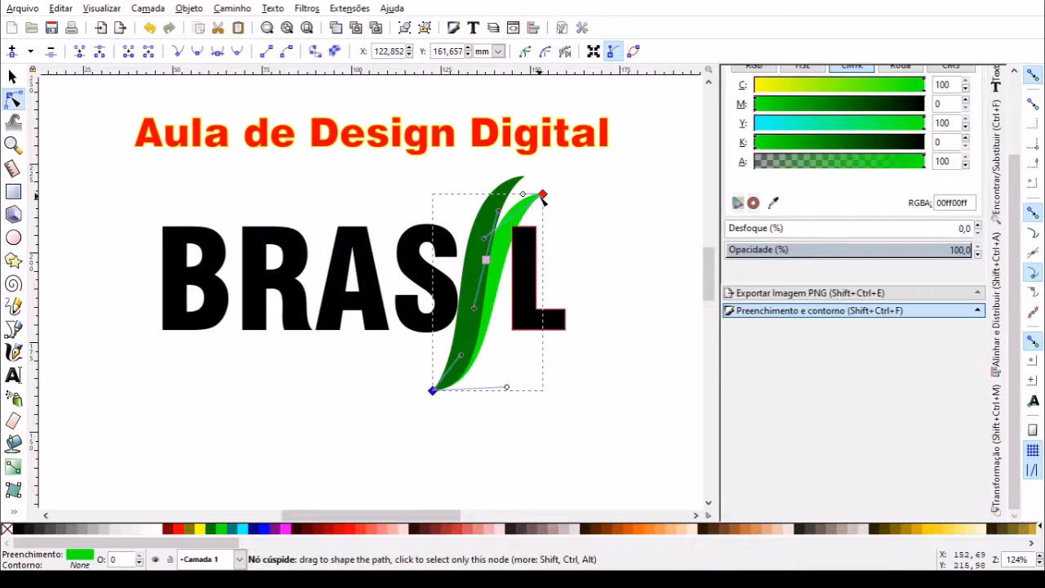
pyautogui.moveTo(540, 192); pyautogui.dragTo(531, 191)
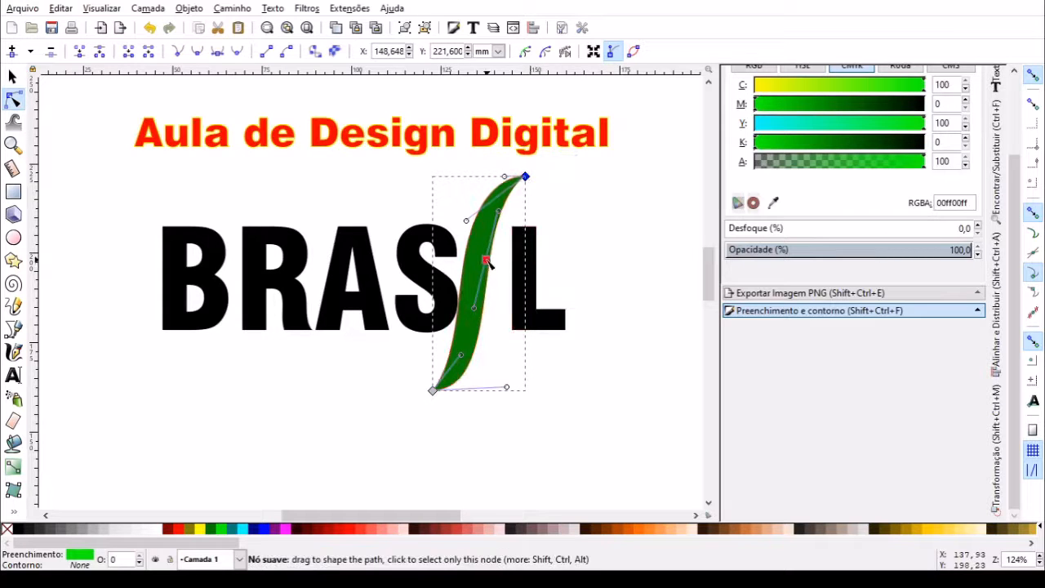
pyautogui.moveTo(486, 259); pyautogui.dragTo(495, 266)
pyautogui.press('Delete')
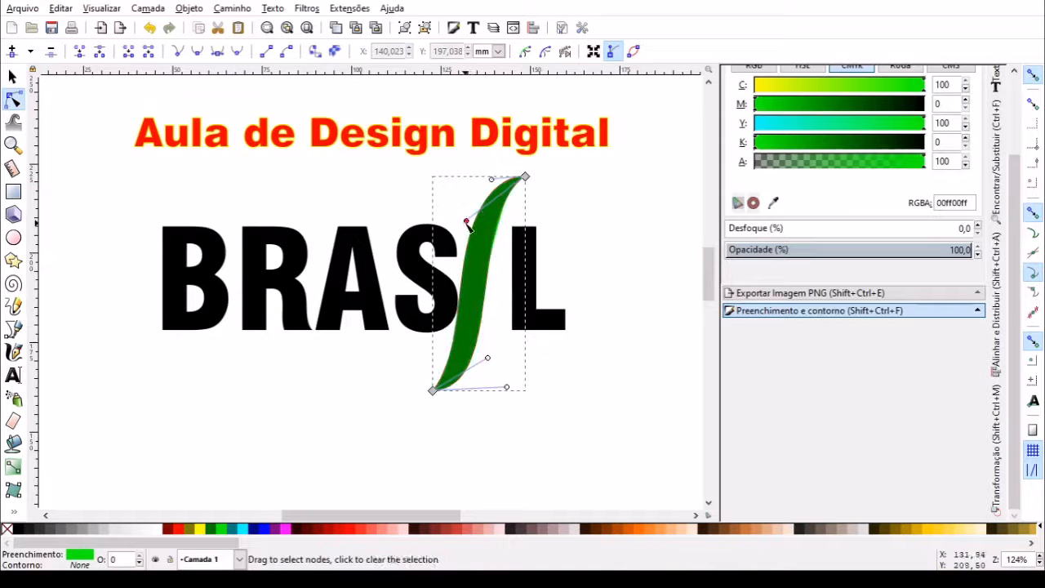
# Reshape the bright green copy with its upper and lower curve handles into a slim band along the dark green I's right edge
pyautogui.moveTo(468, 228); pyautogui.dragTo(514, 231)
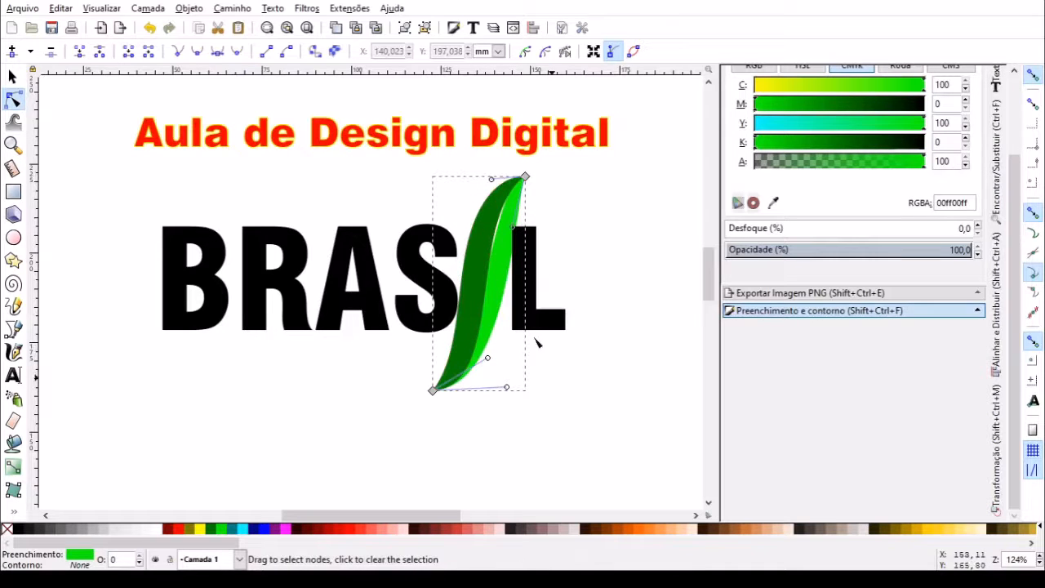
pyautogui.moveTo(493, 181); pyautogui.dragTo(473, 180)
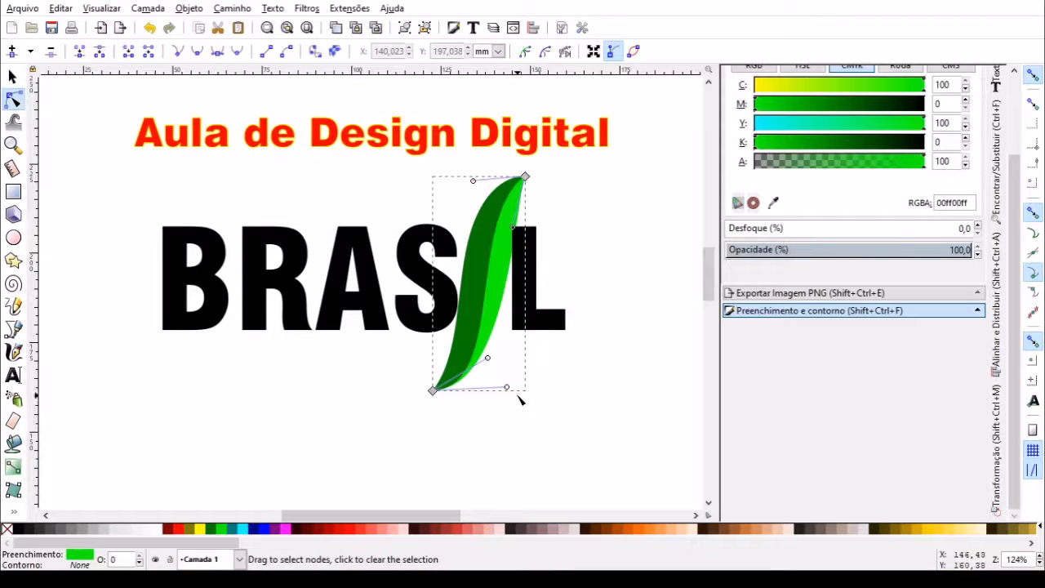
pyautogui.moveTo(507, 388); pyautogui.dragTo(528, 402)
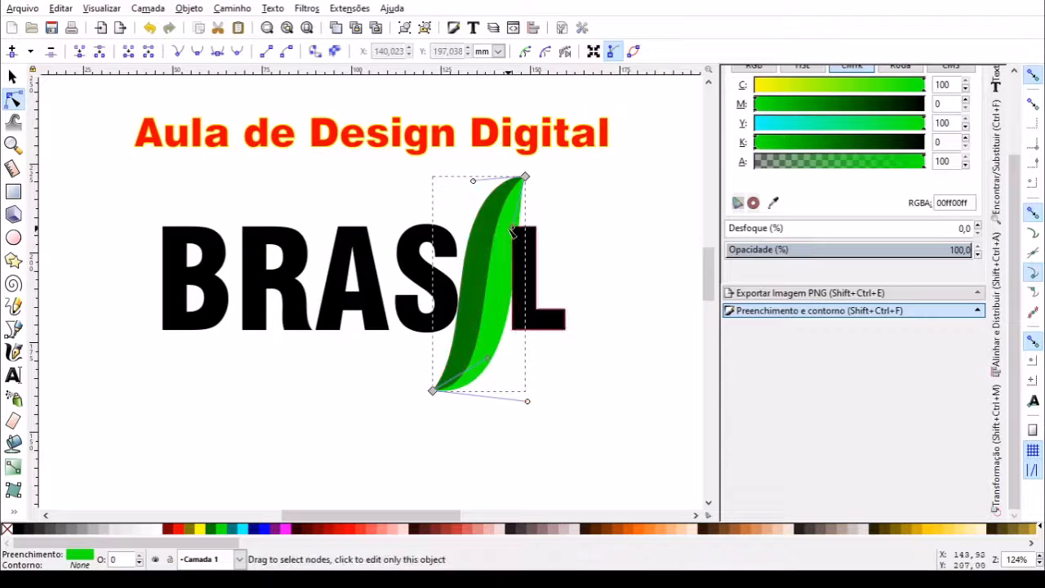
pyautogui.moveTo(515, 231); pyautogui.dragTo(490, 243)
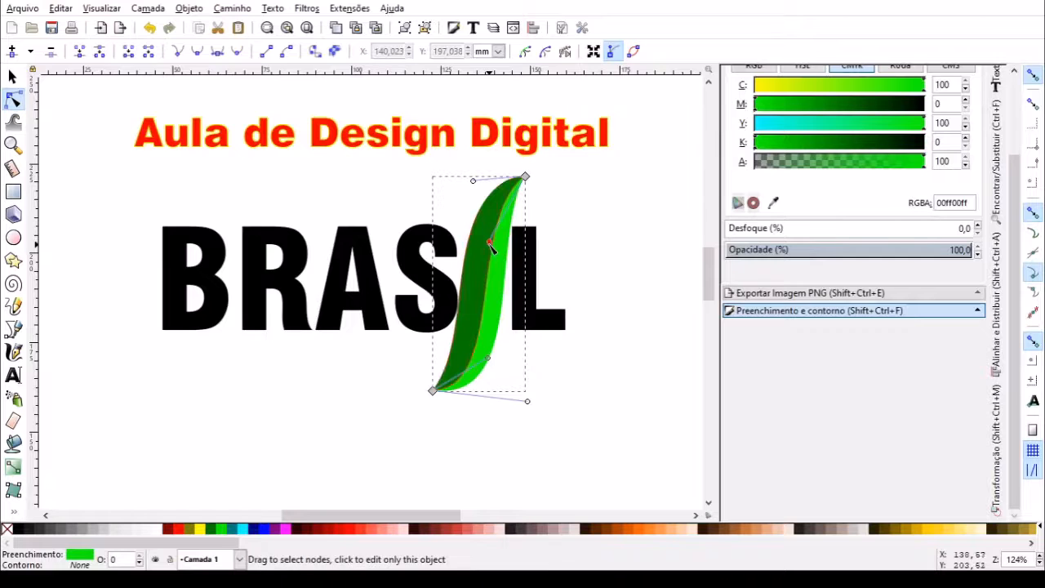
pyautogui.moveTo(500, 325)
pyautogui.mouseDown()
pyautogui.moveTo(505, 338)
pyautogui.moveTo(504, 323)
pyautogui.mouseUp()
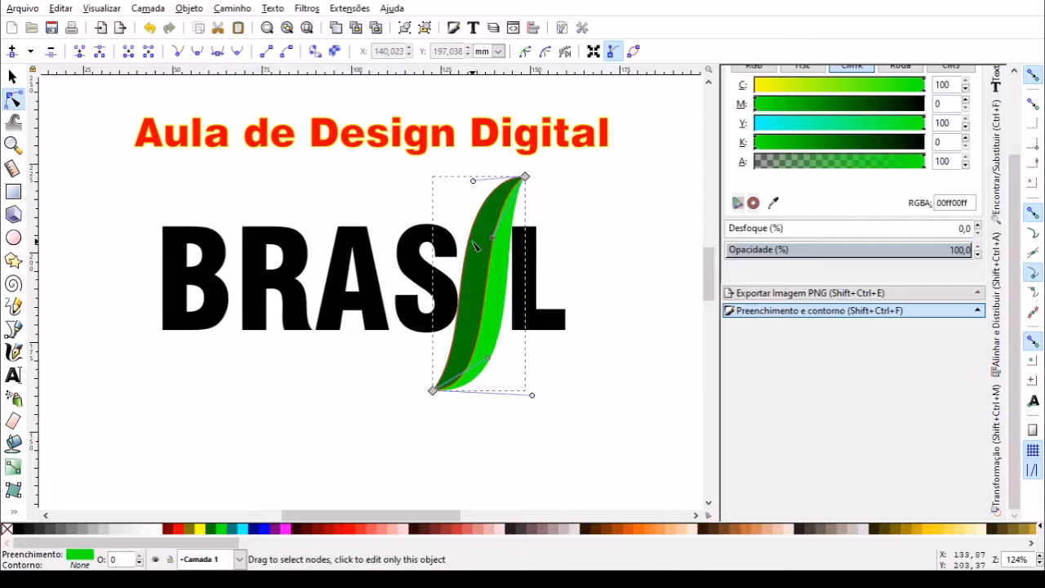
pyautogui.moveTo(491, 237); pyautogui.dragTo(484, 229)
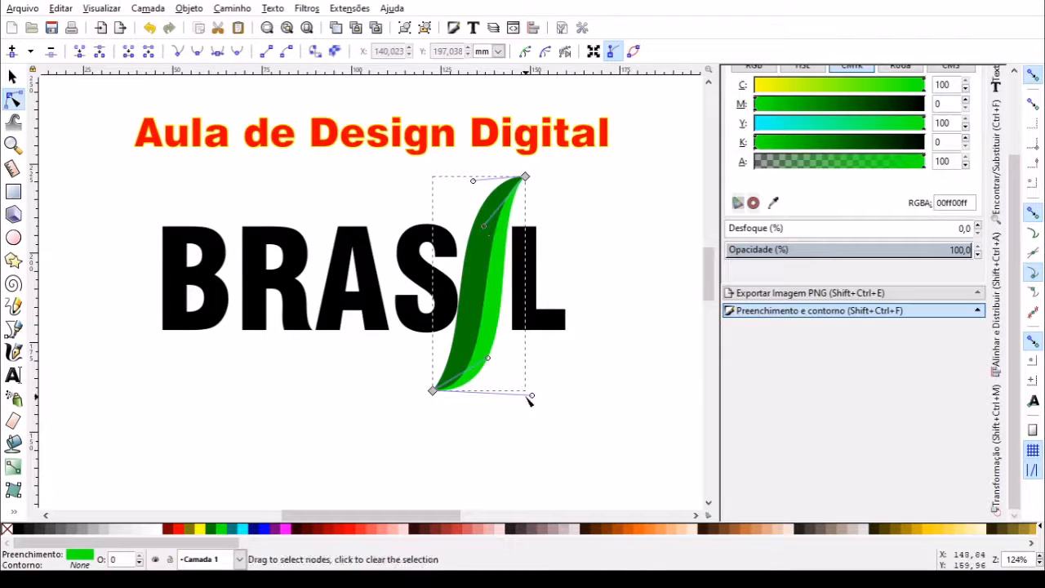
pyautogui.moveTo(530, 398); pyautogui.dragTo(534, 405)
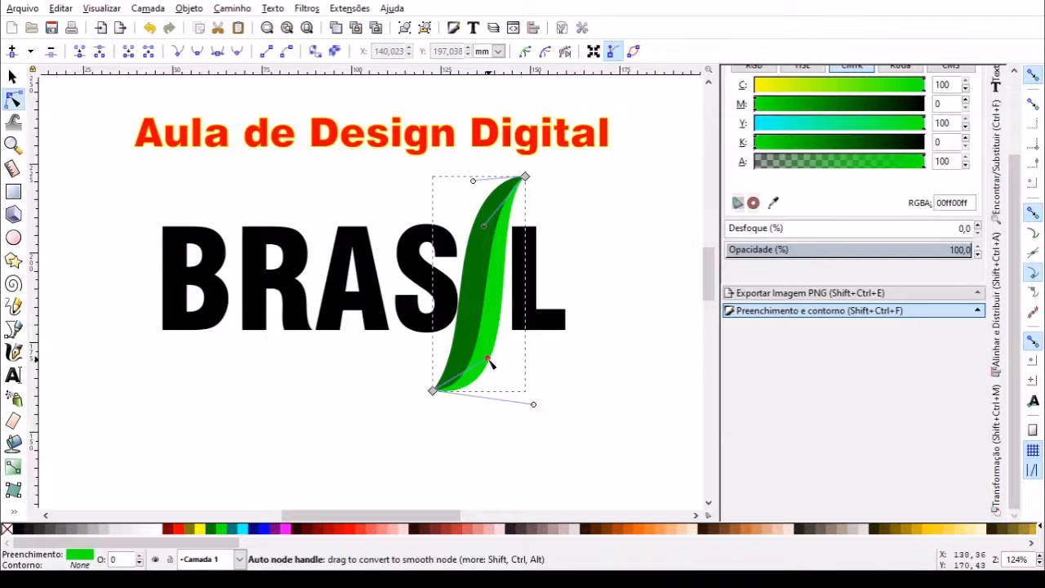
pyautogui.moveTo(489, 361)
pyautogui.mouseDown()
pyautogui.moveTo(493, 371)
pyautogui.moveTo(484, 365)
pyautogui.mouseUp()
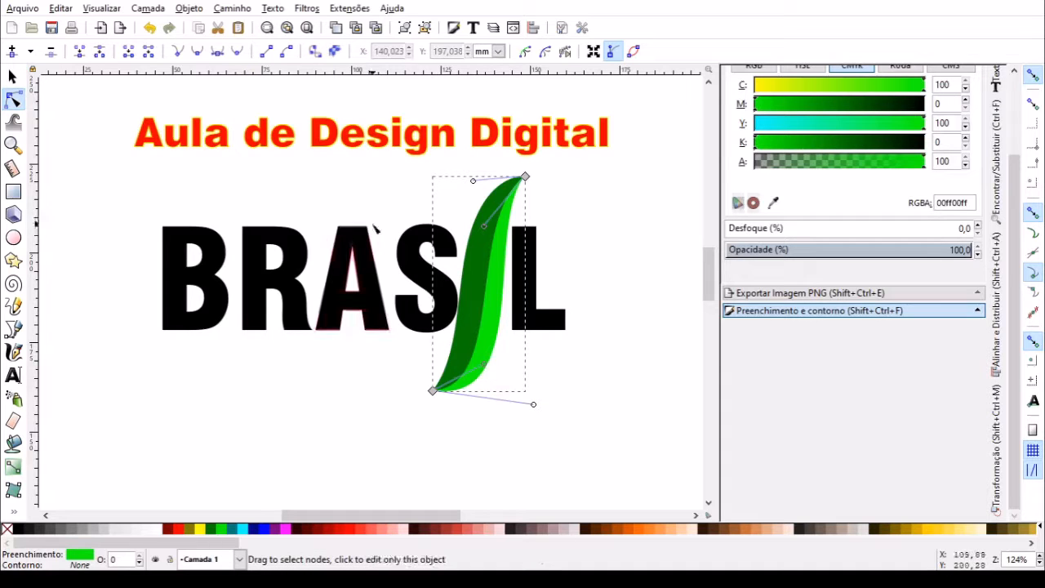
pyautogui.moveTo(473, 181); pyautogui.dragTo(466, 180)
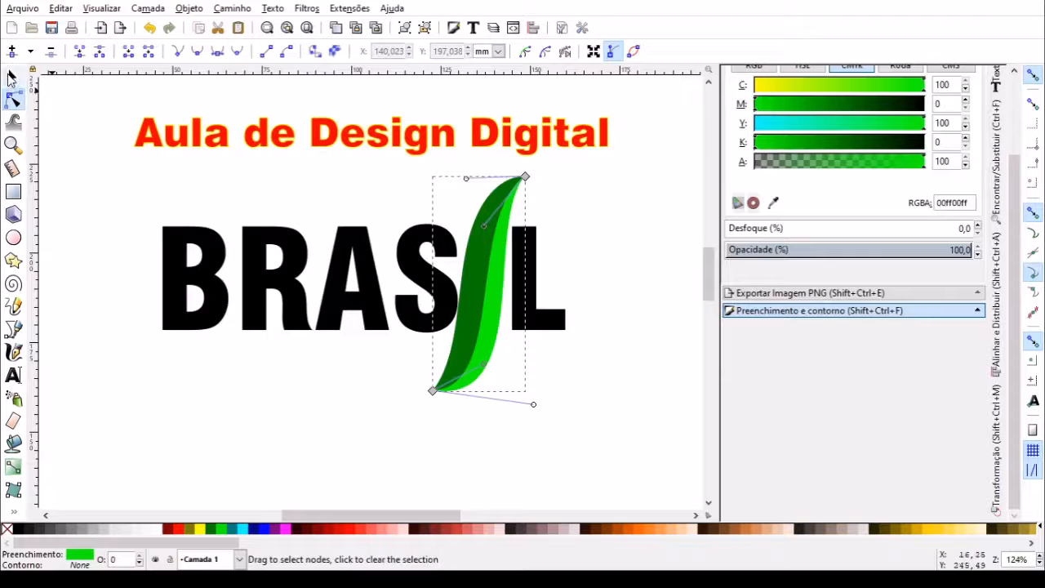
pyautogui.click(12, 76)
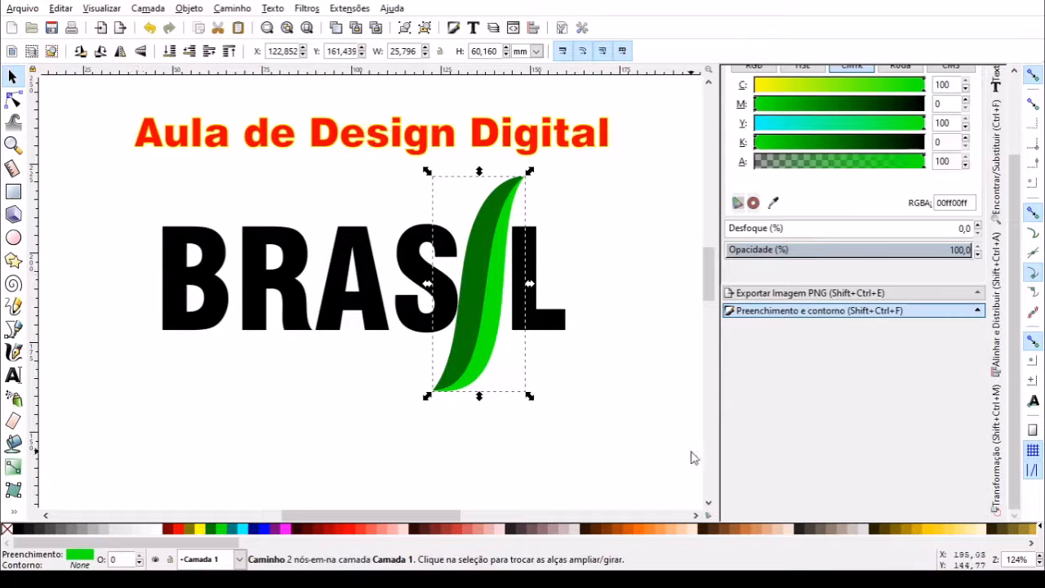
pyautogui.click(708, 503)
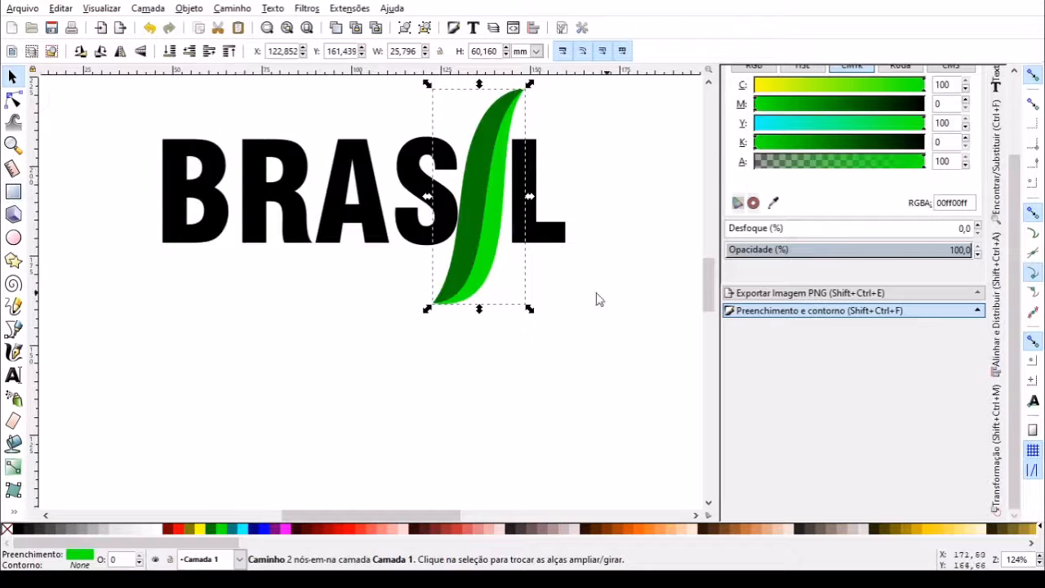
pyautogui.click(14, 193)
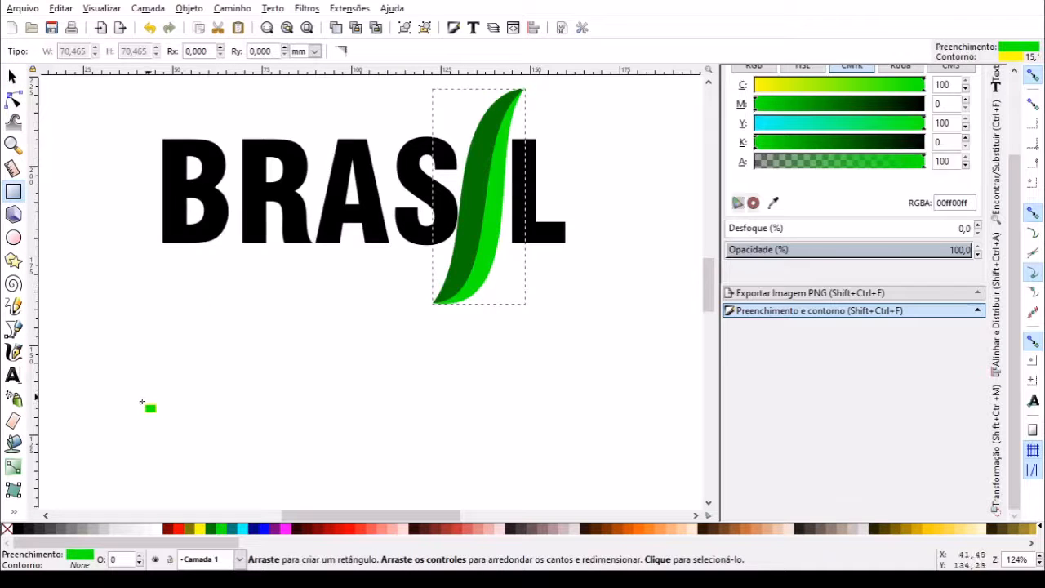
pyautogui.click(155, 530)
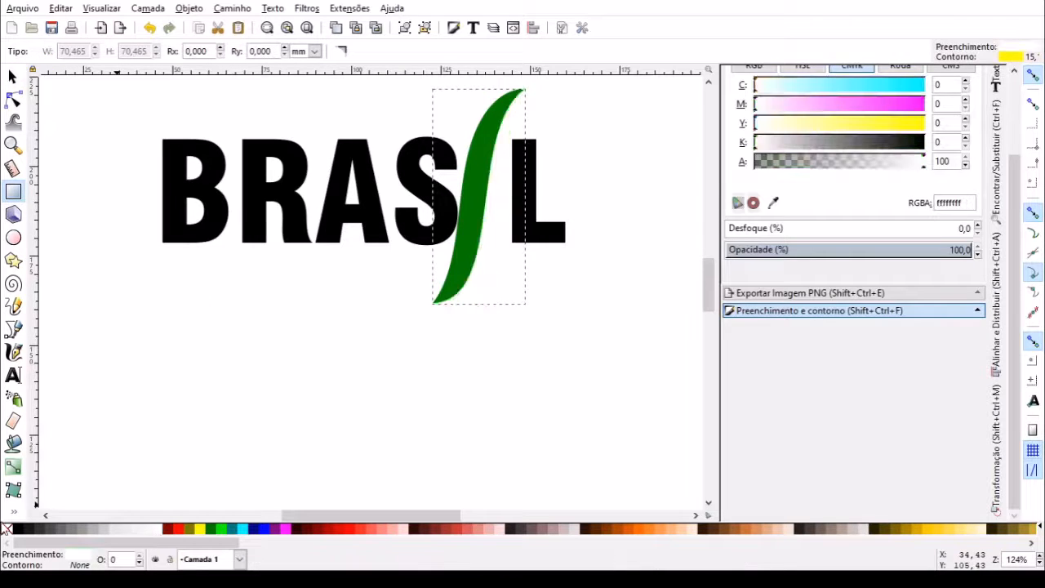
pyautogui.hotkey('ctrl', 'z')
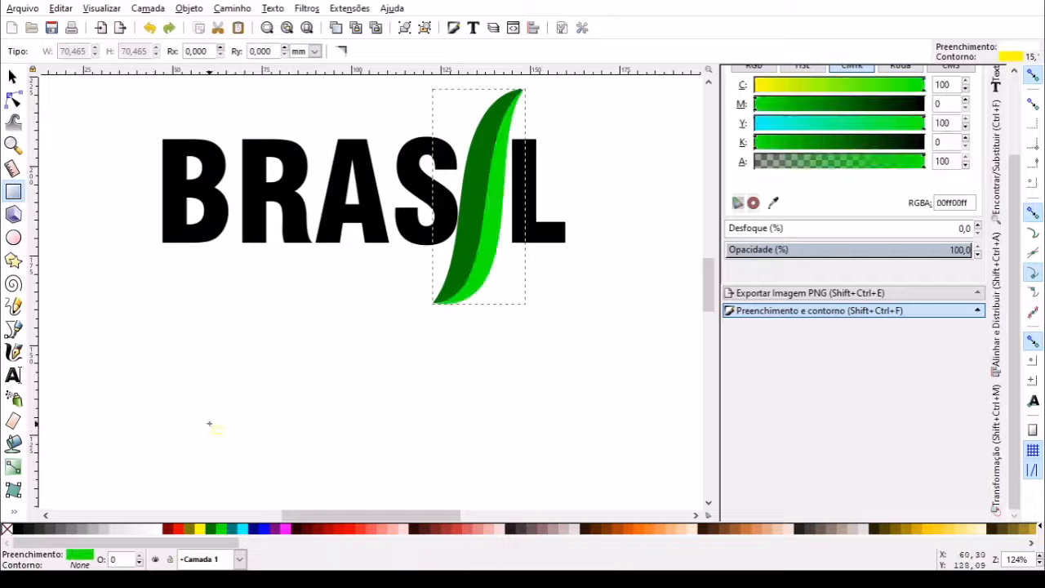
pyautogui.click(14, 78)
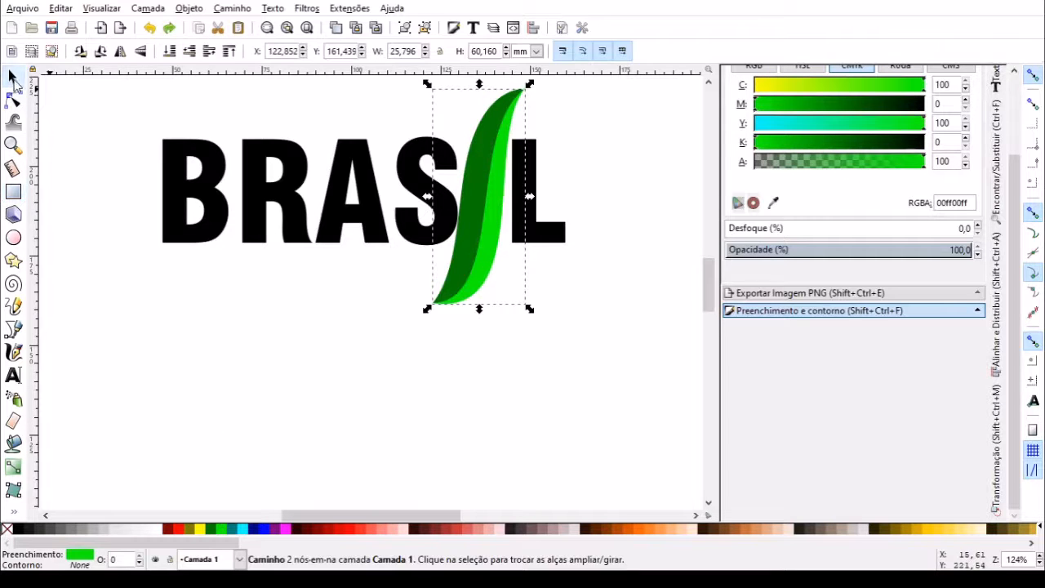
# Clear the selection and draw a rectangle about 74 by 35 mm in the empty area below BRASIL
pyautogui.click(188, 384)
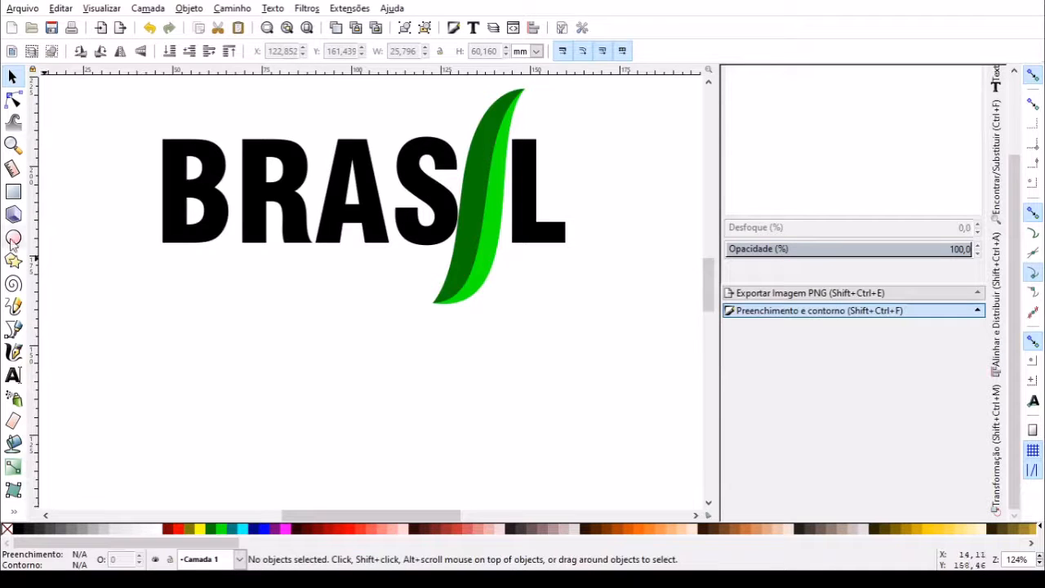
pyautogui.click(13, 191)
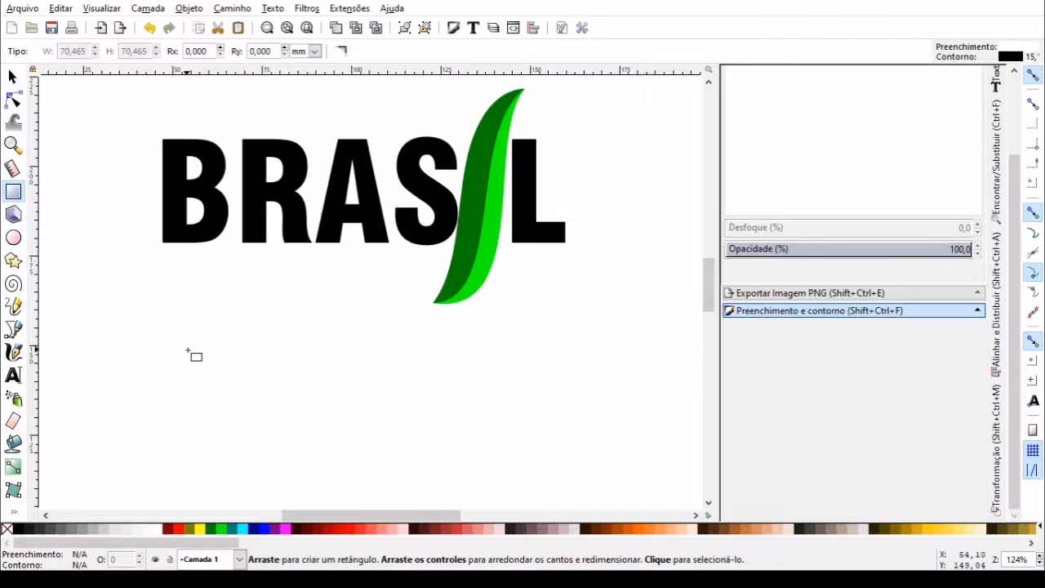
pyautogui.moveTo(186, 348); pyautogui.dragTo(451, 476)
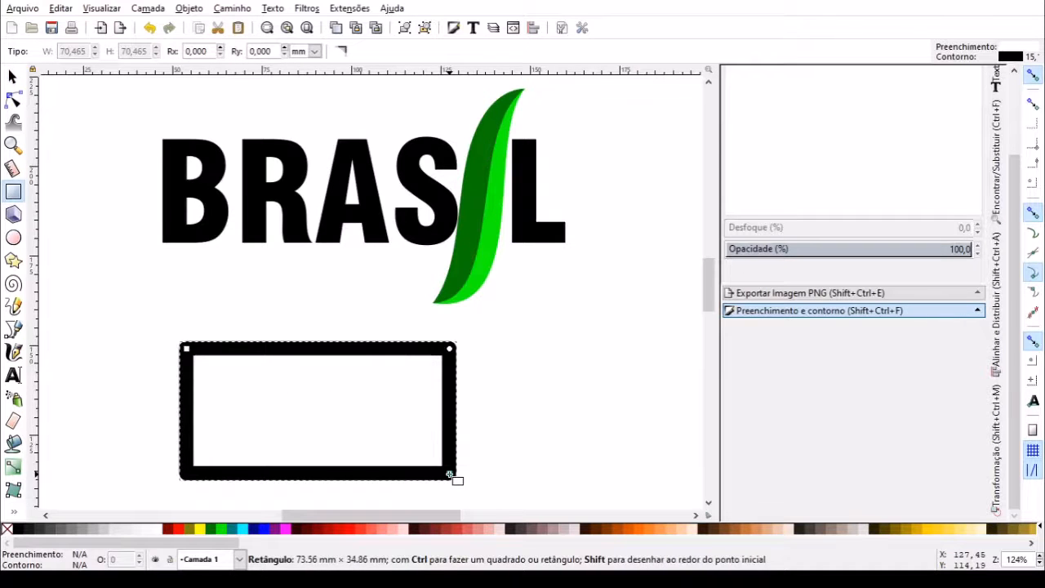
# Set the rectangle's stroke width to 0.5 mm
pyautogui.scroll(-1, 807, 322)
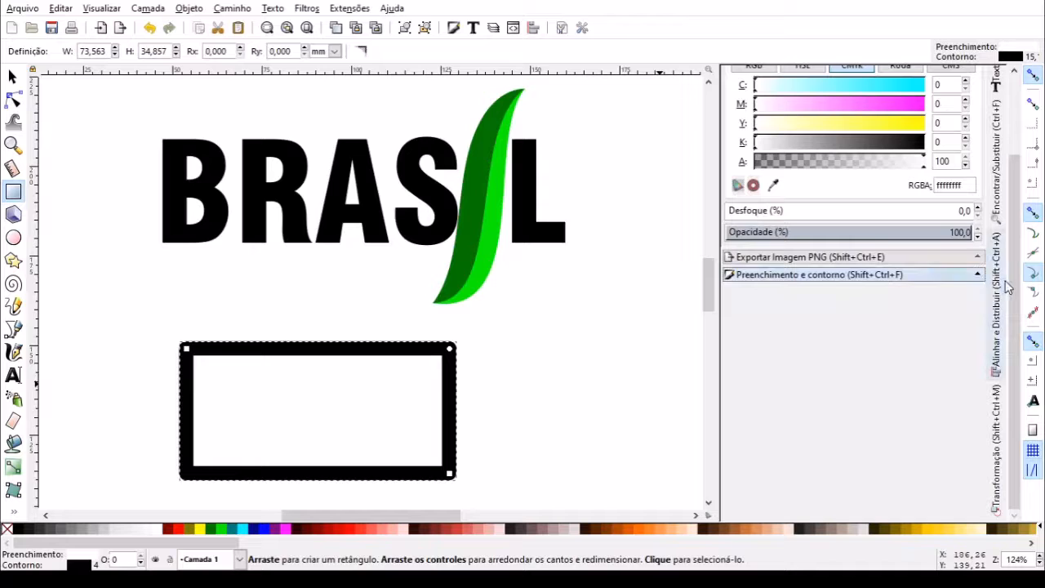
pyautogui.scroll(3, 1016, 287)
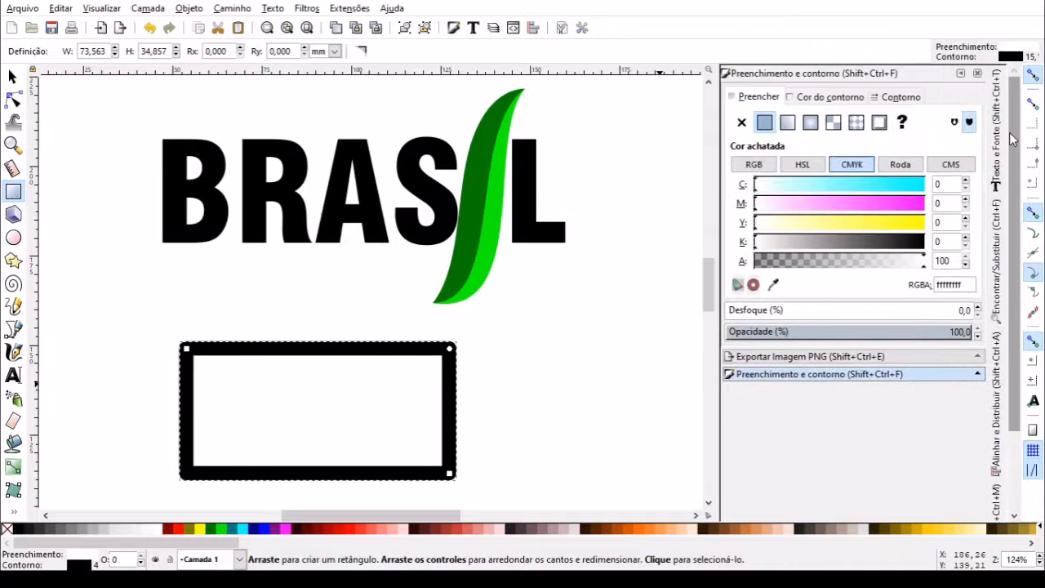
pyautogui.click(901, 96)
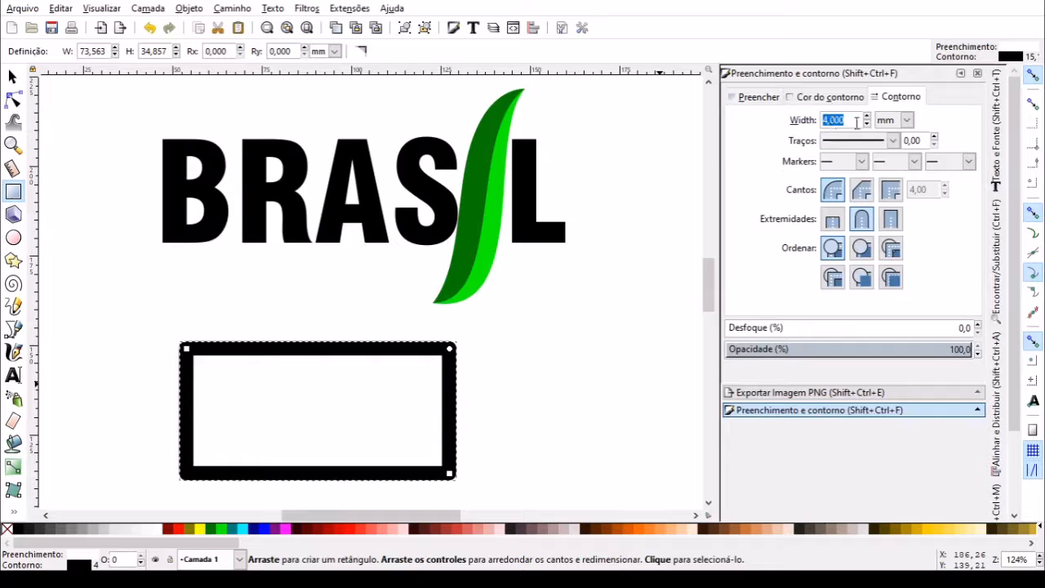
pyautogui.write(',5')
pyautogui.press('Return')
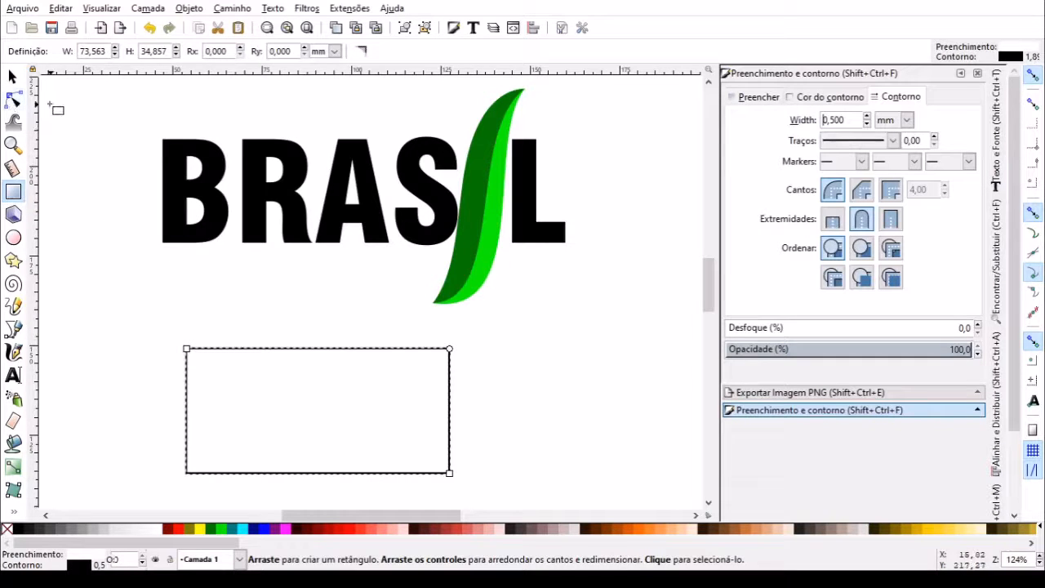
# Try rounding the rectangle's corners with its corner radius handles, and return them to square
pyautogui.click(11, 76)
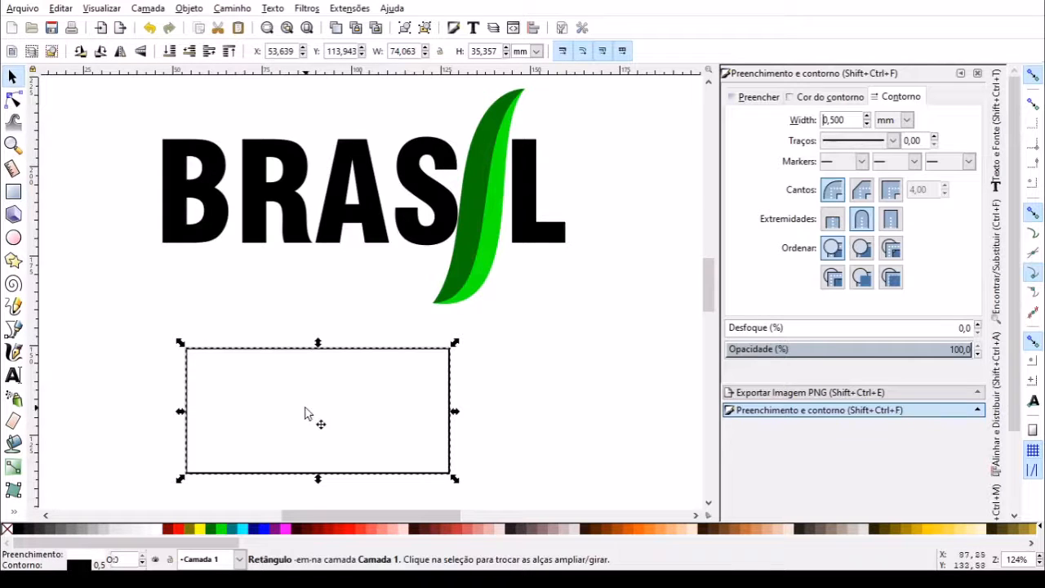
pyautogui.click(13, 99)
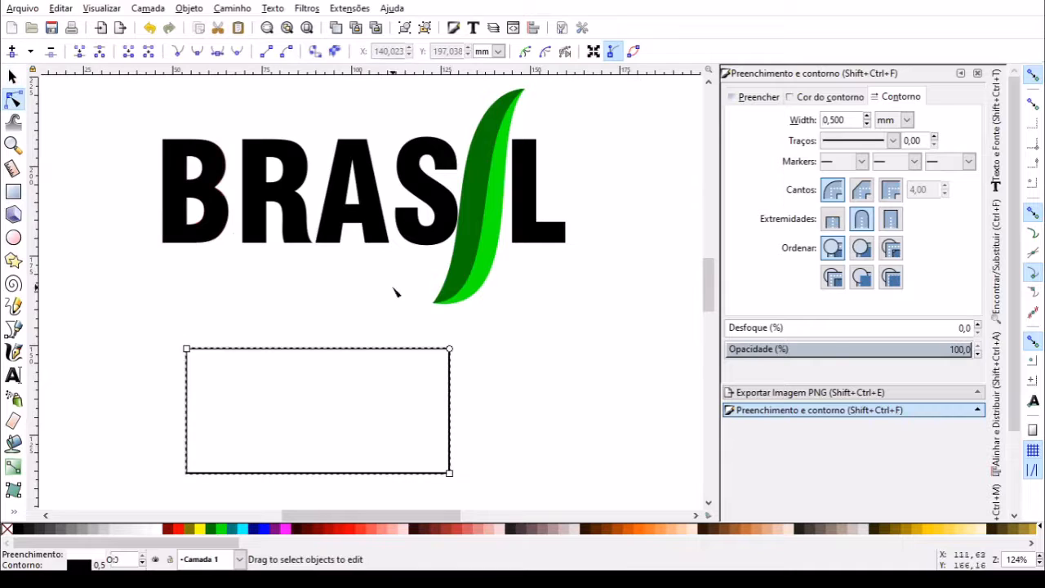
pyautogui.moveTo(450, 355)
pyautogui.mouseDown()
pyautogui.moveTo(450, 384)
pyautogui.moveTo(454, 365)
pyautogui.mouseUp()
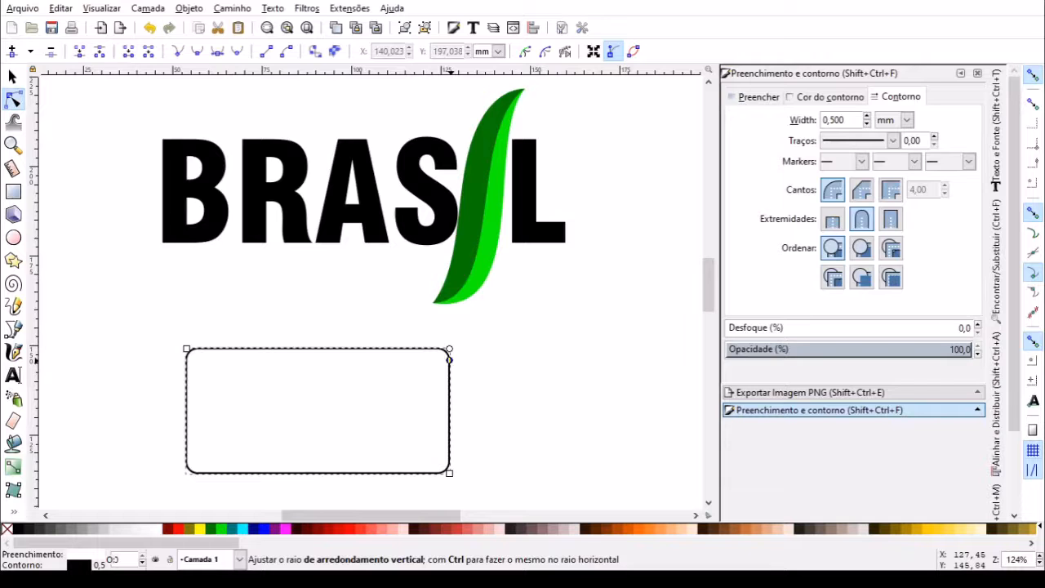
pyautogui.moveTo(450, 359)
pyautogui.mouseDown()
pyautogui.moveTo(726, 472)
pyautogui.moveTo(428, 401)
pyautogui.moveTo(436, 348)
pyautogui.mouseUp()
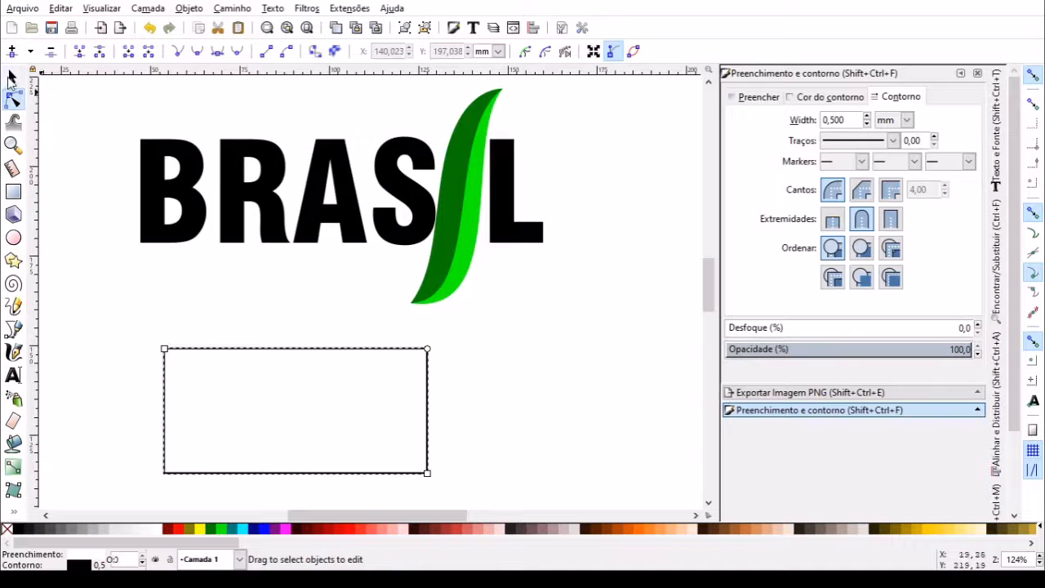
# Narrow the rectangle from its left side to about 60.5 mm wide and convert it to a path
pyautogui.click(12, 78)
pyautogui.moveTo(156, 413); pyautogui.dragTo(205, 411)
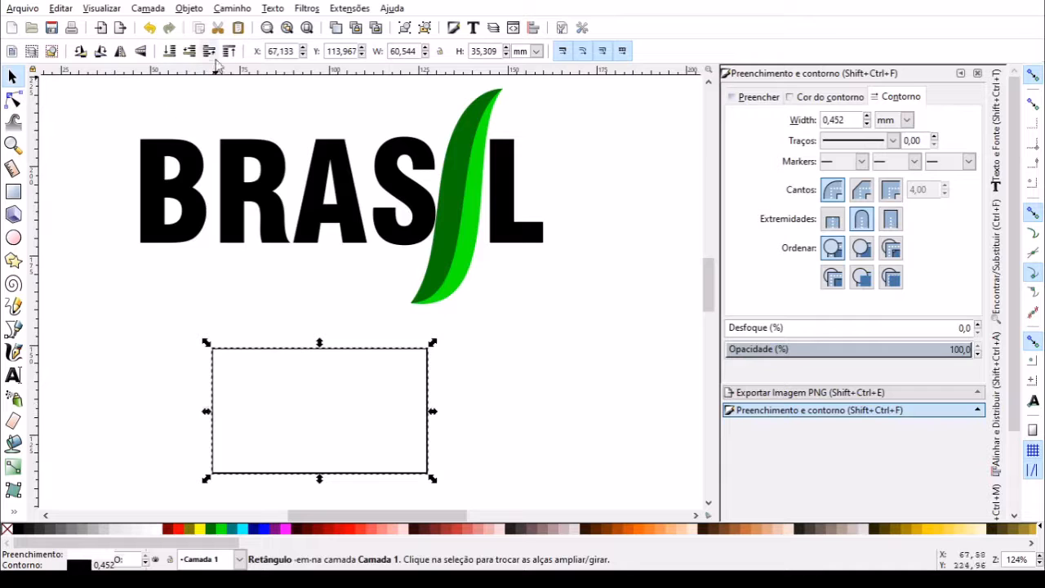
pyautogui.click(233, 8)
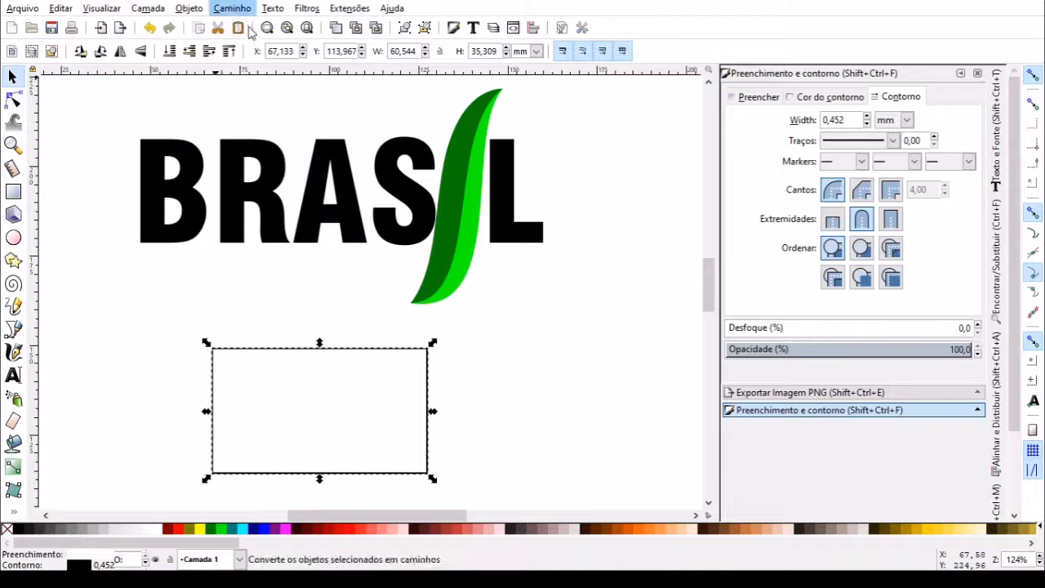
pyautogui.click(253, 27)
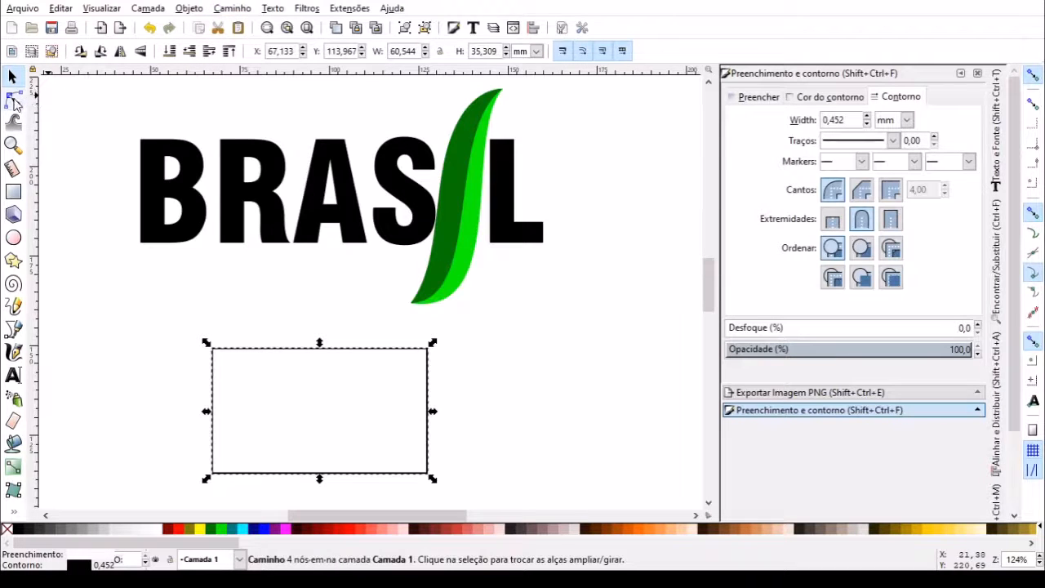
# Bend the path's top edge into a wave that rises on the left and dips on the right, using its node handles
pyautogui.click(13, 98)
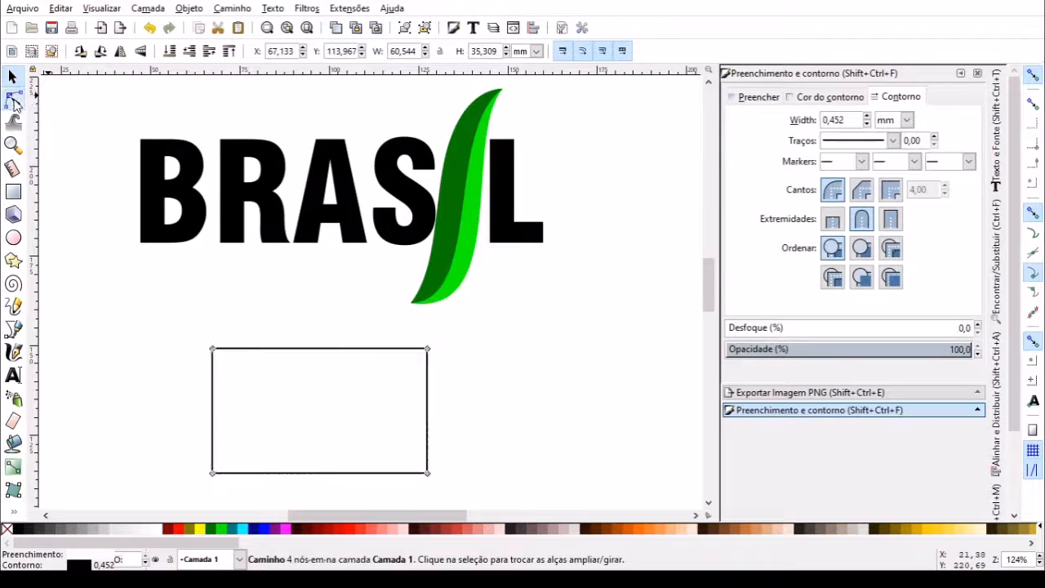
pyautogui.click(213, 350)
pyautogui.click(296, 352)
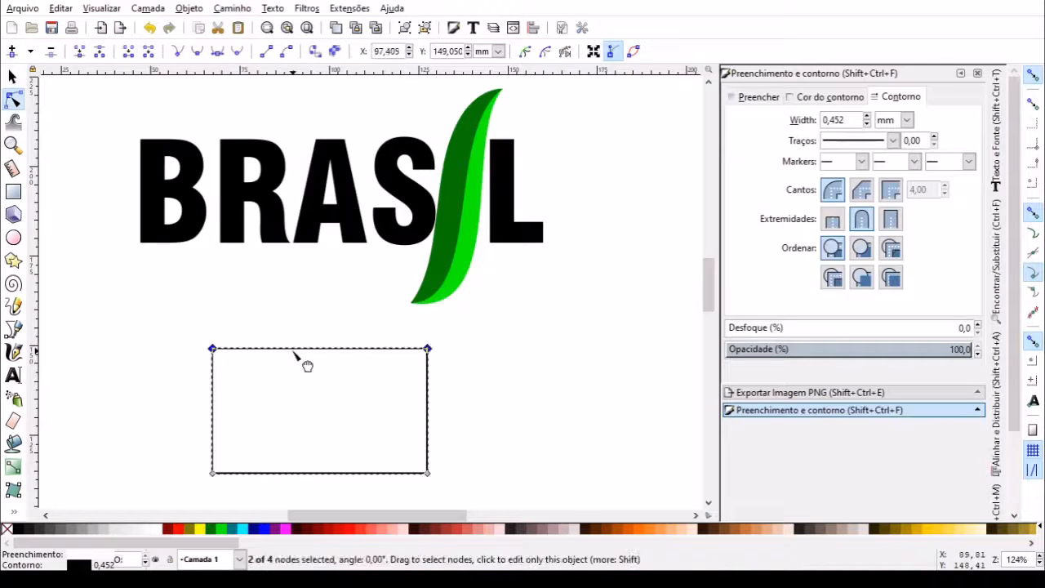
pyautogui.moveTo(295, 352); pyautogui.dragTo(318, 386)
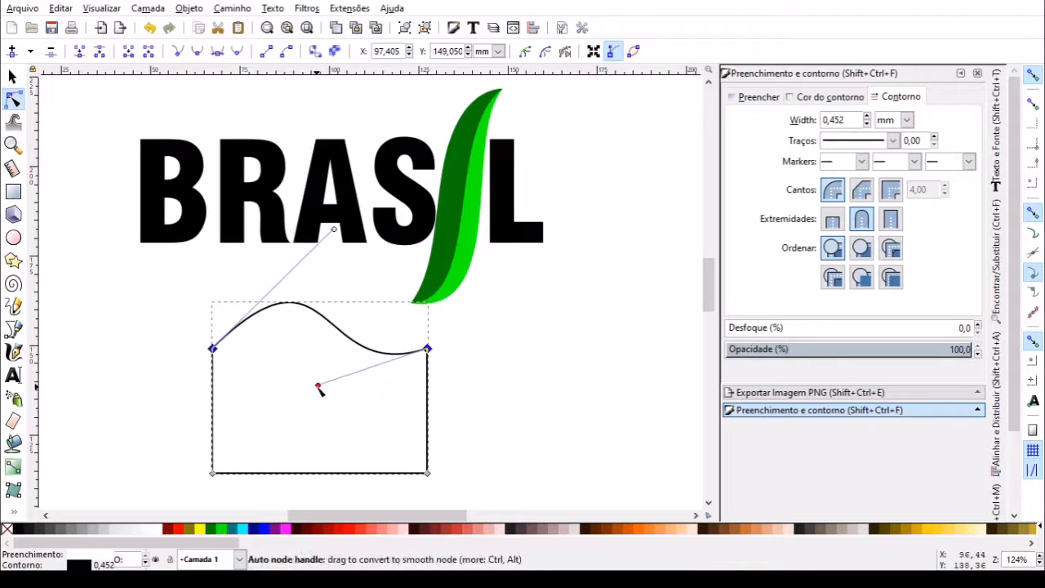
pyautogui.moveTo(333, 230); pyautogui.dragTo(298, 279)
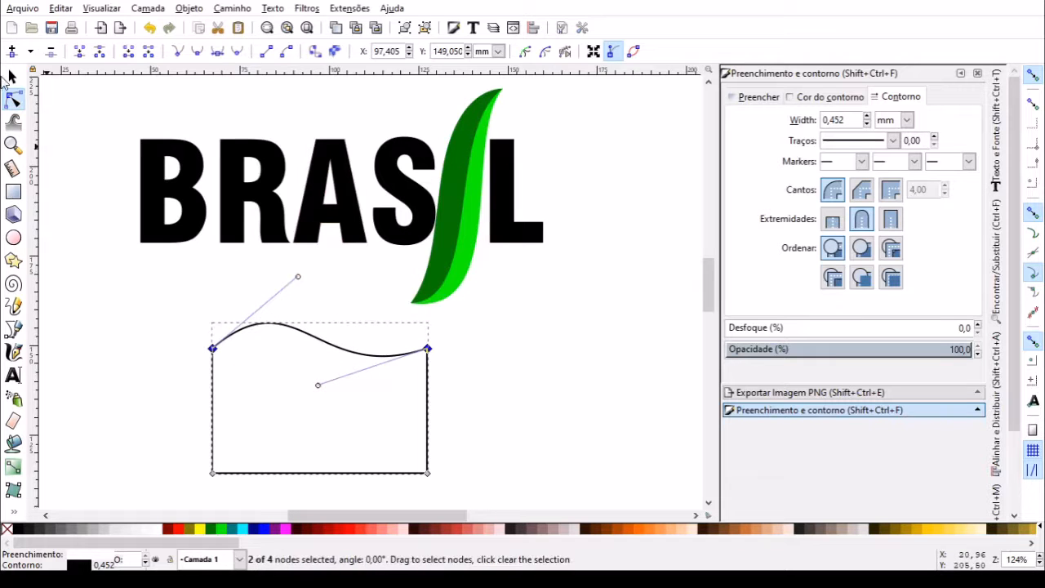
# Bend the path's right edge outward into a curve below its upper-right node
pyautogui.click(428, 422)
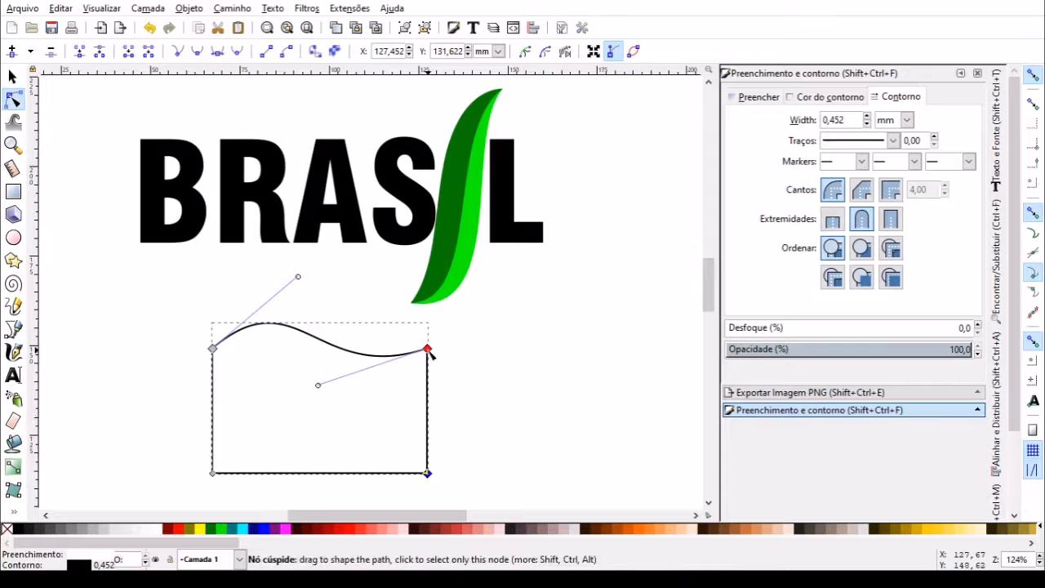
pyautogui.click(428, 350)
pyautogui.moveTo(426, 381); pyautogui.dragTo(448, 394)
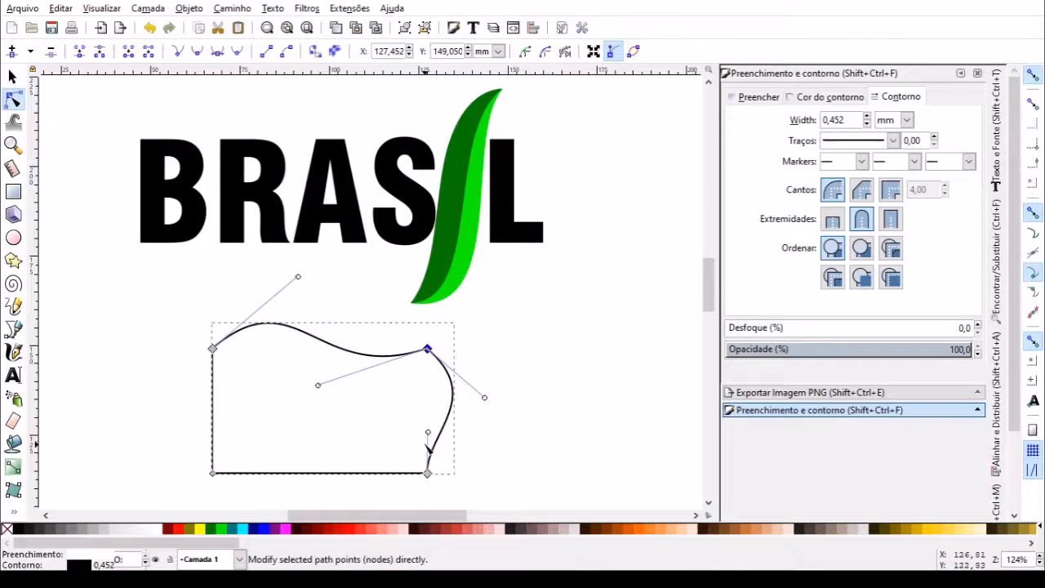
# Pull the lower part of the path's right edge inward to form an S-curve, and bend the left edge into a matching S-curve
pyautogui.moveTo(428, 434); pyautogui.dragTo(394, 397)
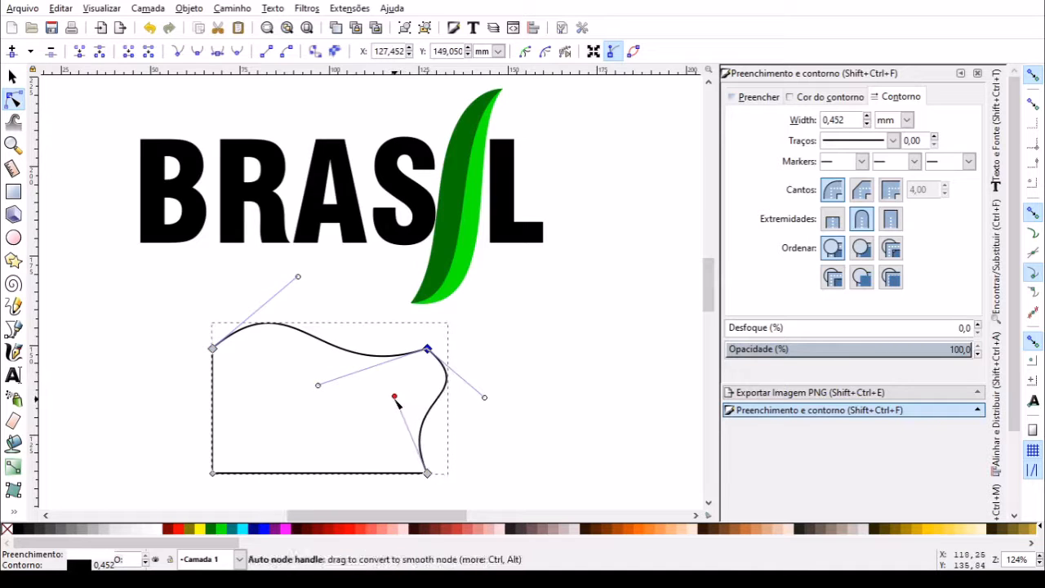
pyautogui.click(213, 351)
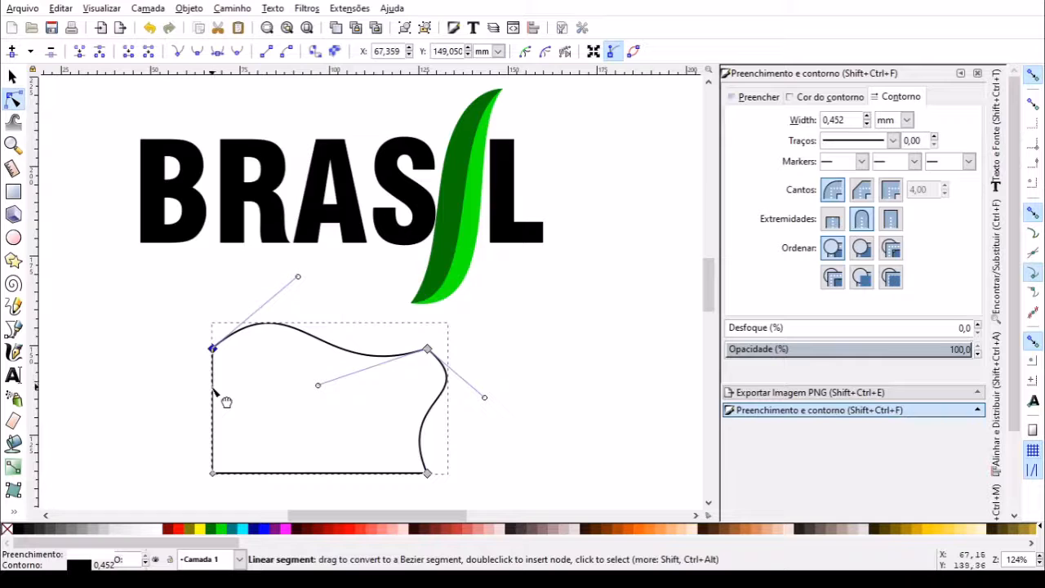
pyautogui.moveTo(226, 397); pyautogui.dragTo(182, 401)
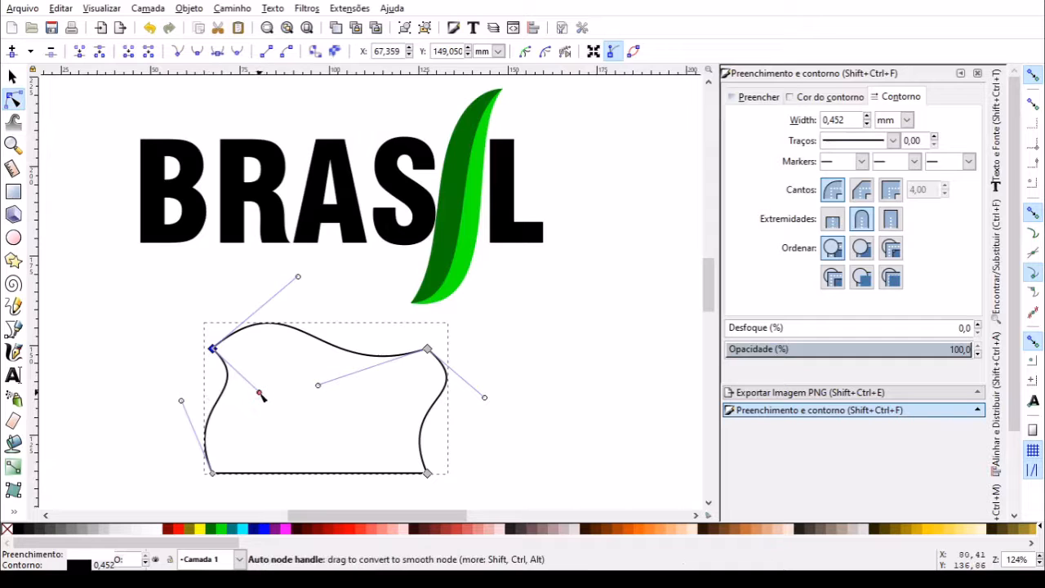
pyautogui.moveTo(260, 393); pyautogui.dragTo(267, 410)
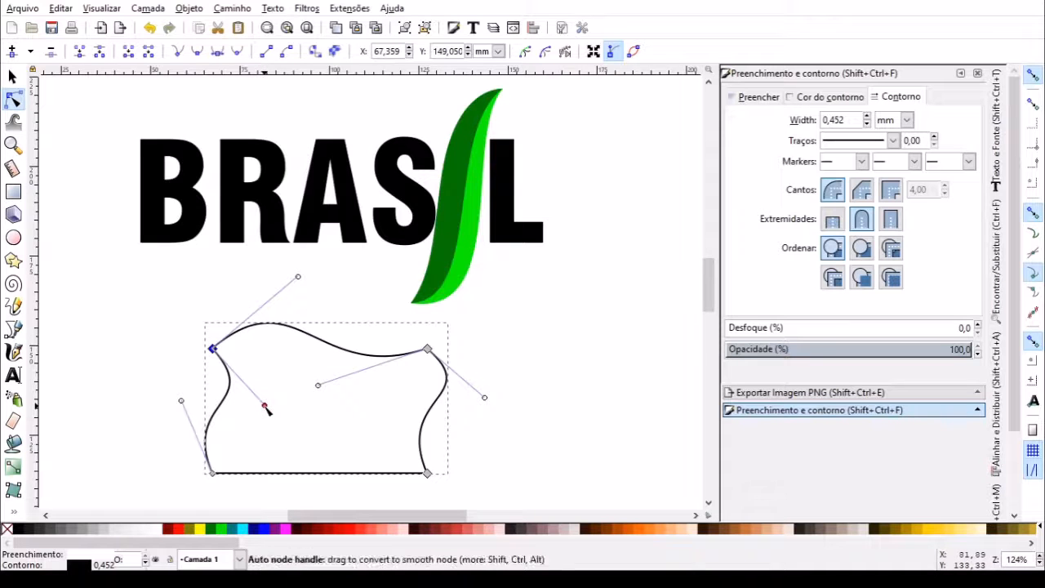
# Bend the path's straight bottom edge into a wave that rises on the left and dips on the right
pyautogui.scroll(-2, 709, 506)
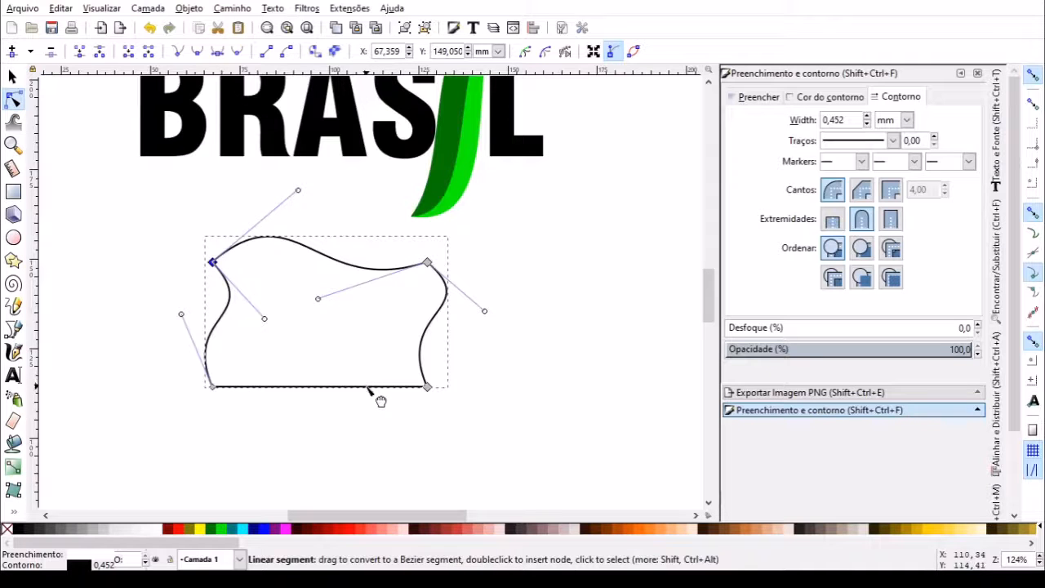
pyautogui.moveTo(381, 400); pyautogui.dragTo(378, 420)
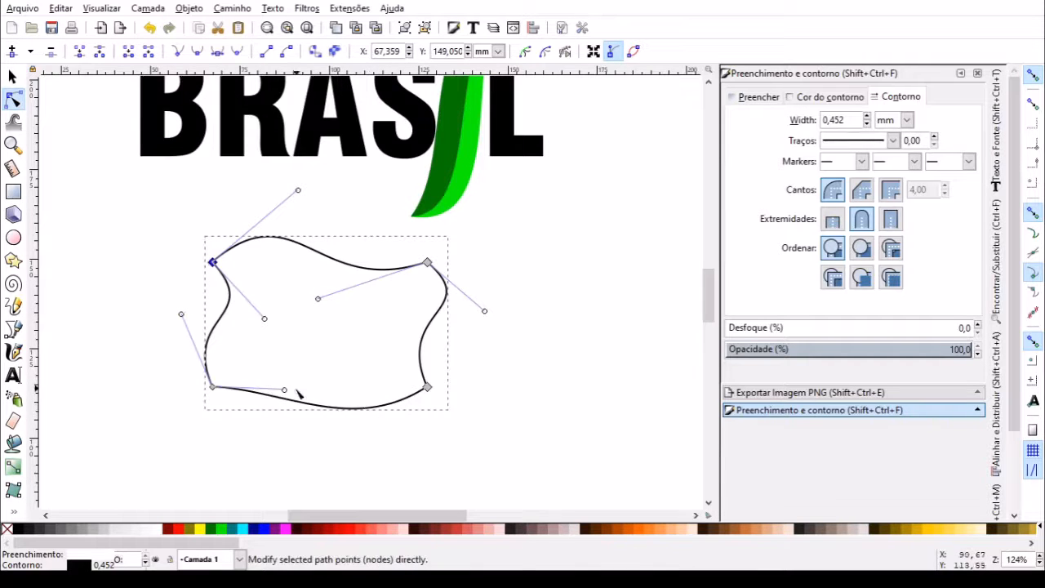
pyautogui.moveTo(284, 389); pyautogui.dragTo(310, 353)
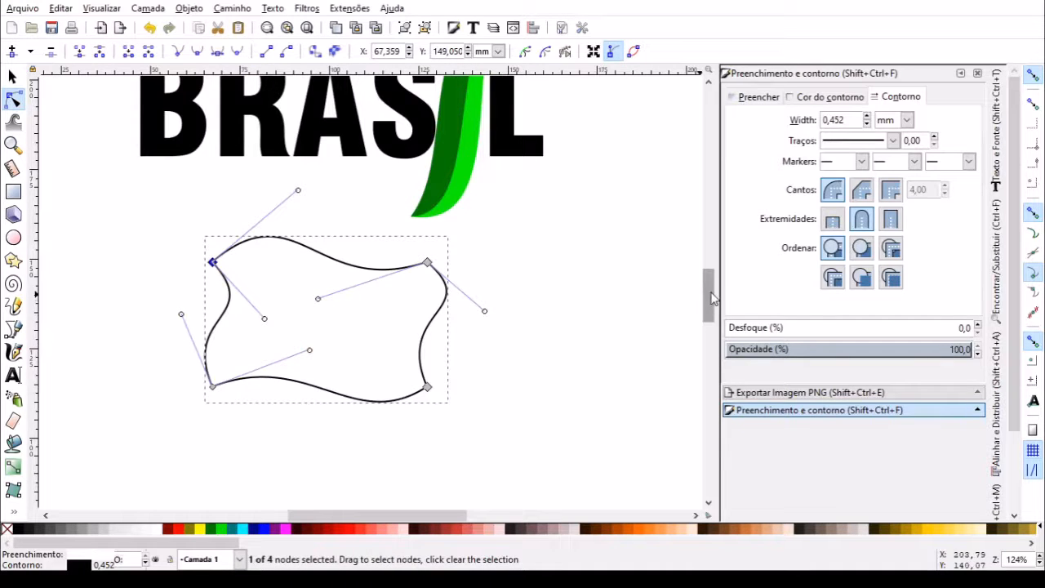
pyautogui.moveTo(711, 298); pyautogui.dragTo(712, 283)
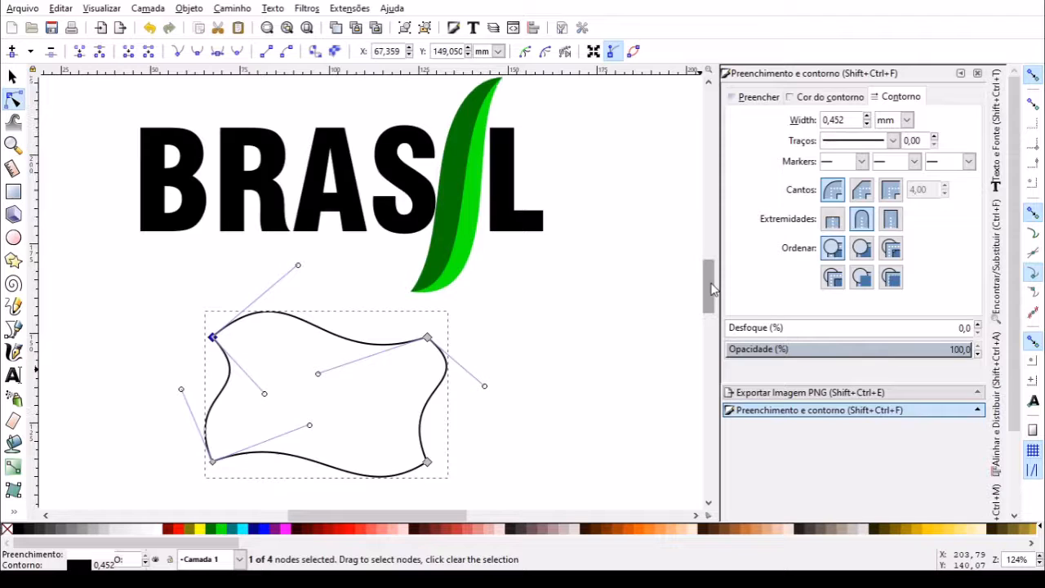